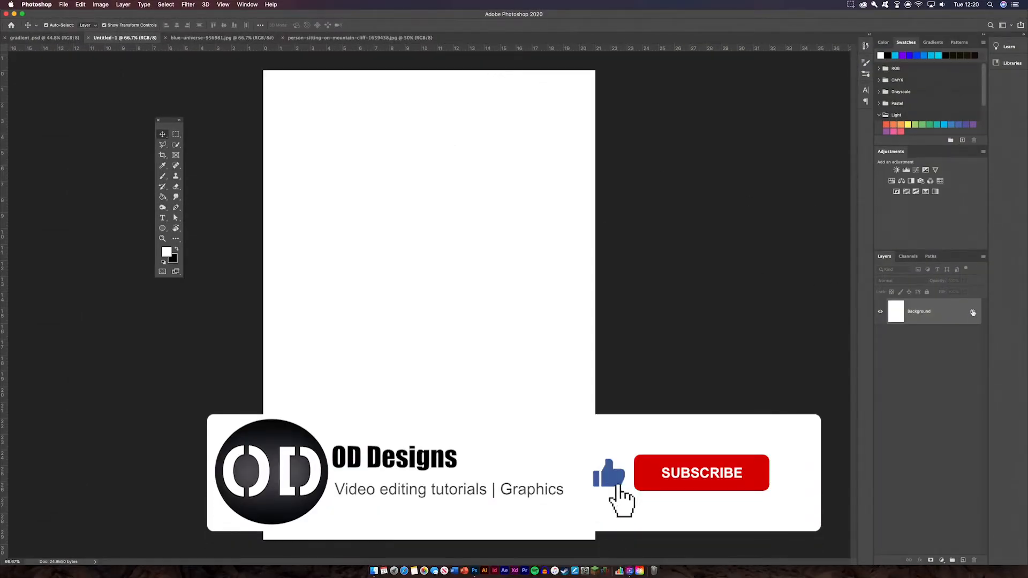
Check the blank document's canvas size in pixels and accept it without changes.
click(101, 4)
click(115, 75)
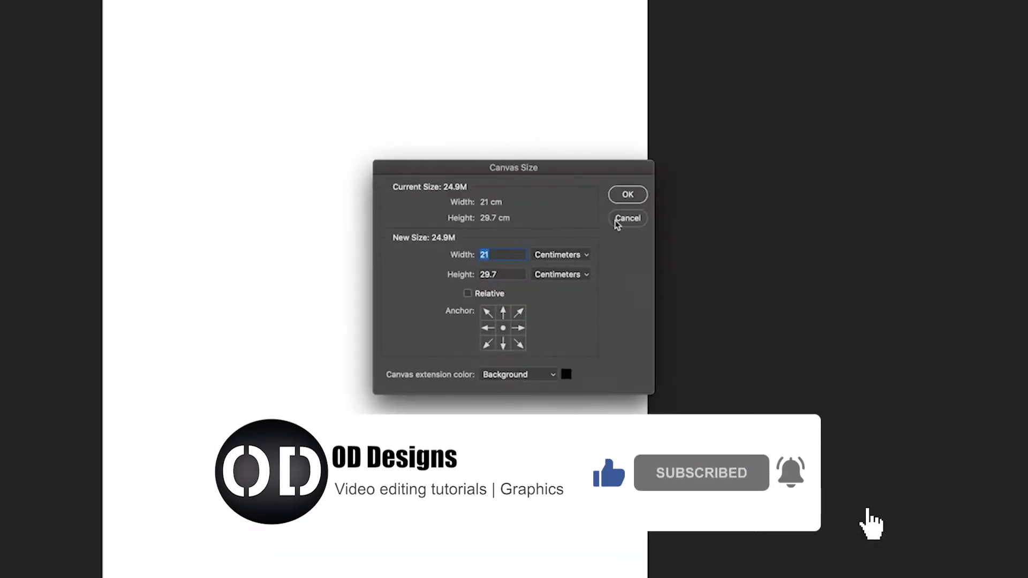
click(553, 257)
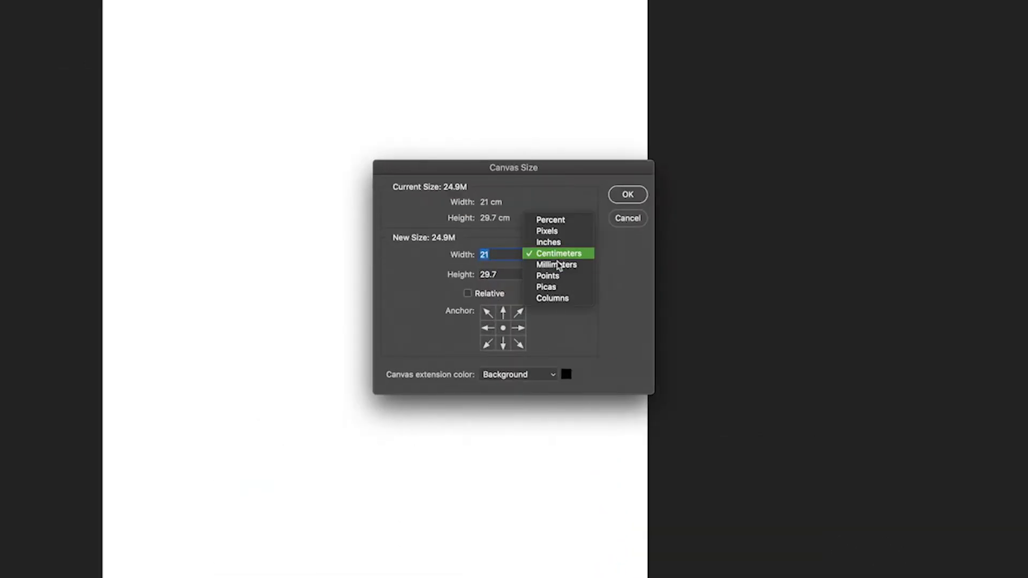
click(578, 232)
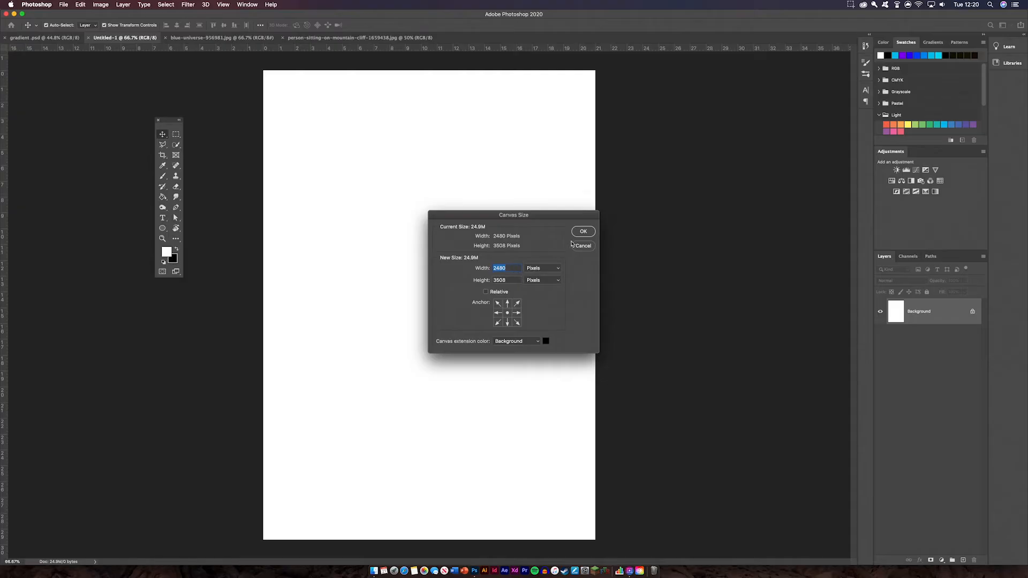
click(583, 231)
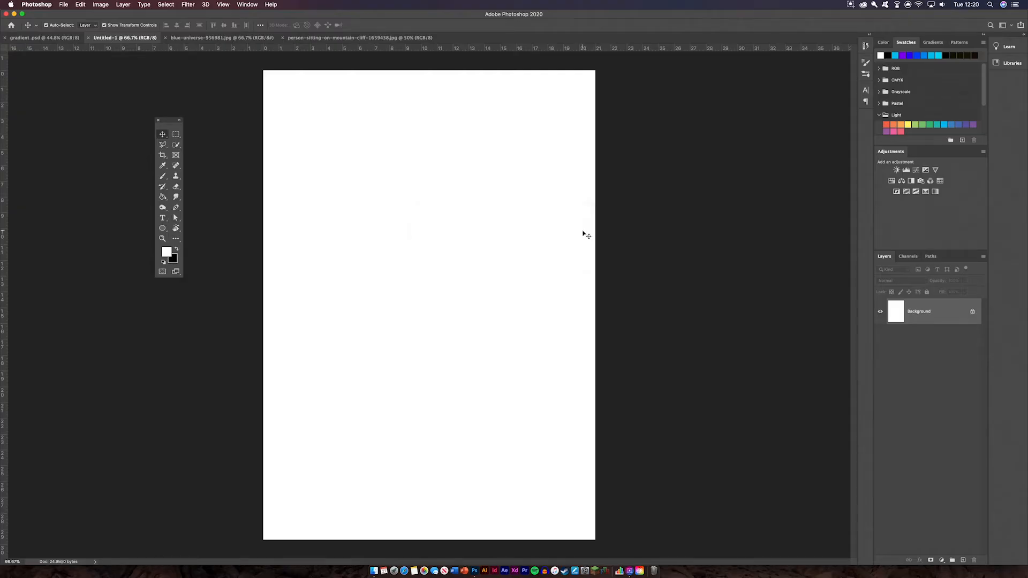
Look over the two source photos, the person sitting on the mountain cliff and the blue universe starfield.
click(211, 38)
click(359, 37)
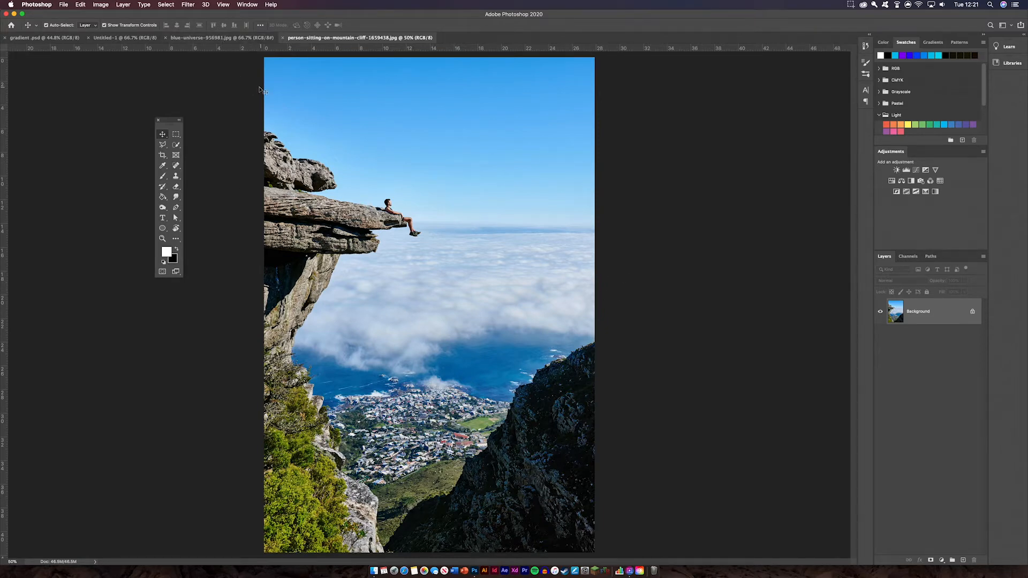
click(228, 37)
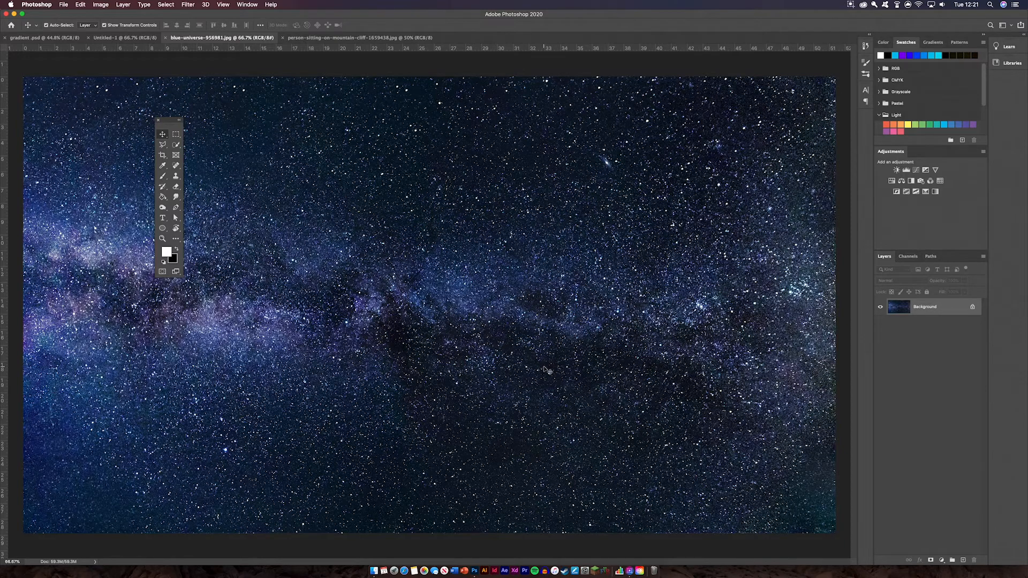
key(super+minus)
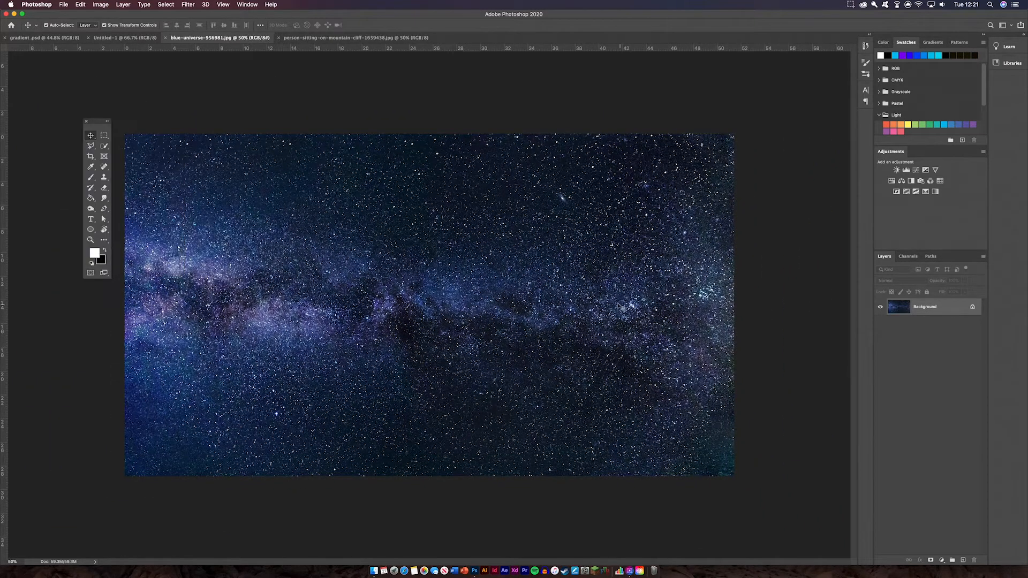
In the cliff photo, start a Pen tool path along the top edge of the upper rock formation.
click(336, 39)
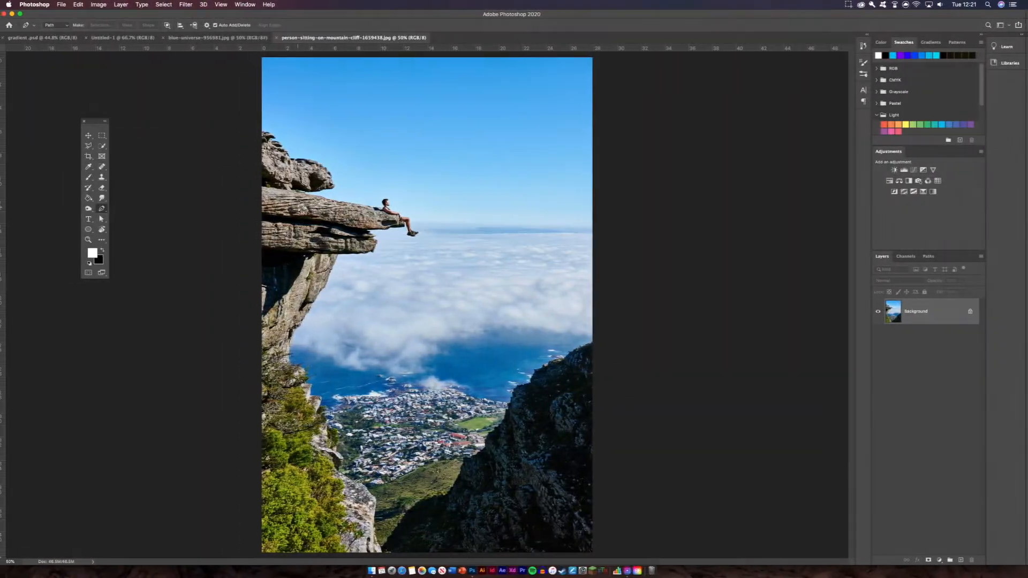
key(super+1)
key(super+equal)
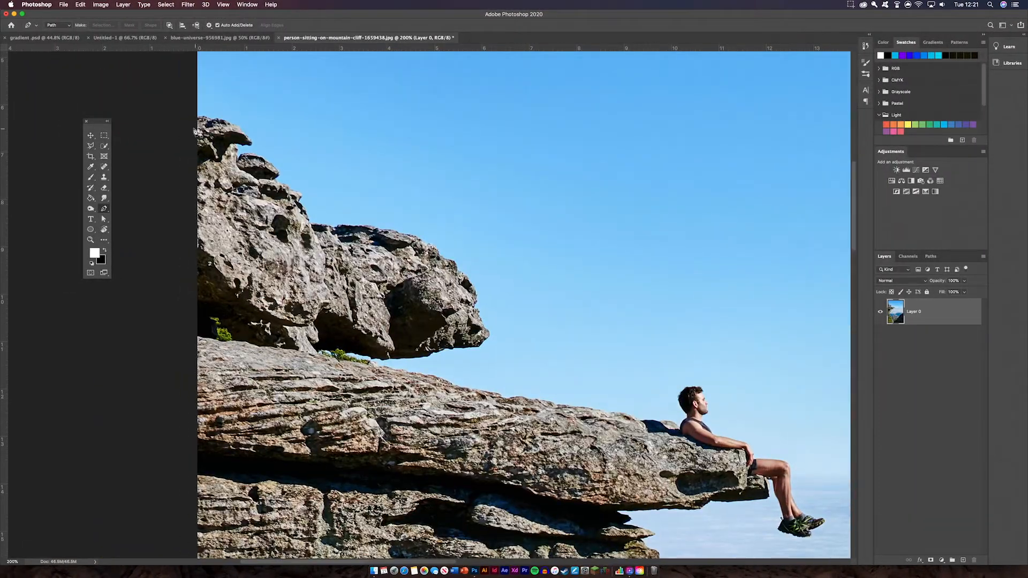
mouse_move(198, 117)
mouse_down()
mouse_move(234, 125)
mouse_move(254, 144)
mouse_move(237, 158)
mouse_move(281, 168)
mouse_move(318, 229)
mouse_move(396, 235)
mouse_move(455, 264)
mouse_up()
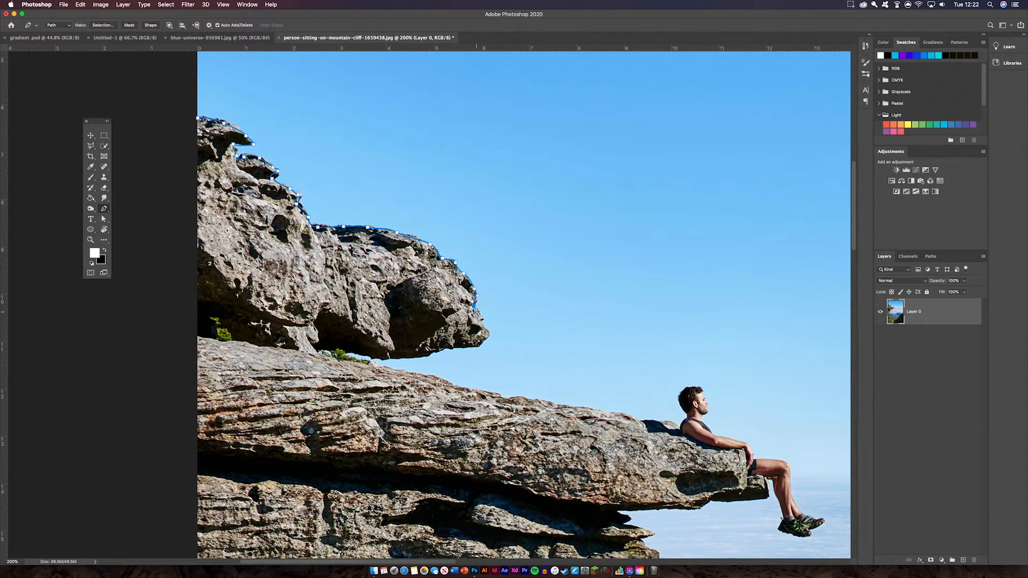
Continue the path around the upper rock's tip and the jutting ledge to the underside of the lower ledge.
mouse_move(475, 305)
mouse_down()
mouse_move(491, 333)
mouse_move(459, 350)
mouse_move(311, 352)
mouse_move(646, 420)
mouse_move(447, 319)
mouse_move(479, 338)
mouse_up()
drag(496, 347, 504, 350)
click(529, 353)
click(541, 357)
mouse_move(545, 376)
mouse_down()
mouse_move(570, 397)
mouse_move(419, 414)
mouse_move(454, 436)
mouse_move(440, 435)
mouse_move(459, 468)
mouse_move(449, 492)
mouse_move(351, 505)
mouse_move(503, 436)
mouse_up()
click(564, 382)
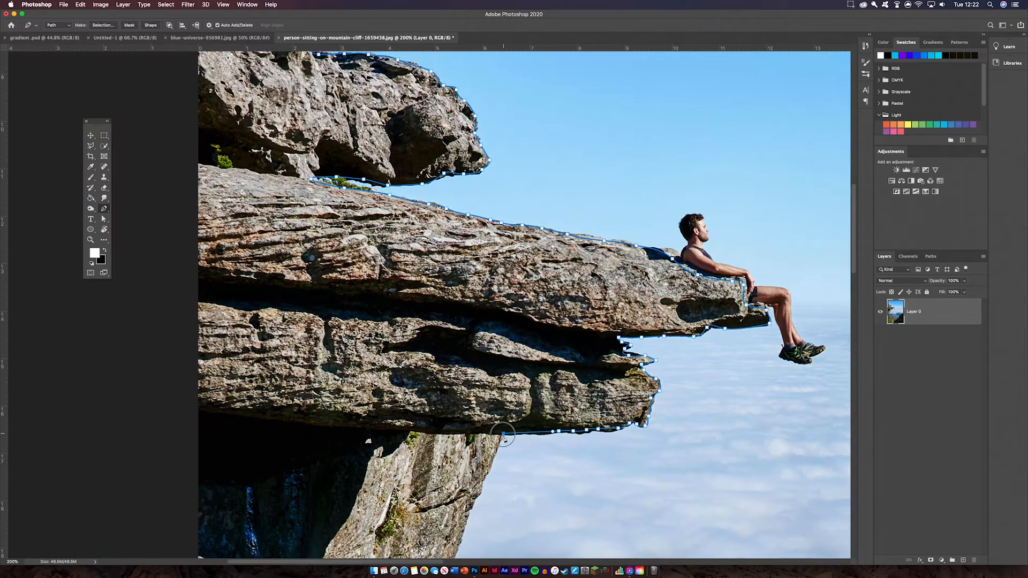
Extend the path down the first stretch of cliff face directly beneath the ledge.
click(491, 464)
click(490, 475)
click(484, 484)
click(483, 492)
click(479, 497)
Trace the receding cliff face against the clouds down towards the dark notch in the rock.
scroll(478, 497, down, 8)
key(super+equal)
key(super+equal)
click(478, 134)
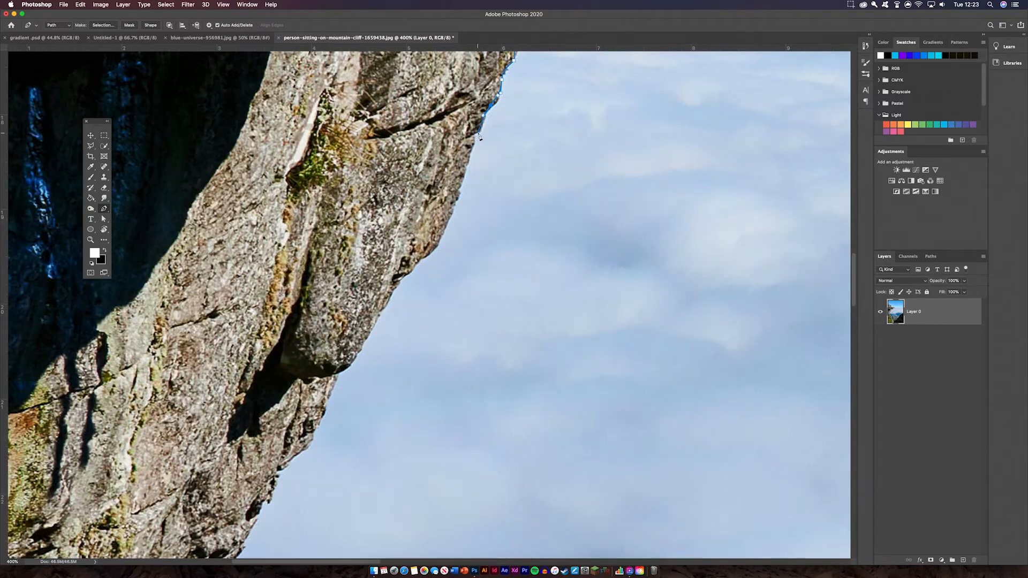
drag(480, 137, 447, 230)
mouse_move(397, 282)
mouse_down()
mouse_move(354, 364)
mouse_move(412, 207)
mouse_move(370, 256)
mouse_move(326, 338)
mouse_up()
drag(315, 345, 302, 352)
drag(294, 359, 291, 365)
Continue the path past the rock notch, behind the overhanging branches and over the bush-covered rock above the sea.
scroll(293, 362, down, 6)
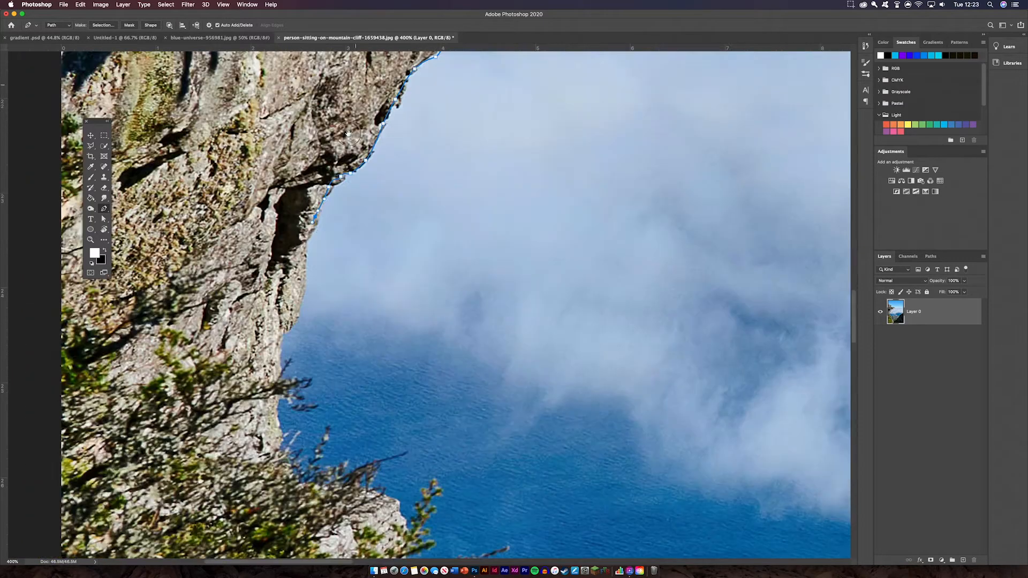
drag(330, 183, 327, 189)
drag(322, 210, 321, 217)
drag(319, 253, 319, 259)
drag(288, 343, 288, 350)
drag(288, 381, 289, 393)
drag(304, 430, 309, 437)
drag(320, 446, 328, 450)
drag(353, 455, 364, 457)
drag(396, 459, 413, 502)
drag(428, 500, 278, 217)
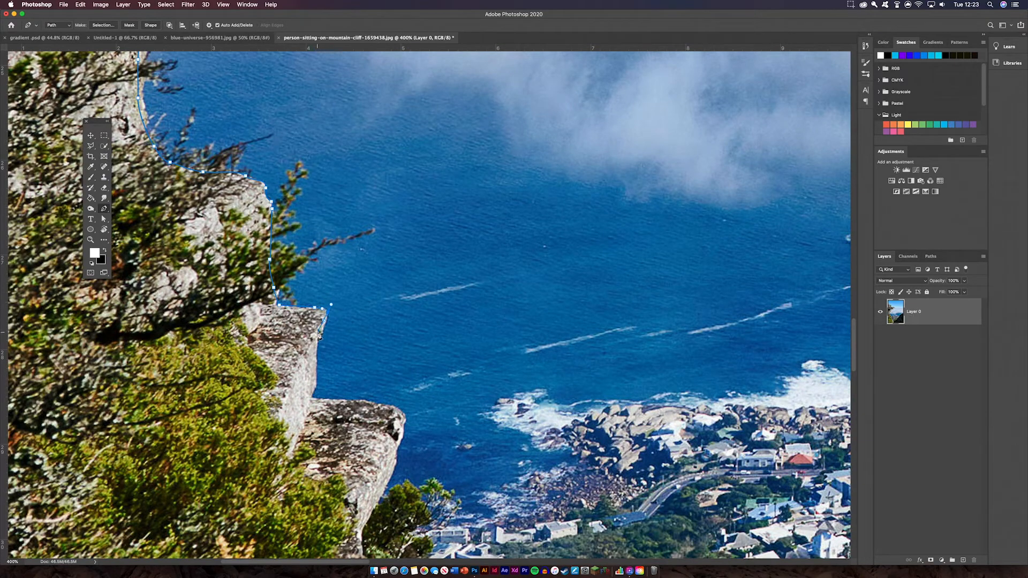
Trace the stepped pale rocks down past the shrub beside the shoreline houses.
drag(317, 345, 318, 351)
drag(315, 376, 310, 403)
drag(367, 404, 397, 412)
drag(405, 418, 402, 429)
mouse_move(413, 430)
mouse_down()
mouse_move(389, 296)
mouse_move(335, 202)
mouse_move(317, 232)
mouse_up()
drag(301, 269, 283, 312)
drag(286, 340, 298, 362)
drag(372, 444, 315, 284)
drag(287, 244, 303, 247)
drag(335, 249, 347, 252)
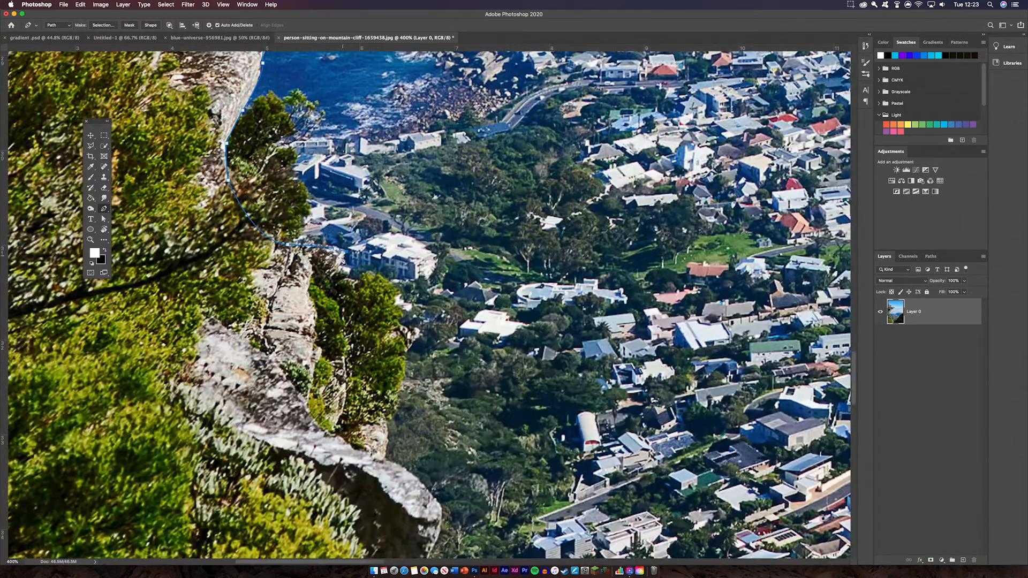
Run the path around the outer edge of the green bush growing in front of the village.
click(337, 263)
click(357, 274)
drag(368, 285, 373, 288)
mouse_move(410, 302)
mouse_down()
mouse_move(398, 322)
mouse_move(403, 358)
mouse_up()
click(421, 330)
drag(421, 406, 324, 238)
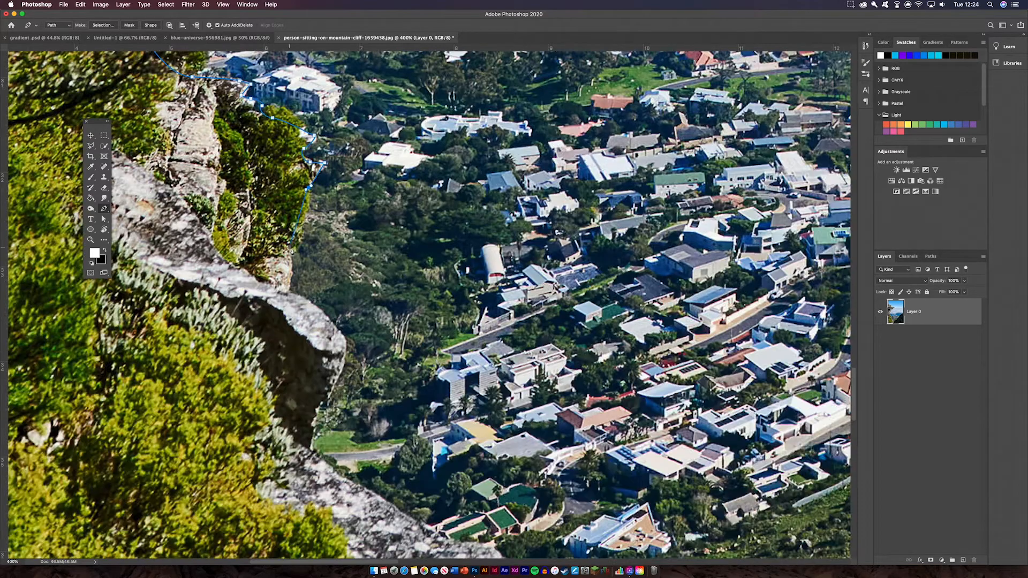
Trace below the bush and around the protruding rock tip down to the foreground boulder.
click(290, 247)
click(292, 274)
click(287, 288)
drag(318, 307, 323, 311)
drag(342, 332, 345, 356)
click(331, 386)
drag(355, 486, 185, 288)
Follow the sloping top edge of the large foreground boulder with the path.
click(245, 324)
click(276, 339)
drag(304, 346, 315, 347)
click(328, 351)
drag(354, 374, 250, 223)
click(272, 234)
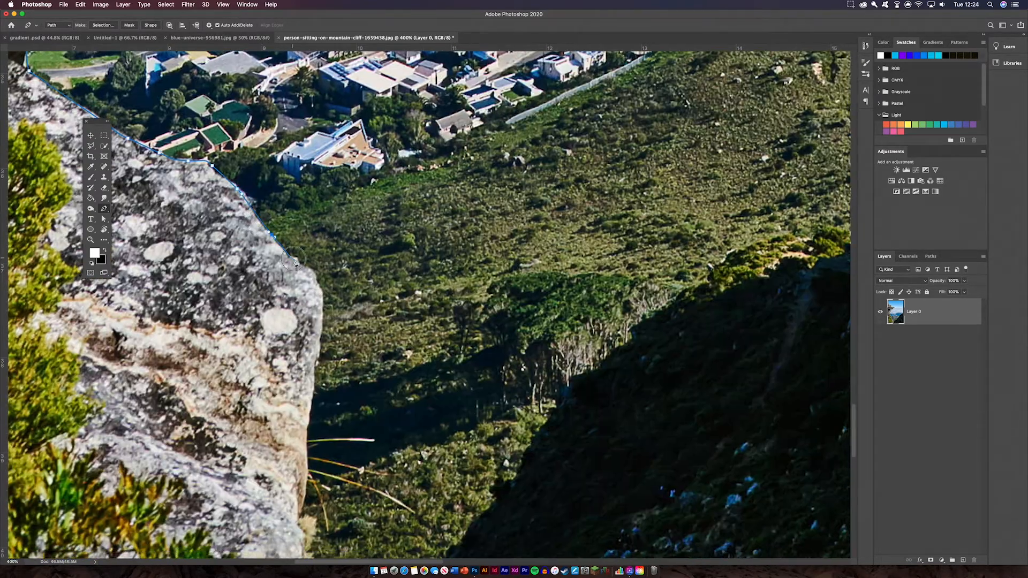
Trace the boulder's outer side down to where it meets the dark slope near the photo's bottom edge.
click(315, 367)
click(309, 405)
click(307, 441)
drag(304, 483, 225, 259)
click(221, 282)
click(216, 301)
click(234, 355)
drag(248, 382, 252, 397)
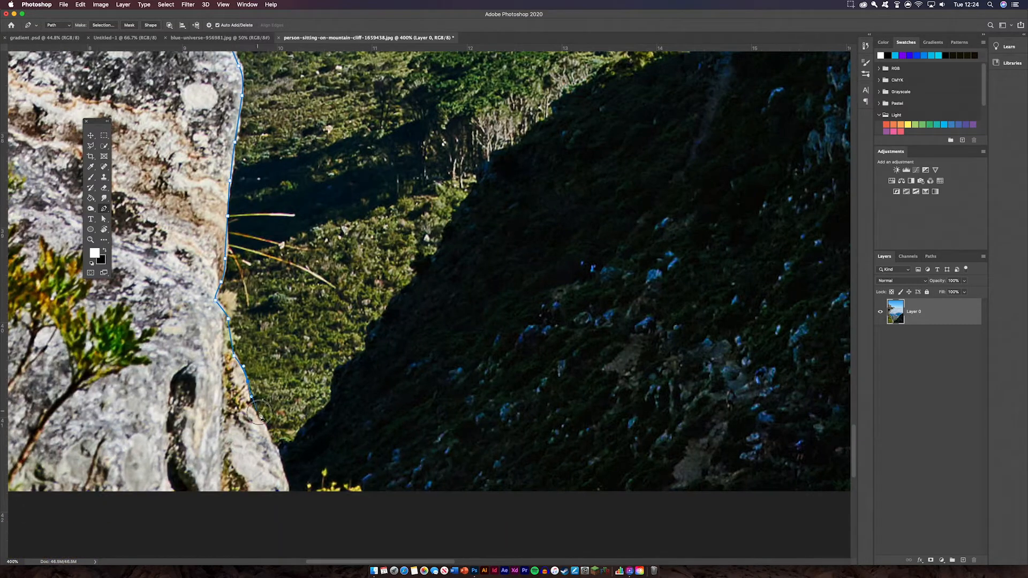
click(258, 411)
drag(272, 439, 280, 455)
Start tracing the edge of the dark opposite slope upward from the valley bottom.
click(298, 437)
click(336, 374)
click(362, 355)
click(380, 317)
drag(399, 290, 279, 387)
drag(334, 315, 342, 300)
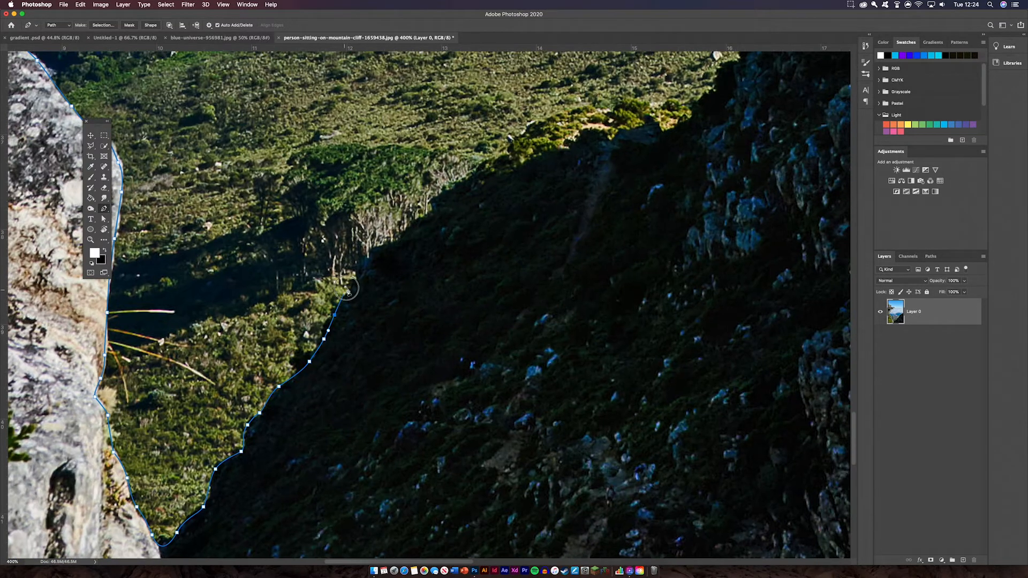
Continue the path up the dark slope past the bare trees and the sunlit shrubs.
click(370, 258)
click(432, 213)
drag(490, 180, 262, 376)
click(388, 328)
click(468, 325)
click(497, 292)
drag(507, 264, 513, 252)
drag(561, 227, 311, 452)
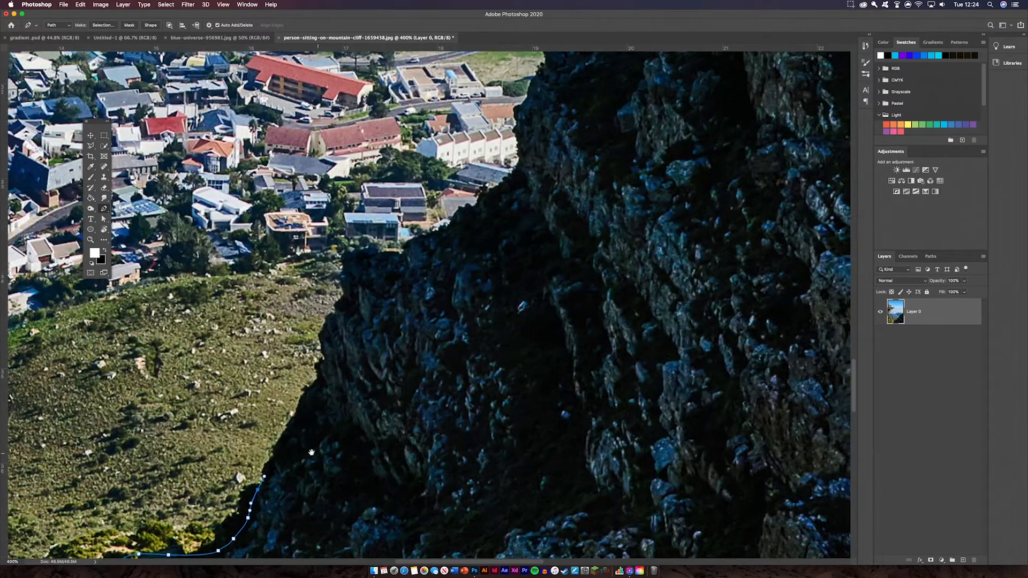
Trace the dark rocky edge beside the grassy hillside up to the flat rock shelf below the houses.
click(303, 423)
click(321, 383)
click(328, 359)
click(322, 332)
click(334, 313)
click(345, 284)
click(347, 261)
click(410, 251)
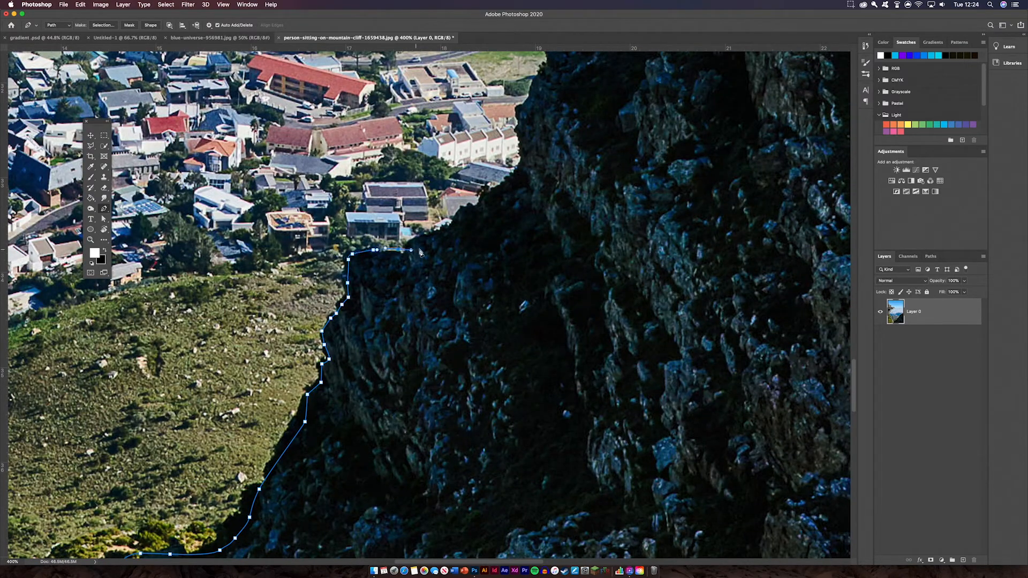
Continue the path along the dark mountain edge past the town buildings towards the green field.
drag(423, 250, 335, 449)
click(343, 431)
click(387, 403)
click(427, 378)
click(439, 340)
click(428, 322)
drag(438, 302, 443, 302)
drag(458, 279, 292, 483)
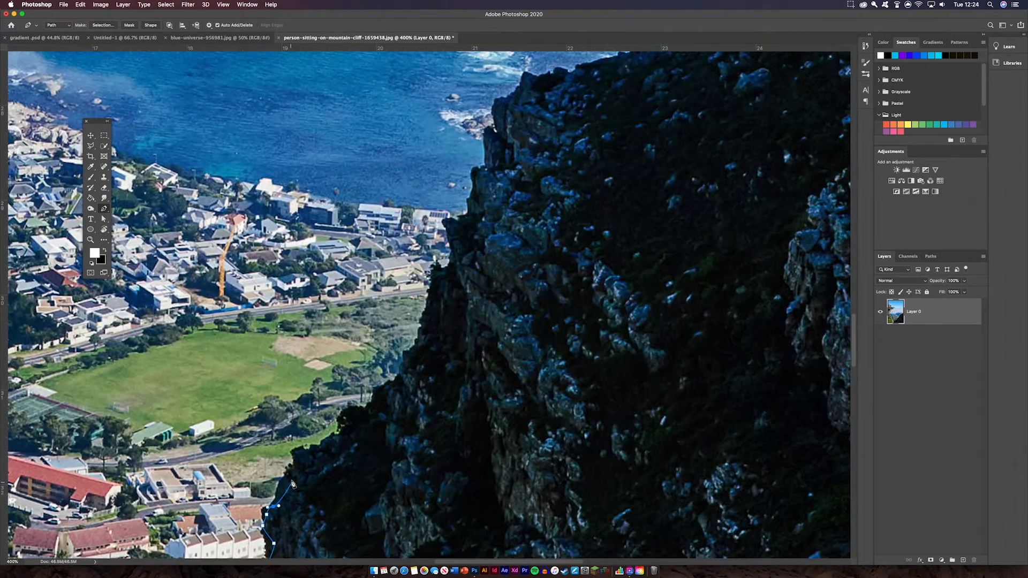
Trace the dark mountain edge beside the green field and coastal houses up to the shoreline.
click(316, 452)
click(362, 422)
click(398, 383)
click(429, 323)
click(458, 267)
click(462, 225)
click(476, 187)
mouse_move(526, 222)
mouse_down()
mouse_move(457, 322)
mouse_move(287, 473)
mouse_up()
Follow the rocky mountain edge against the sea up to the base of the next outcrop.
click(235, 423)
click(260, 388)
click(258, 366)
click(280, 342)
click(297, 328)
click(336, 323)
click(374, 310)
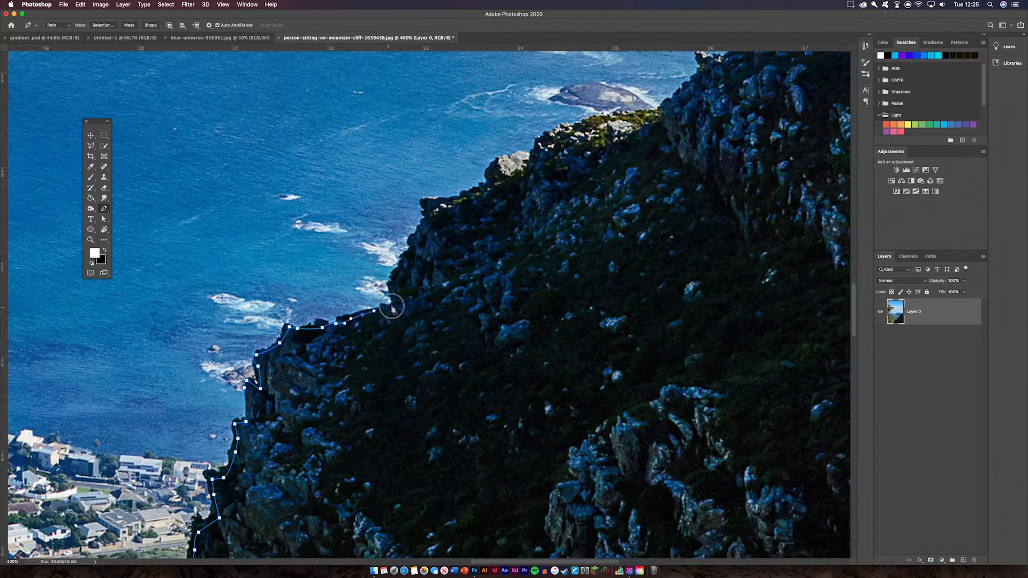
drag(392, 309, 268, 459)
Trace up the outcrop and past the pale boulder to the sunlit crest.
click(274, 422)
click(291, 379)
click(312, 359)
click(343, 343)
click(365, 316)
click(412, 293)
click(461, 266)
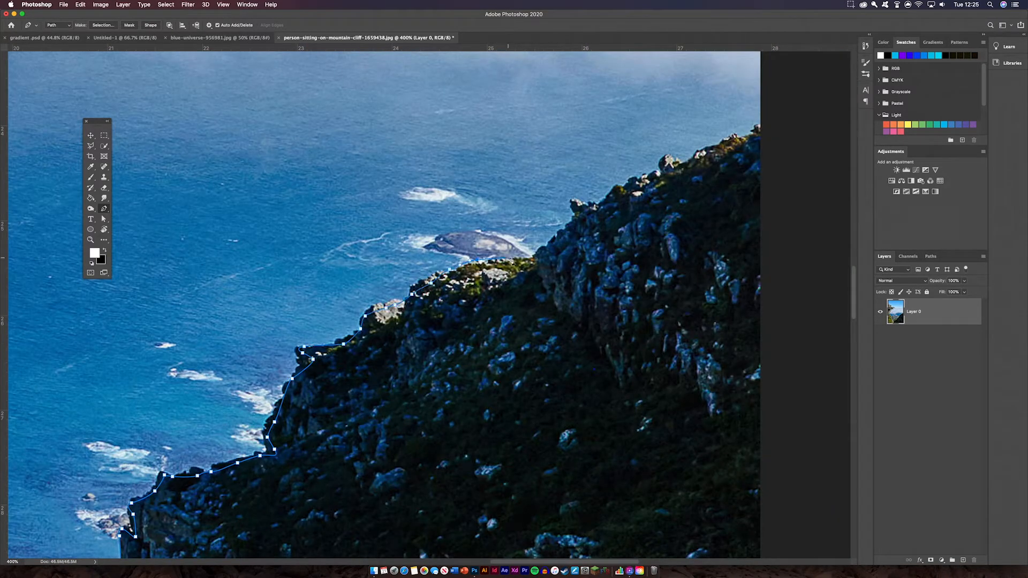
Extend the path from the sunlit crest up to the pointed rock on the ridge.
drag(512, 260, 235, 462)
click(261, 459)
click(279, 444)
click(289, 435)
click(304, 419)
click(298, 405)
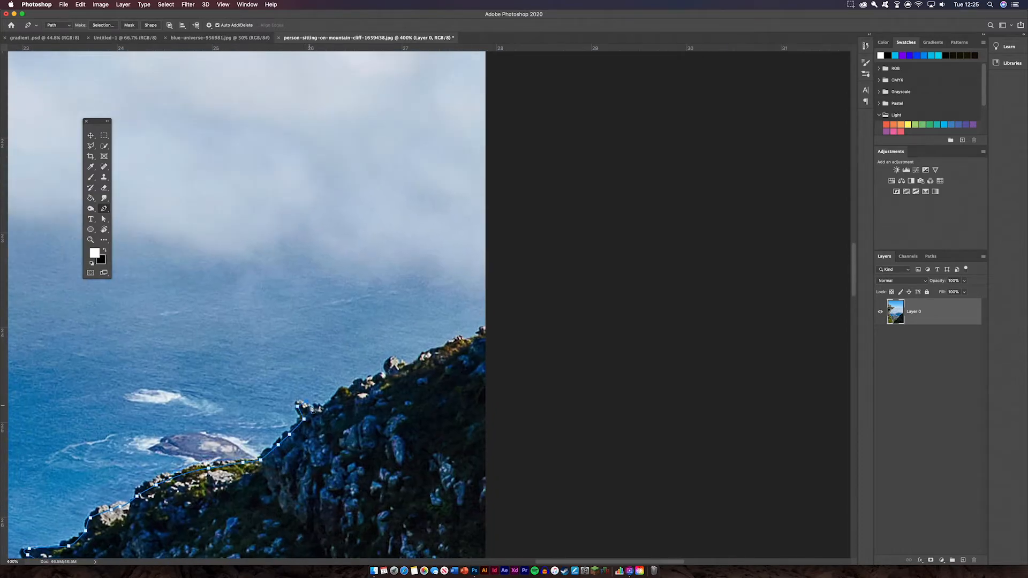
Trace the last stretch of ridge and carry the path just beyond the photo's right edge.
click(387, 366)
click(394, 358)
click(405, 365)
click(423, 354)
click(458, 339)
click(485, 331)
click(519, 347)
Close the path around the outside of the photo's lower corners and left side, ending at its starting point.
key(super+minus)
key(super+minus)
key(super+minus)
key(super+minus)
key(super+minus)
click(602, 557)
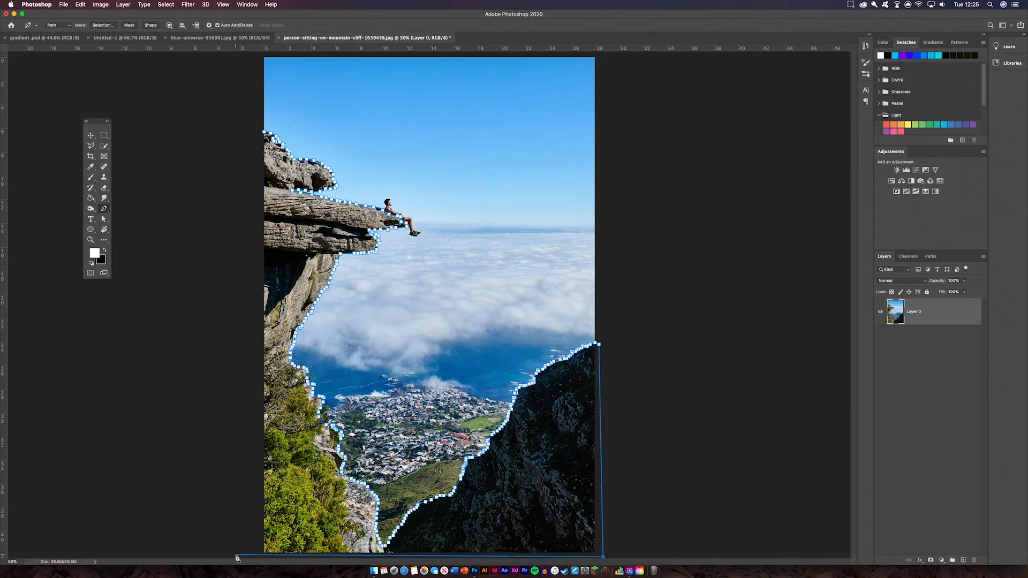
click(233, 556)
click(228, 122)
click(264, 132)
Load the finished work path as a selection and return to the layer list.
click(930, 256)
key(super+Return)
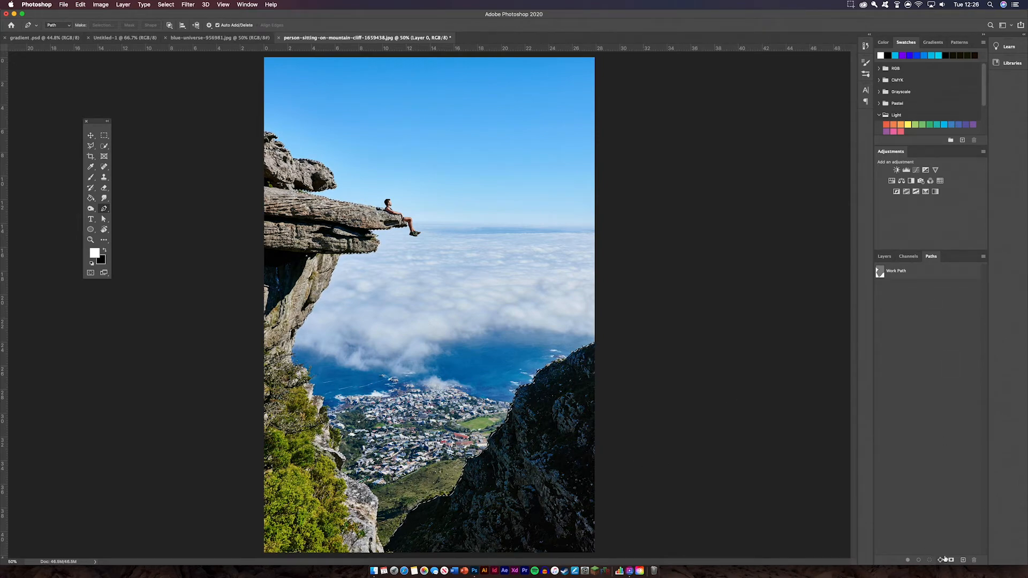
click(883, 256)
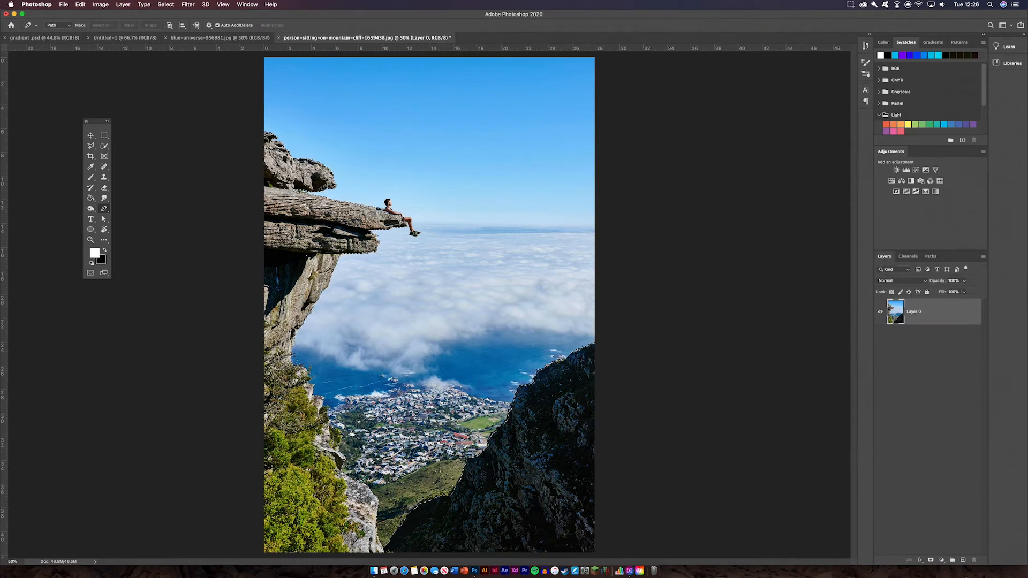
Mask the photo layer with the path selection so only the cliffs remain, and apply the layer mask permanently.
click(931, 561)
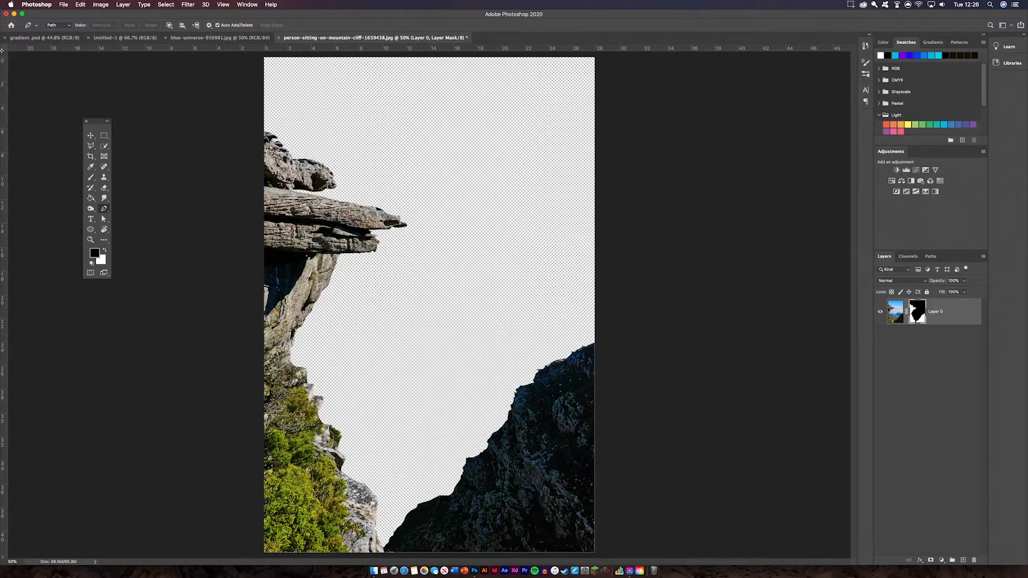
click(91, 135)
click(536, 320)
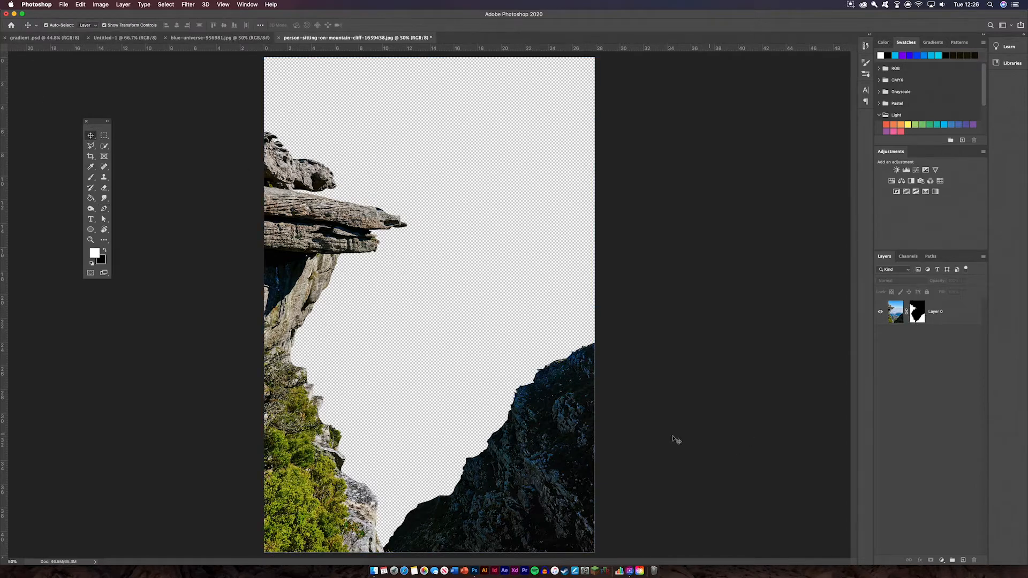
click(548, 466)
click(729, 430)
right_click(918, 313)
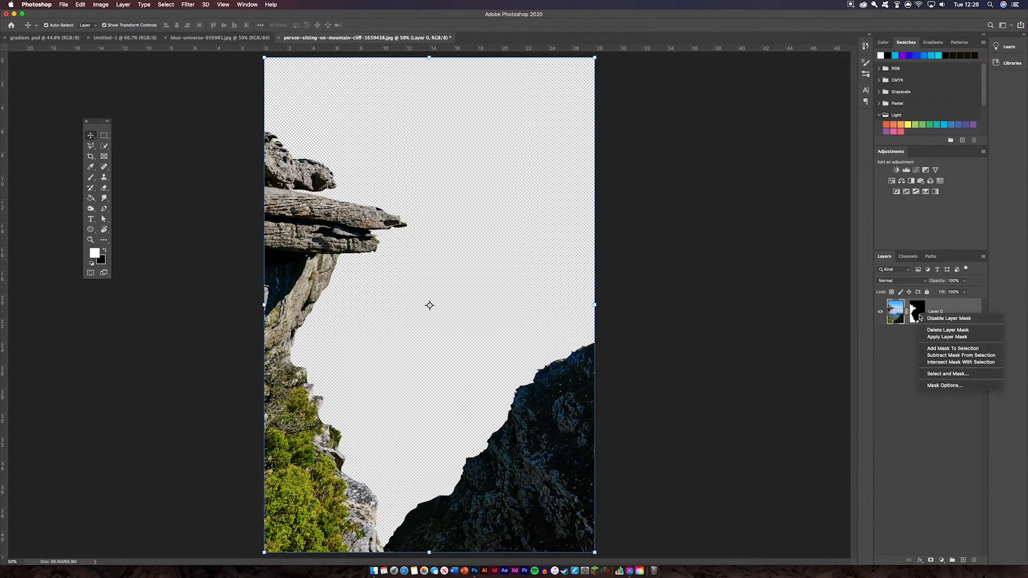
click(936, 338)
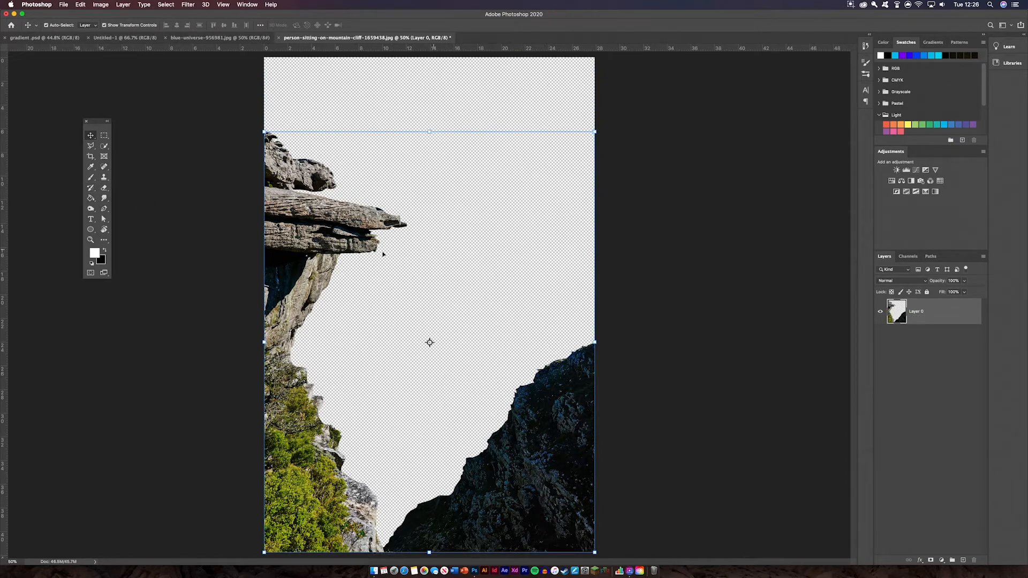
click(607, 454)
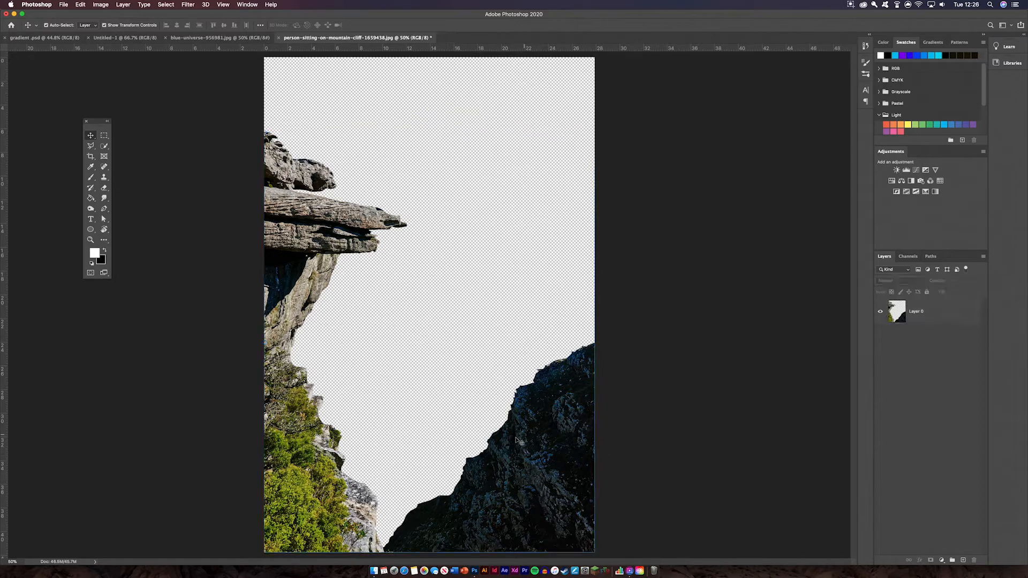
drag(266, 309, 268, 455)
key(super+z)
click(671, 392)
Select the dark right-hand mountain with the Quick Selection tool and cut it to its own layer.
click(104, 146)
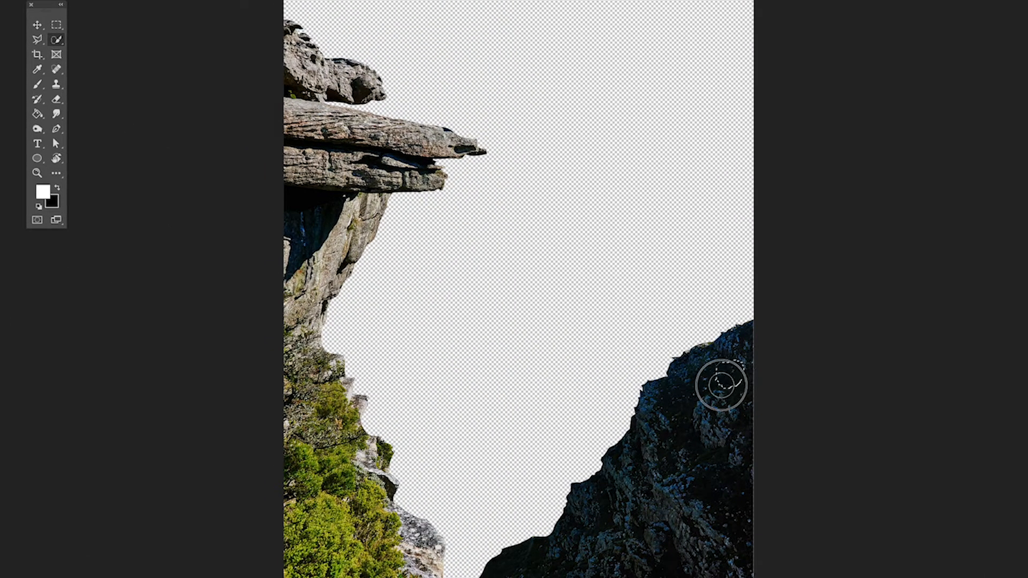
drag(571, 387, 514, 492)
drag(640, 532, 551, 575)
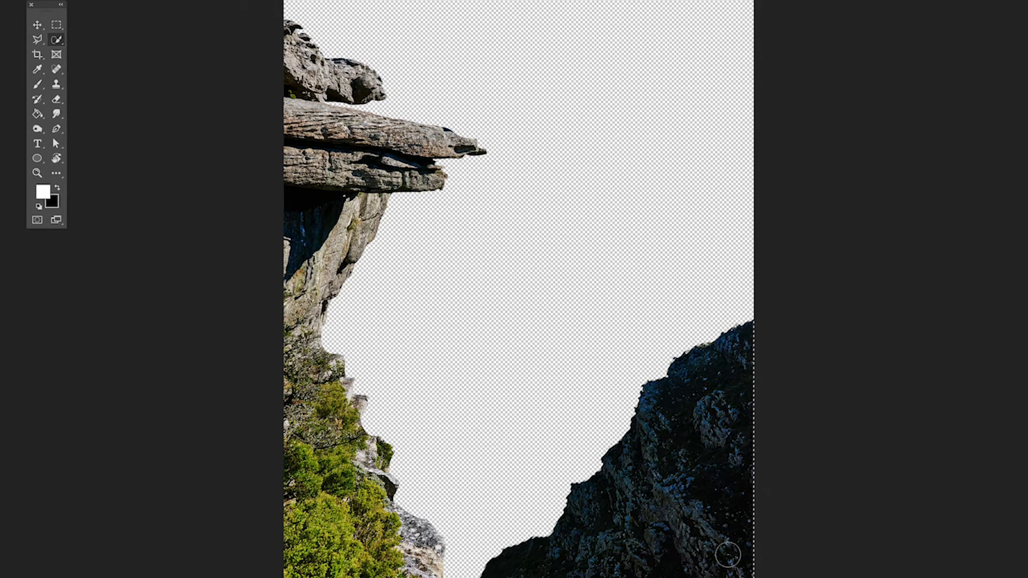
right_click(685, 503)
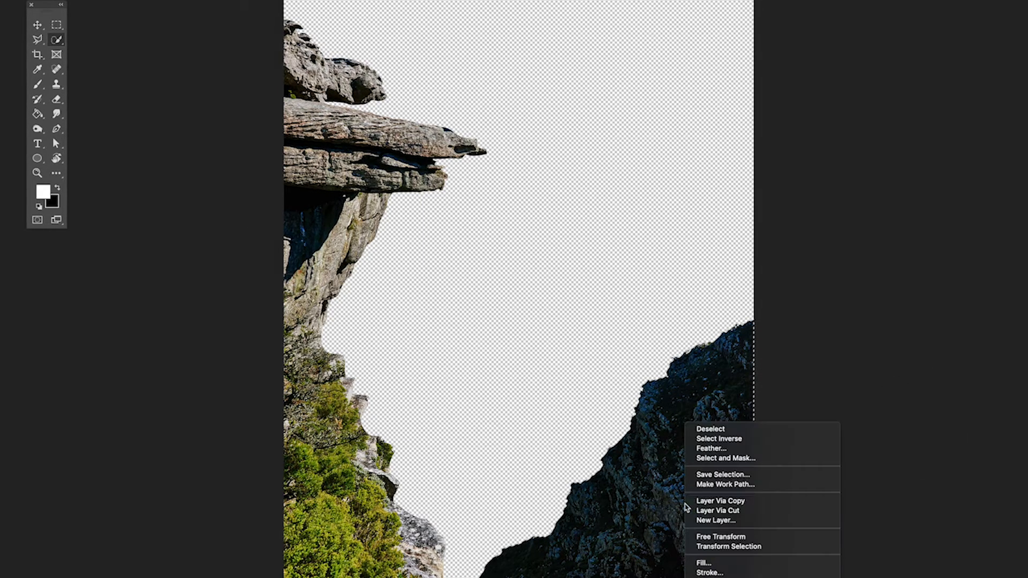
click(740, 511)
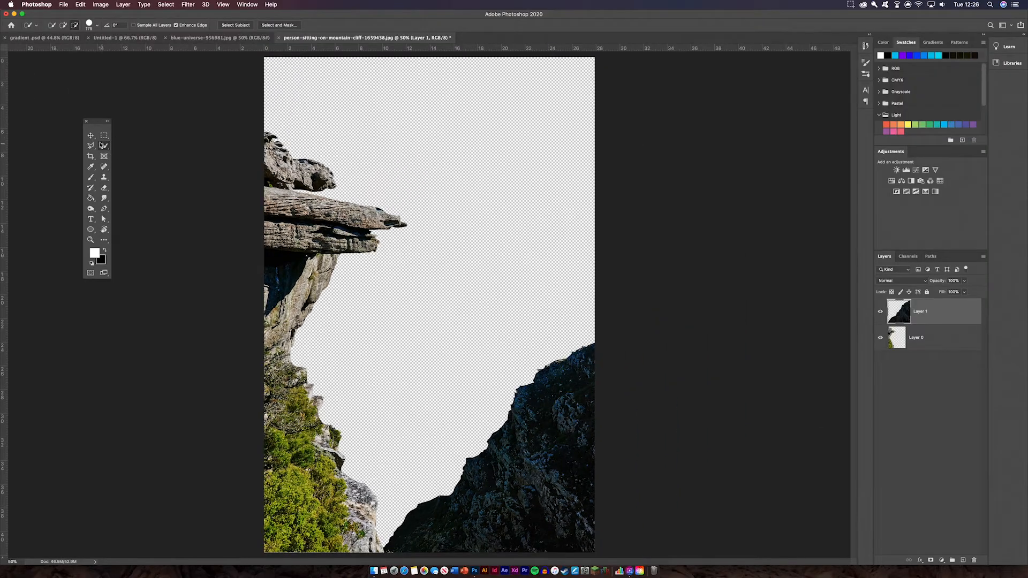
click(91, 136)
click(193, 147)
Hide the right-hand mountain's layer and erase the leftover specks from the left cliff's layer.
click(881, 311)
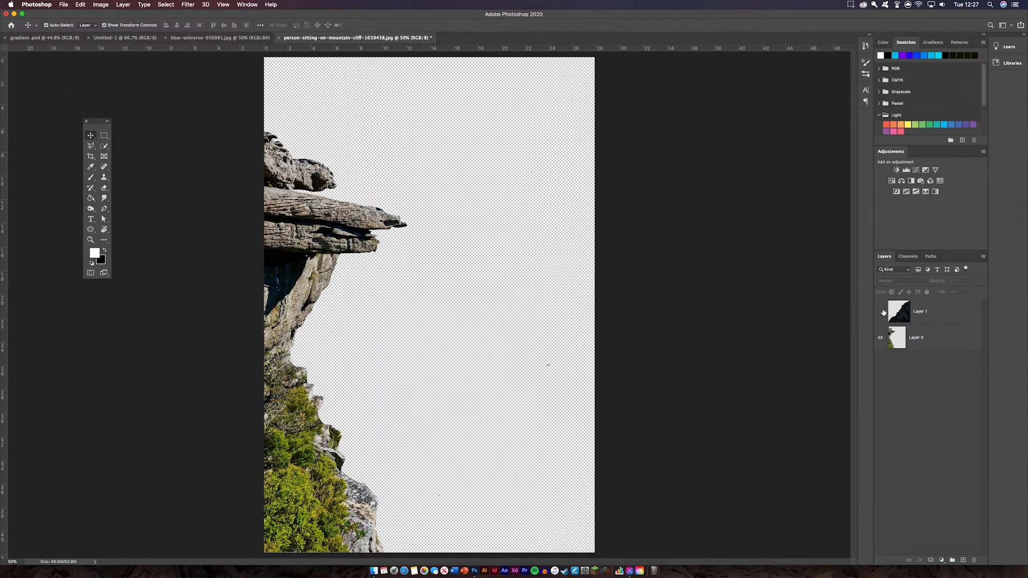
click(882, 312)
click(881, 311)
click(881, 312)
click(881, 311)
click(103, 188)
click(918, 319)
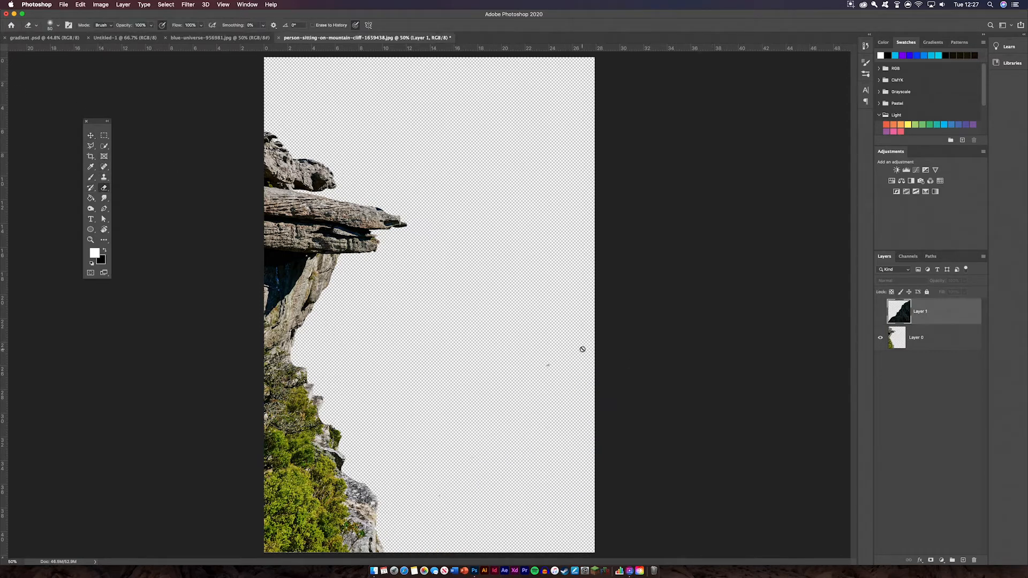
click(935, 337)
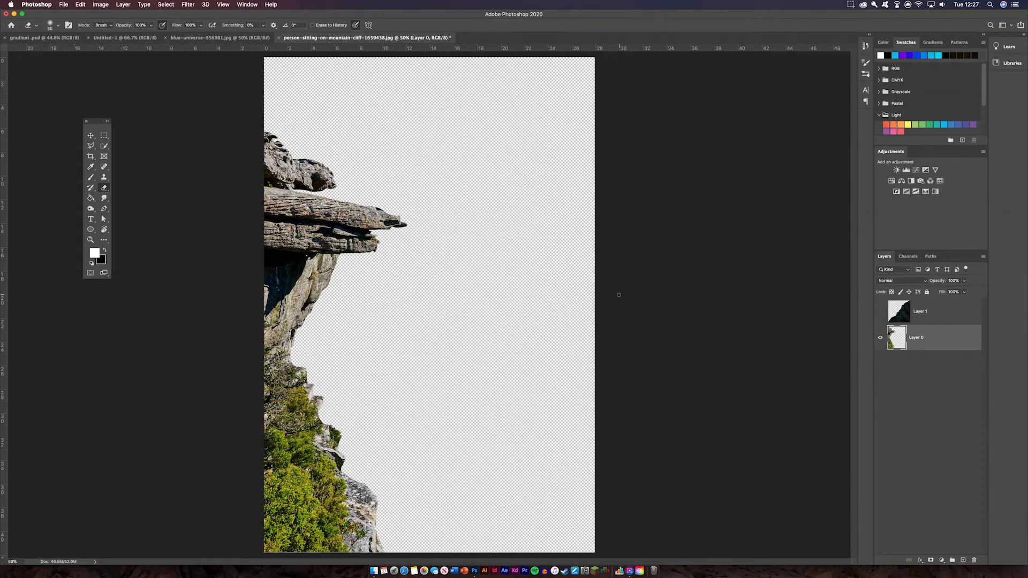
key(v)
click(204, 184)
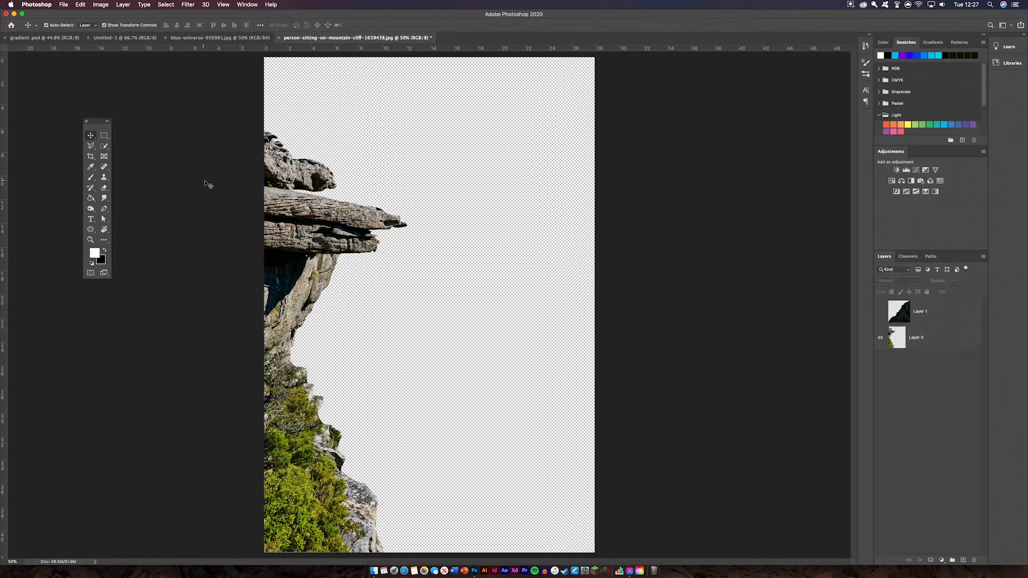
Add a Levels adjustment clipped to the left cliff's layer, raising the black input level and setting the midtones to 0.27.
click(929, 336)
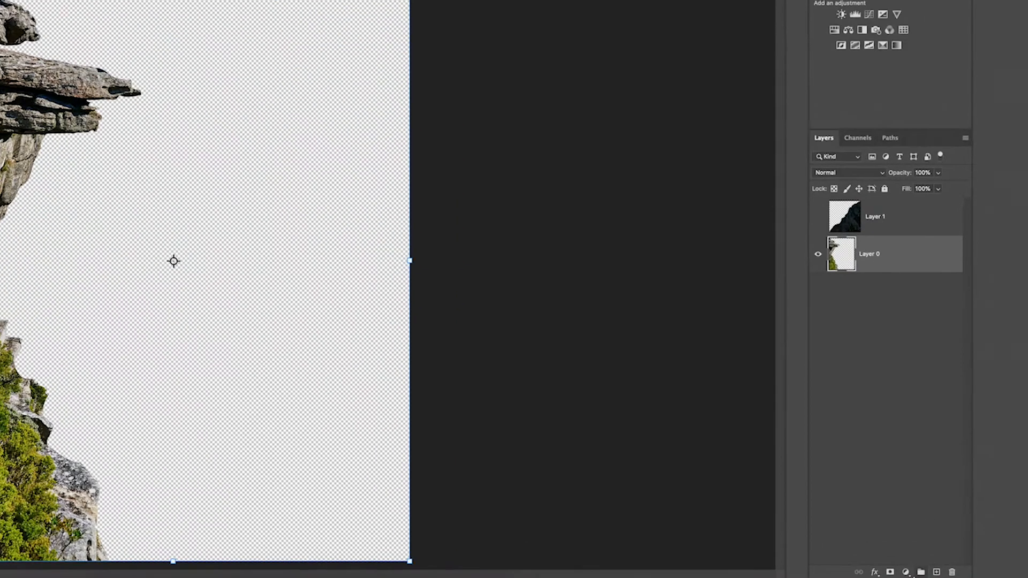
click(942, 560)
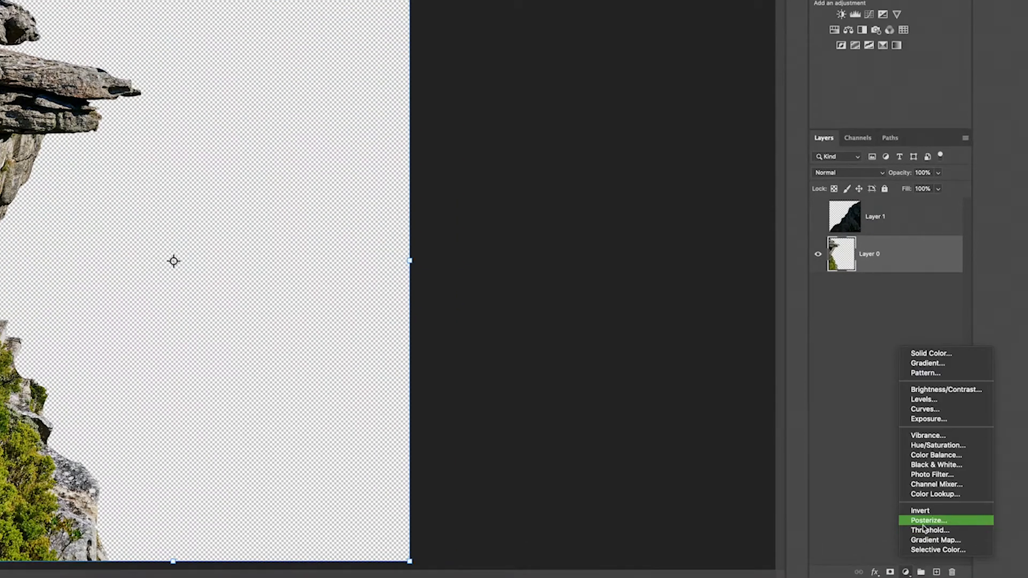
click(941, 400)
click(652, 349)
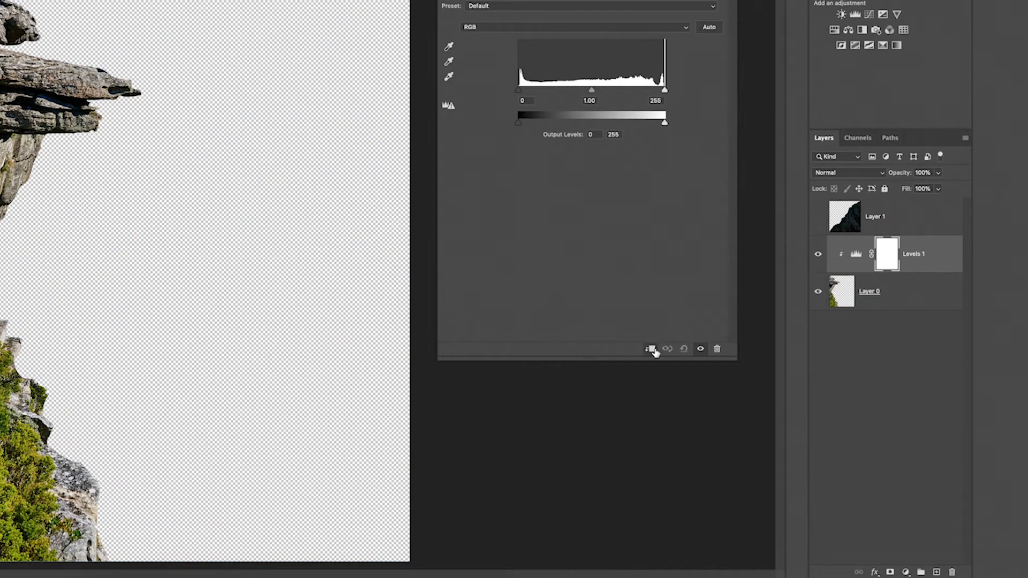
drag(519, 90, 644, 95)
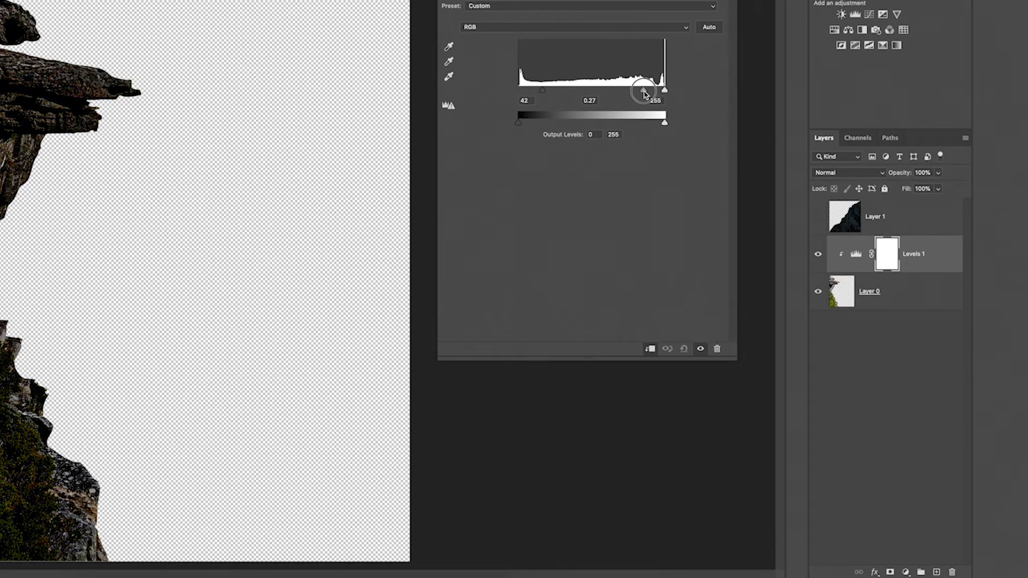
drag(543, 91, 539, 93)
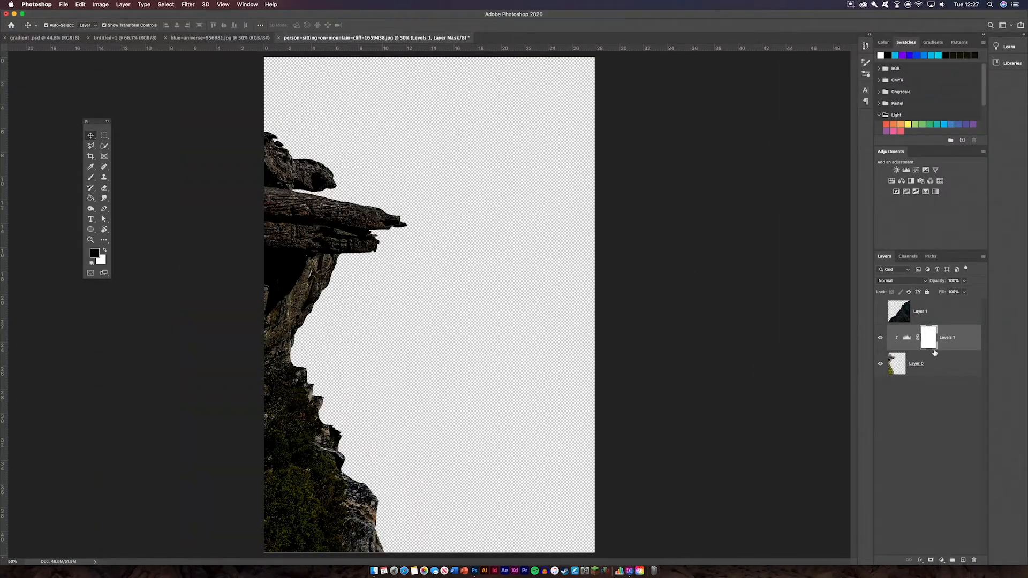
Convert the left cliff's layer to black and white with the Default preset of the Black & White adjustment.
click(934, 354)
click(101, 6)
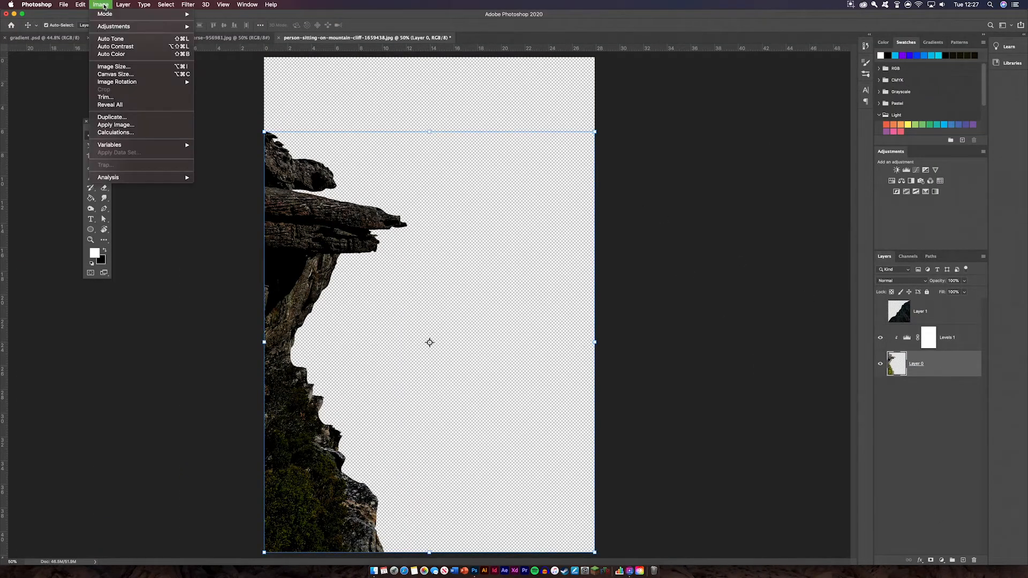
mouse_move(113, 26)
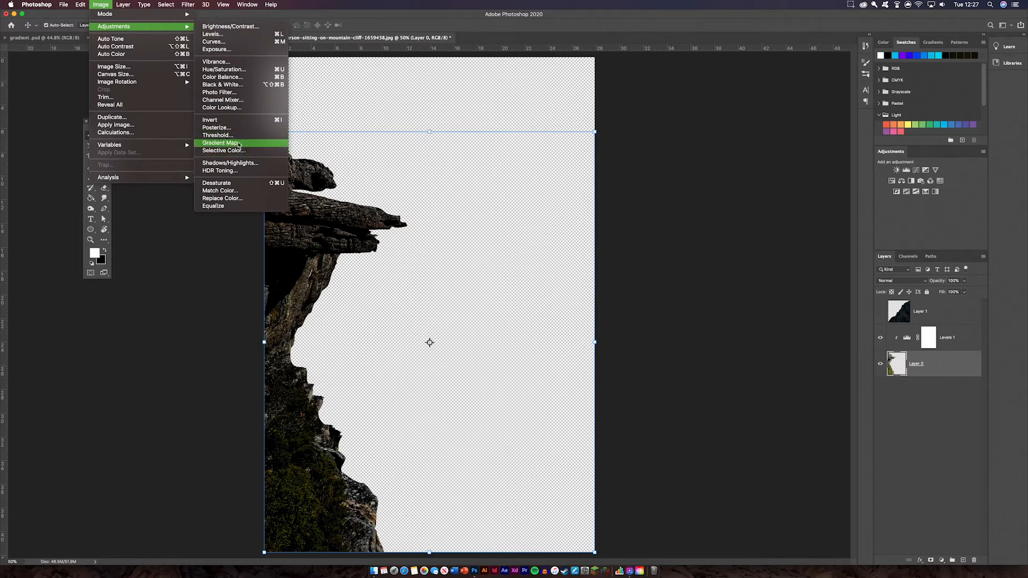
click(231, 85)
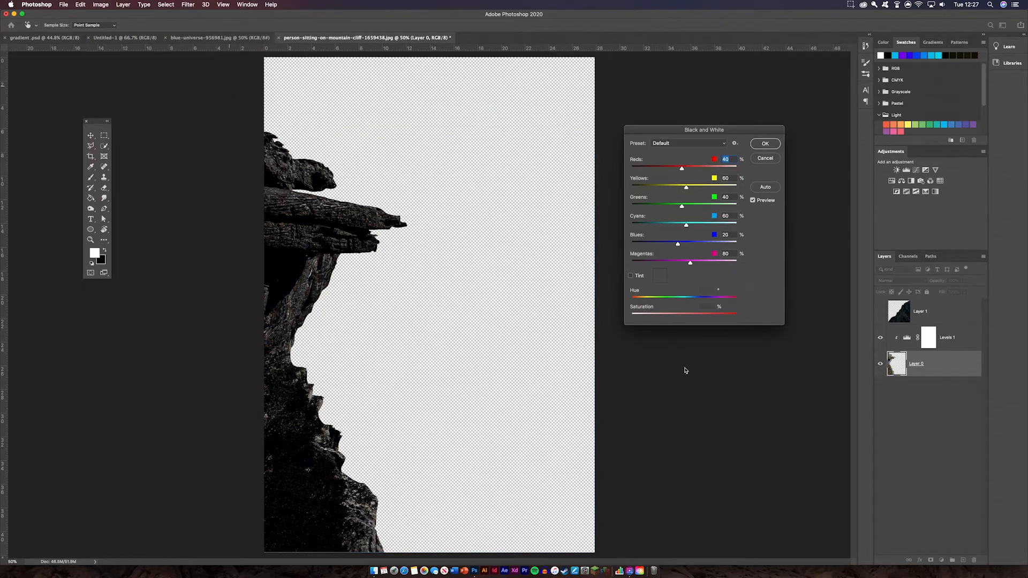
click(766, 143)
Show the right-hand mountain's layer again and convert it to black and white with the Default preset.
click(880, 311)
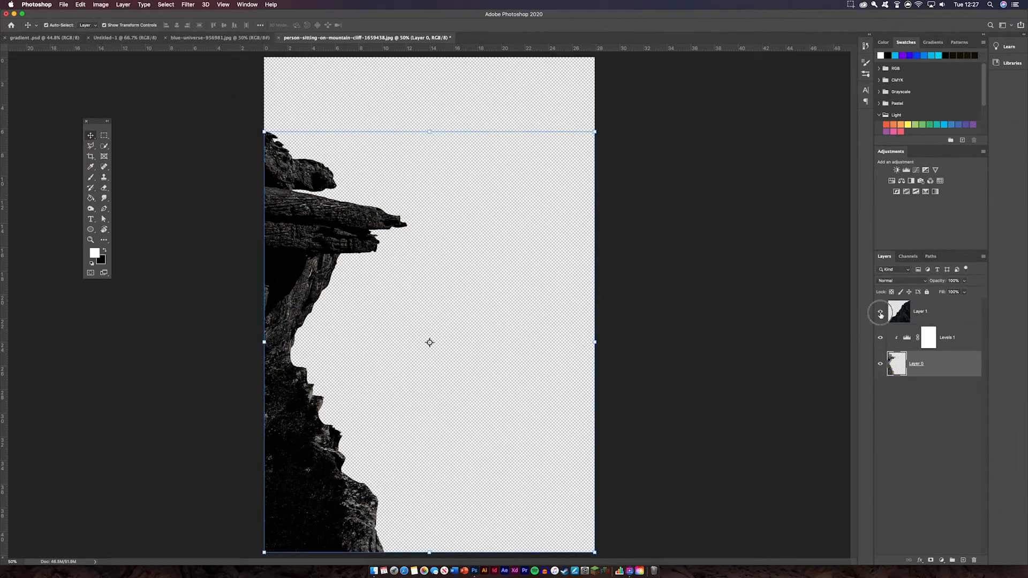
click(961, 311)
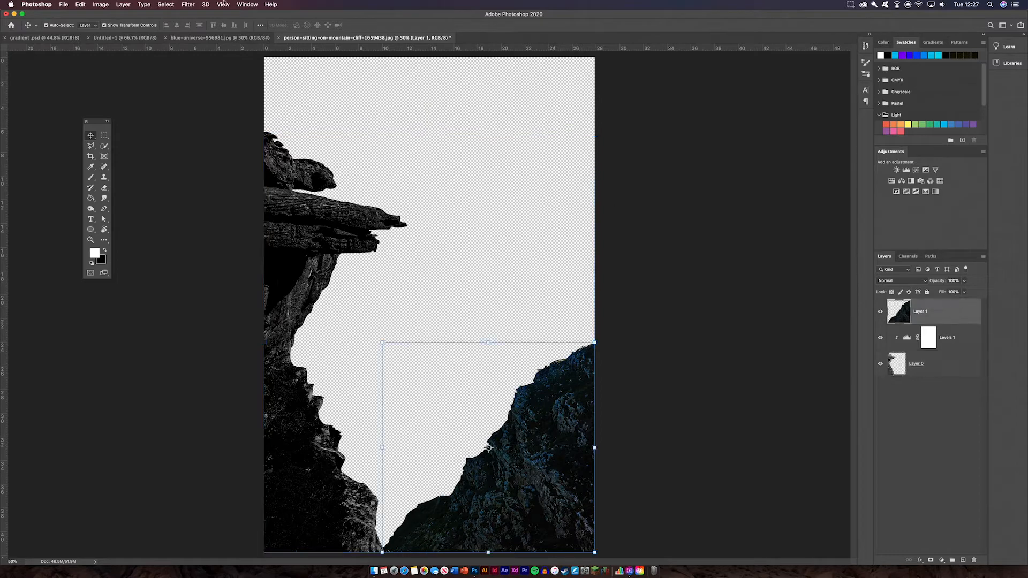
click(111, 6)
mouse_move(160, 26)
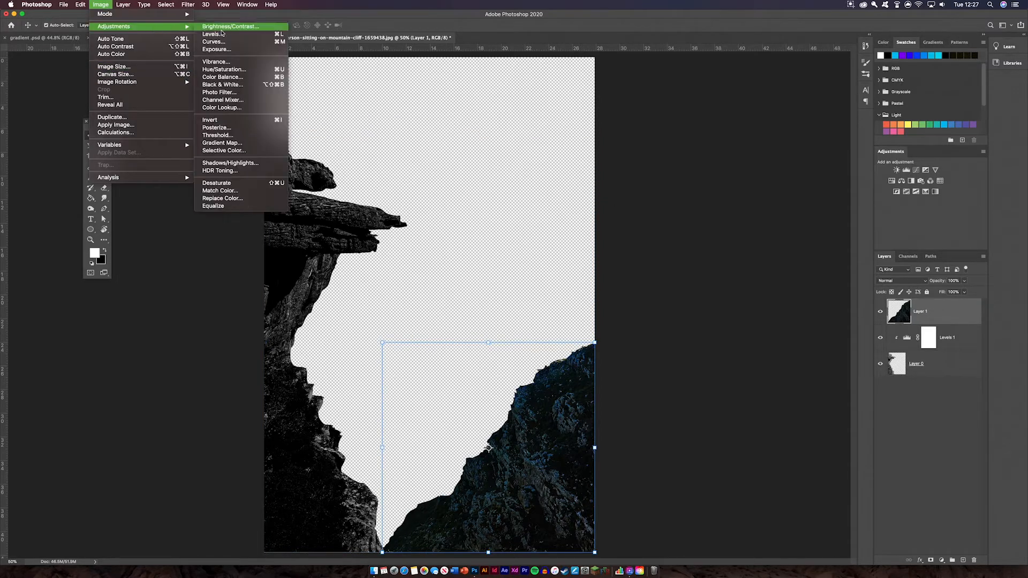
click(241, 85)
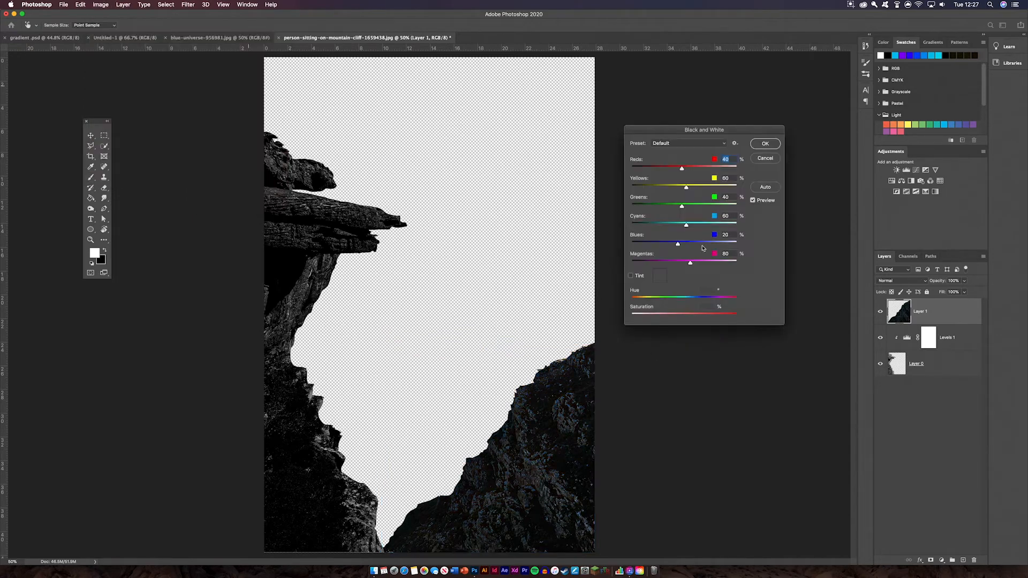
click(764, 144)
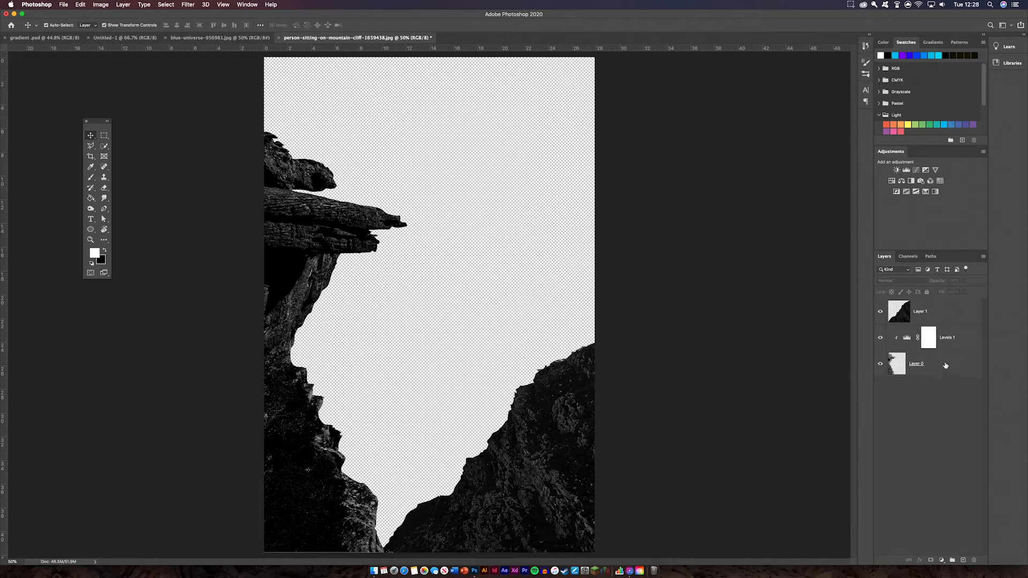
Unlock the background in blue-universe-956981.jpg and bring the starfield into the mountain document above the Levels adjustment.
click(951, 346)
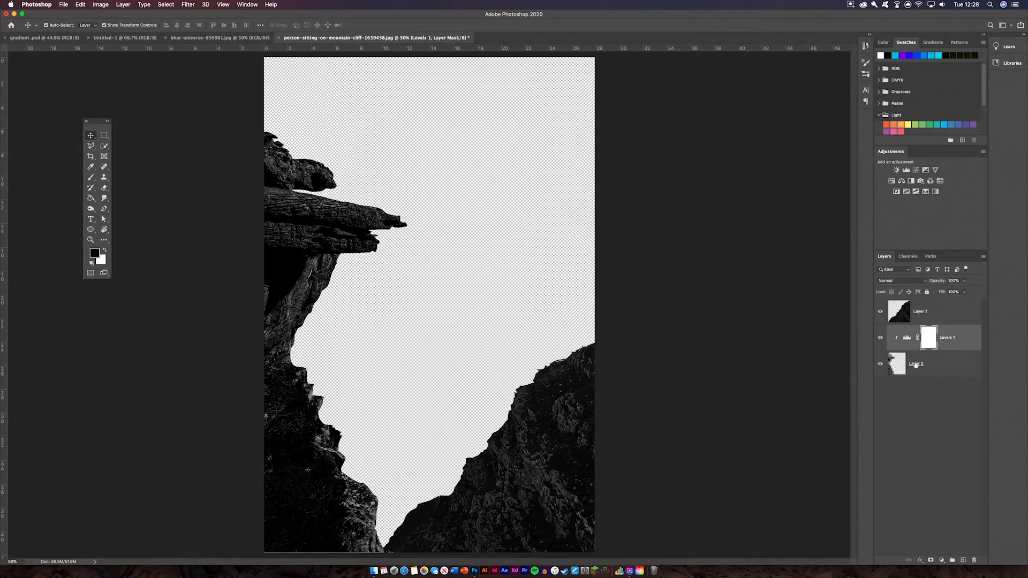
click(222, 37)
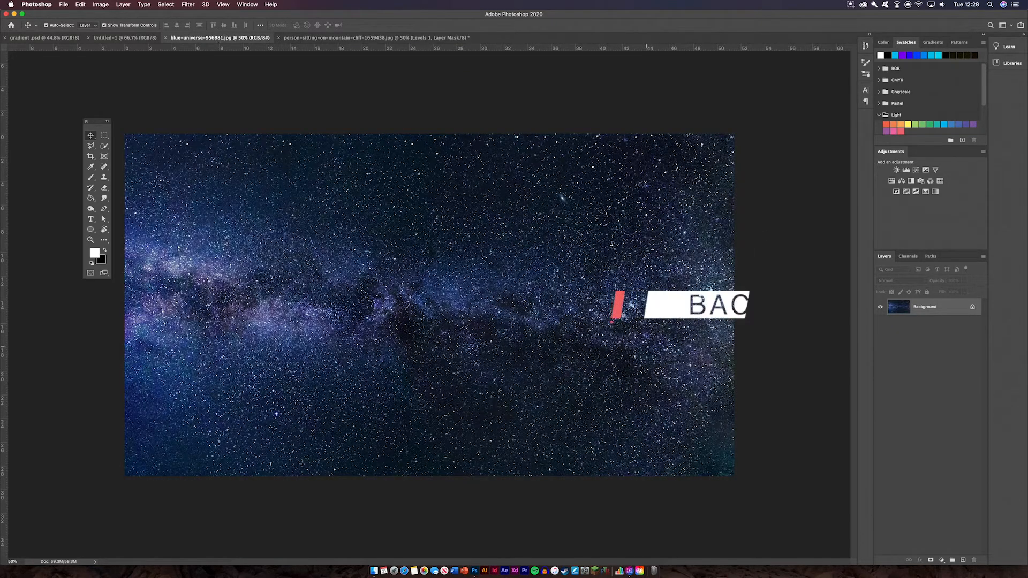
click(974, 307)
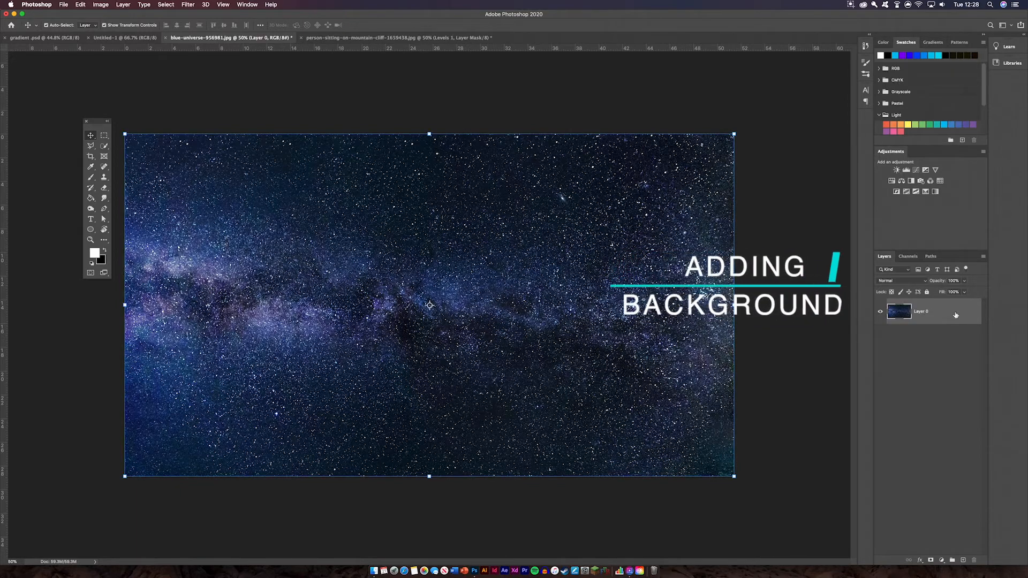
drag(511, 337, 151, 42)
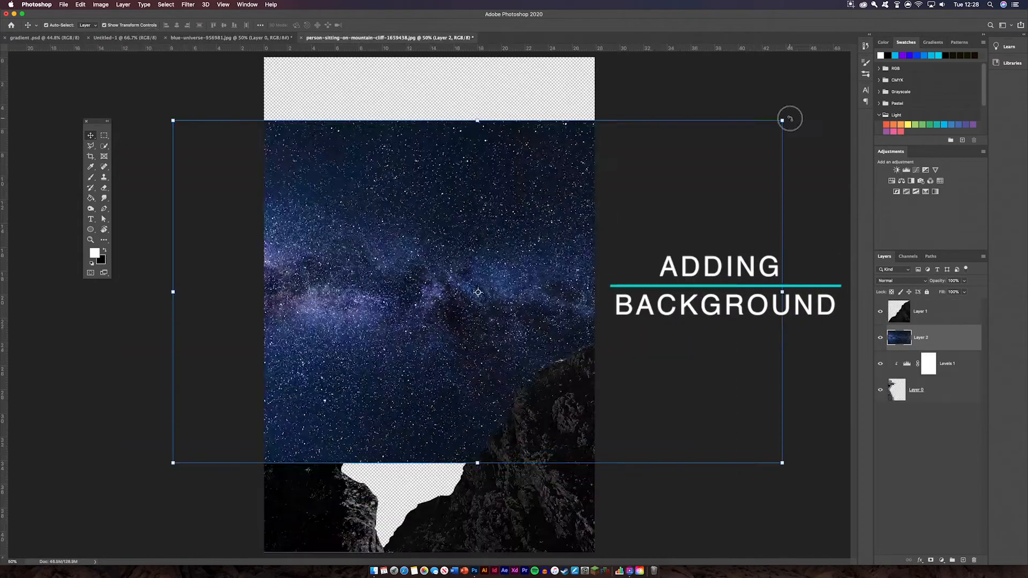
Rotate the starfield -90°, scale it to about 96.5%, and align it to fill the canvas width.
drag(790, 119, 362, 102)
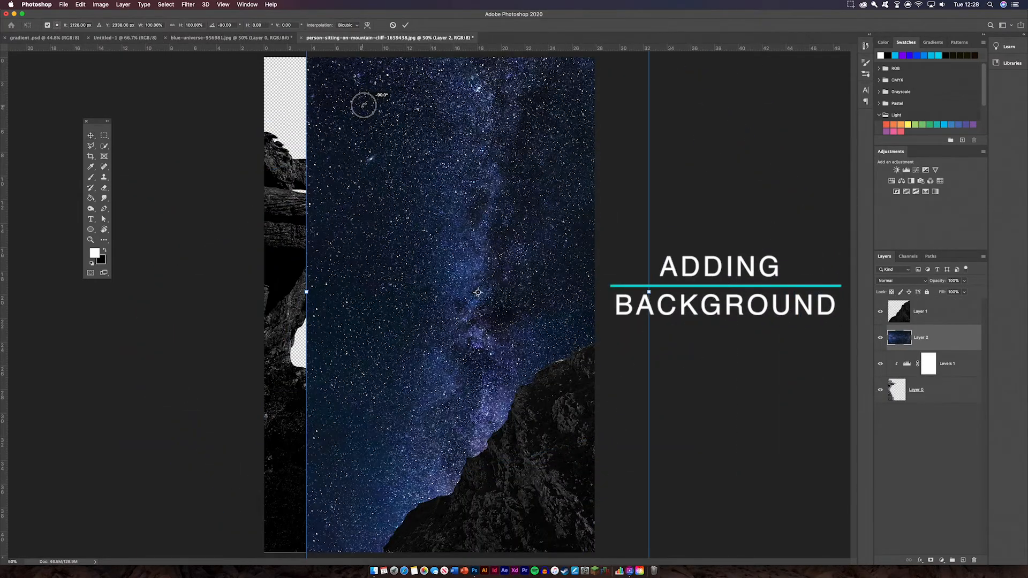
drag(306, 292, 436, 294)
drag(501, 296, 336, 366)
drag(473, 364, 595, 352)
drag(440, 252, 441, 232)
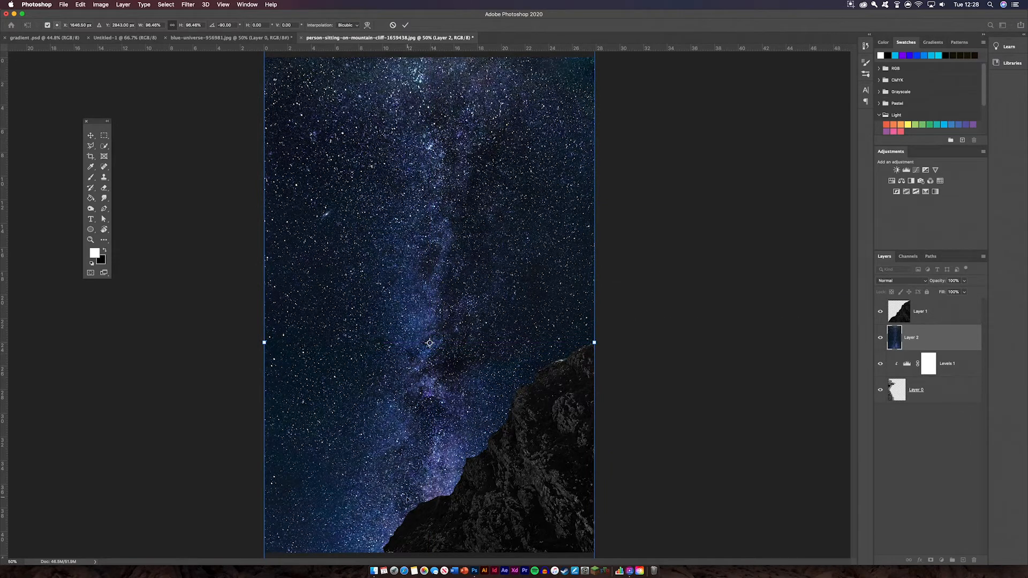
click(405, 25)
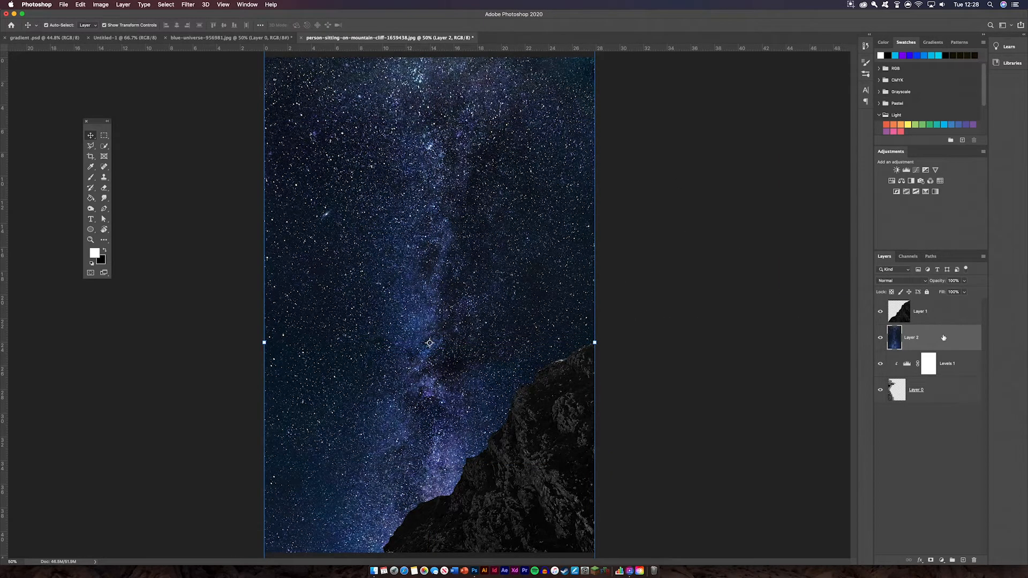
Move the starfield layer to the bottom of the layer stack, behind both cliffs.
drag(943, 337, 943, 407)
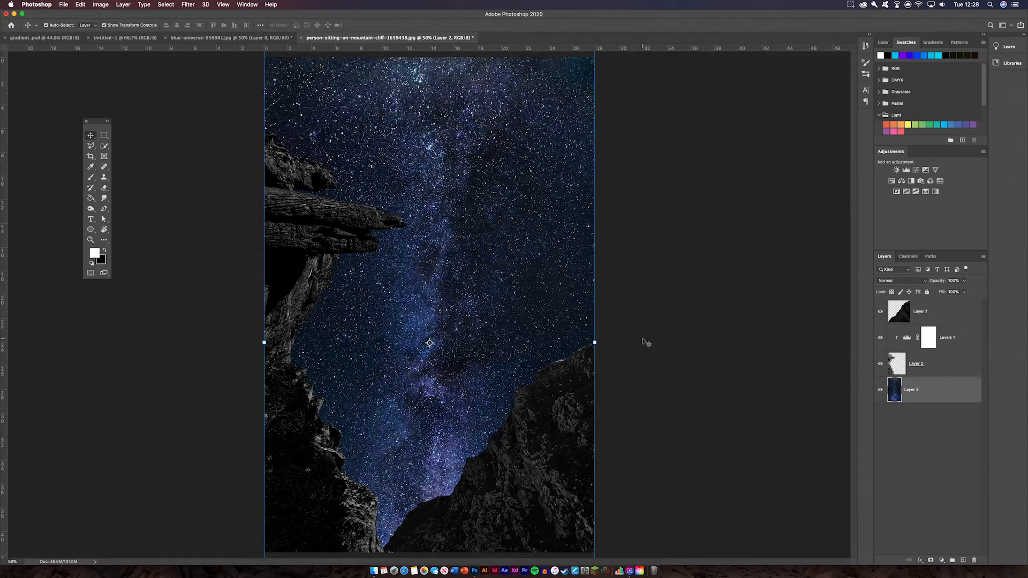
click(676, 319)
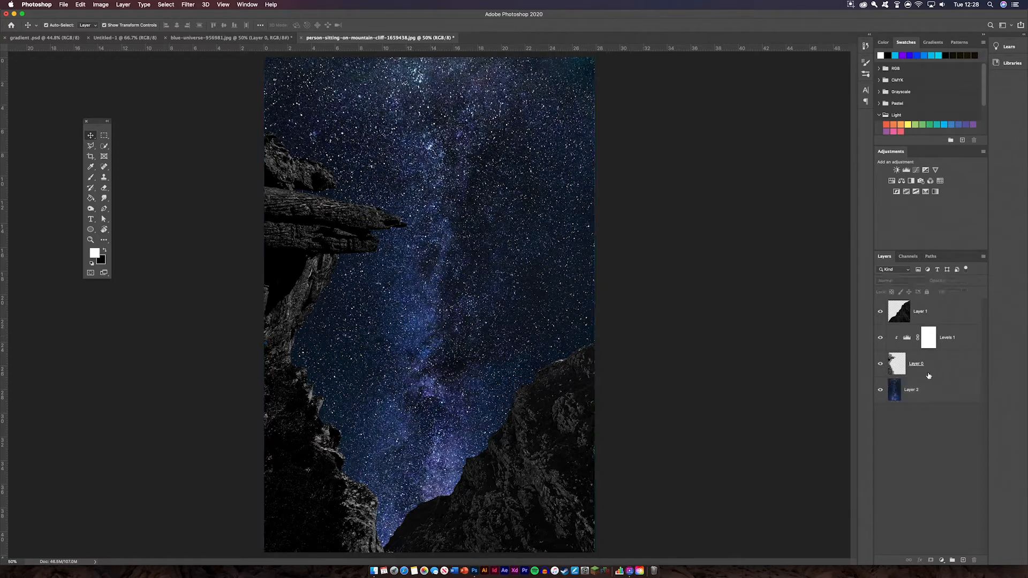
Desaturate the starfield layer at the bottom of the stack.
click(935, 386)
click(92, 5)
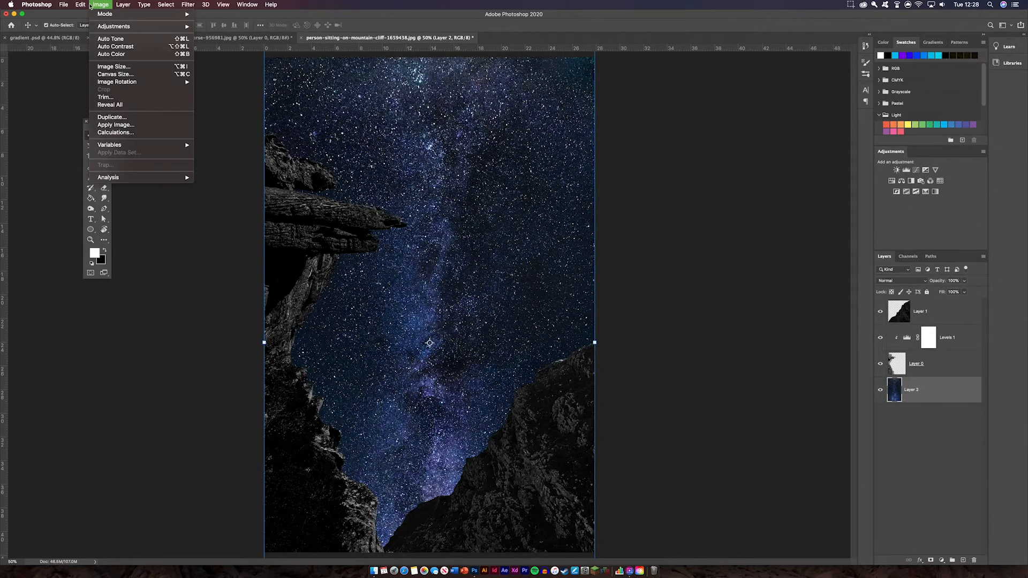
mouse_move(121, 26)
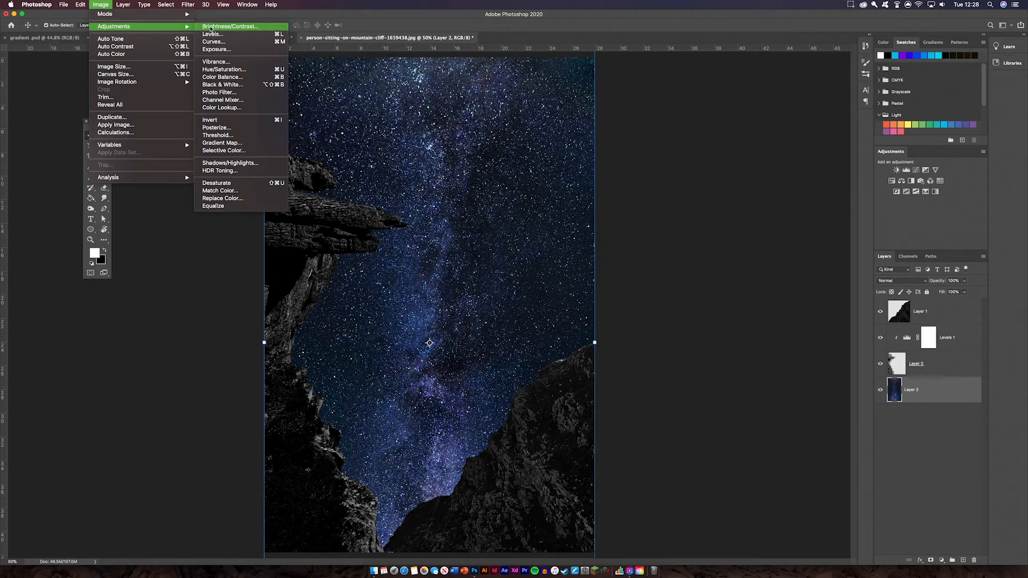
click(239, 186)
click(721, 210)
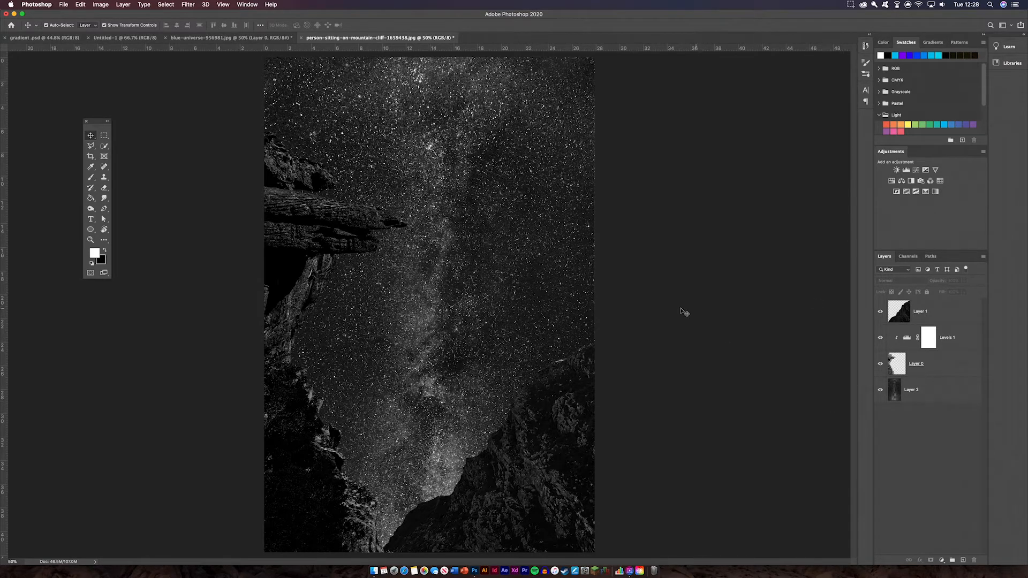
Add a Levels adjustment clipped to the right-hand mountain, raising the black point slightly, darkening midtones to about 0.83 and setting white input to 244.
click(569, 420)
click(718, 339)
click(959, 318)
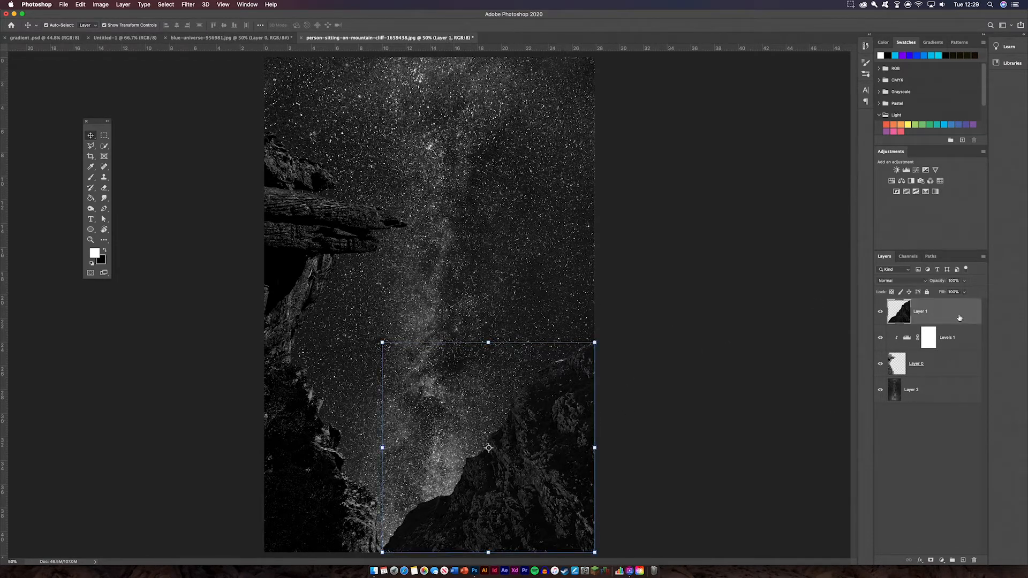
click(942, 560)
click(959, 438)
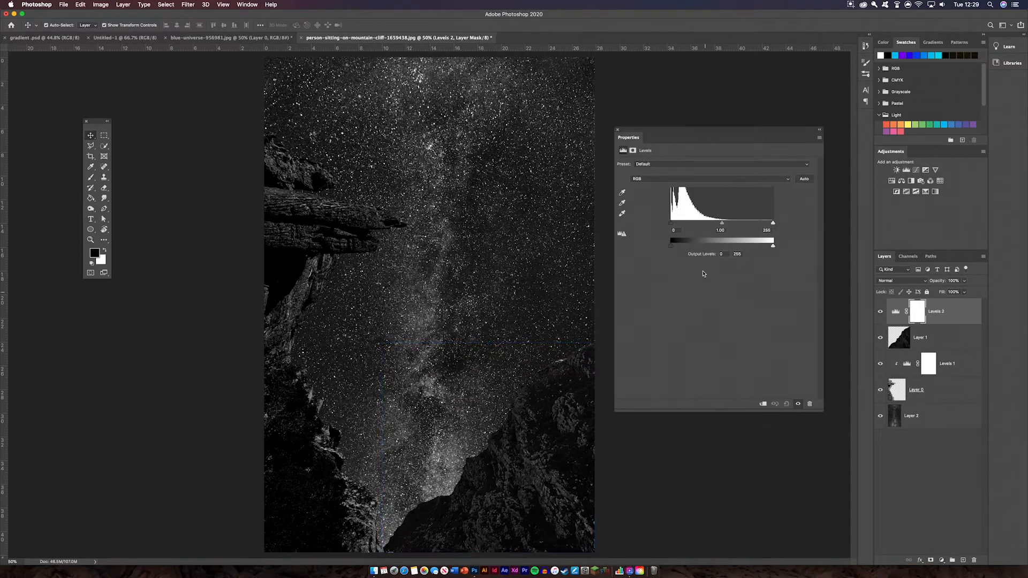
click(764, 405)
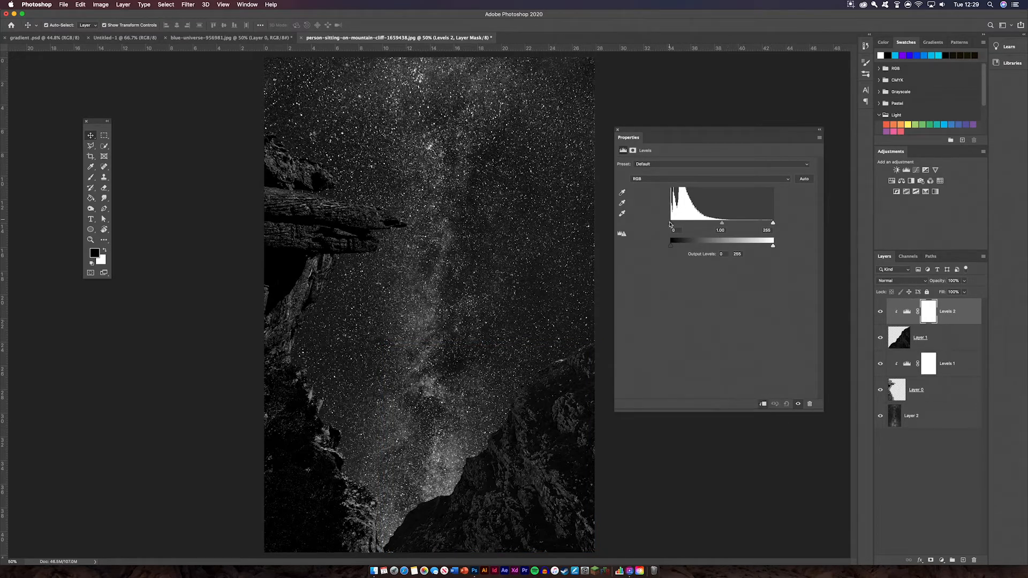
drag(671, 223, 674, 223)
drag(773, 223, 727, 223)
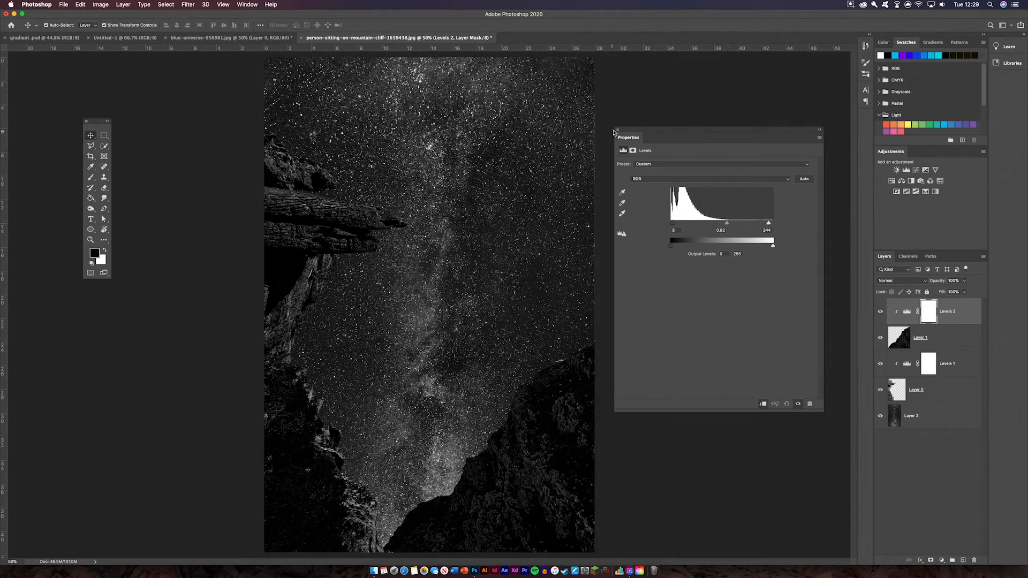
click(617, 130)
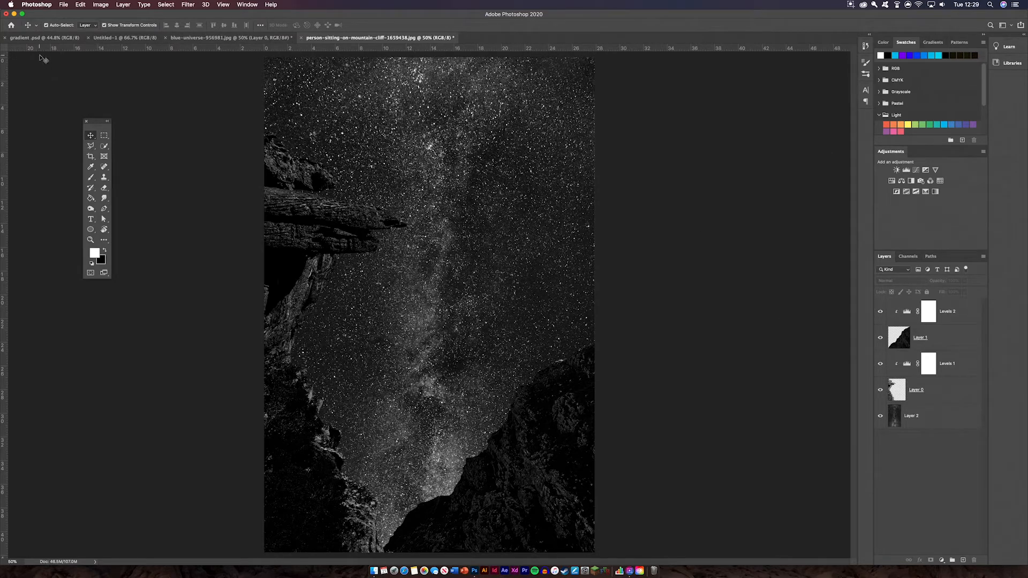
Check the reference poster in gradient.psd and add an empty layer clipped to the left-hand cliff in the mountain document.
click(34, 38)
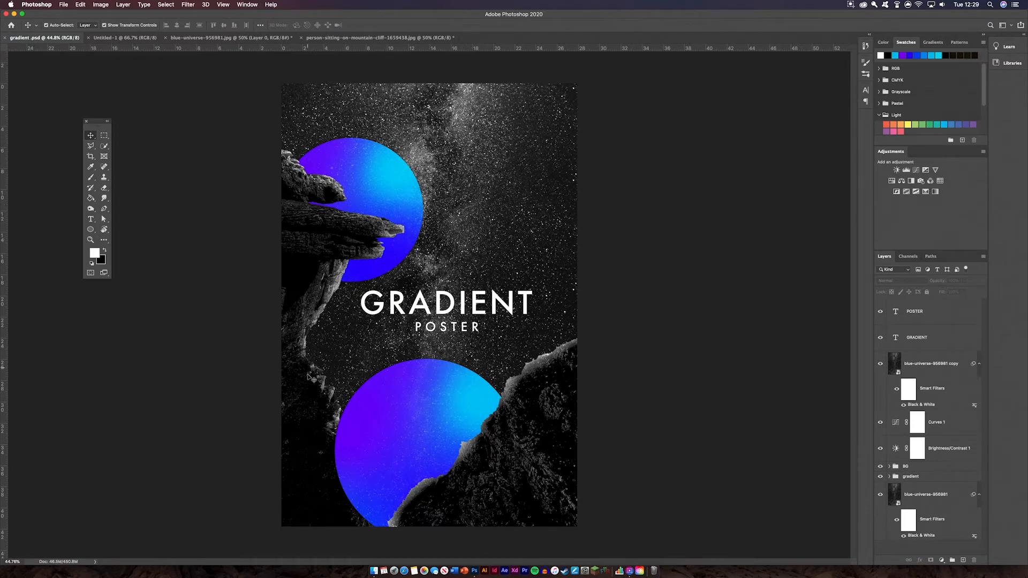
click(344, 40)
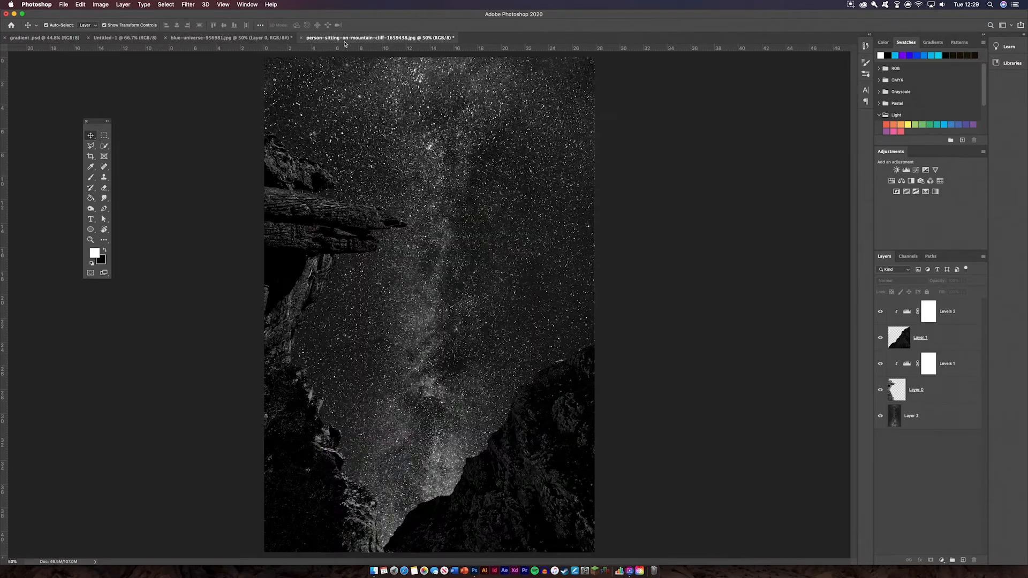
click(957, 398)
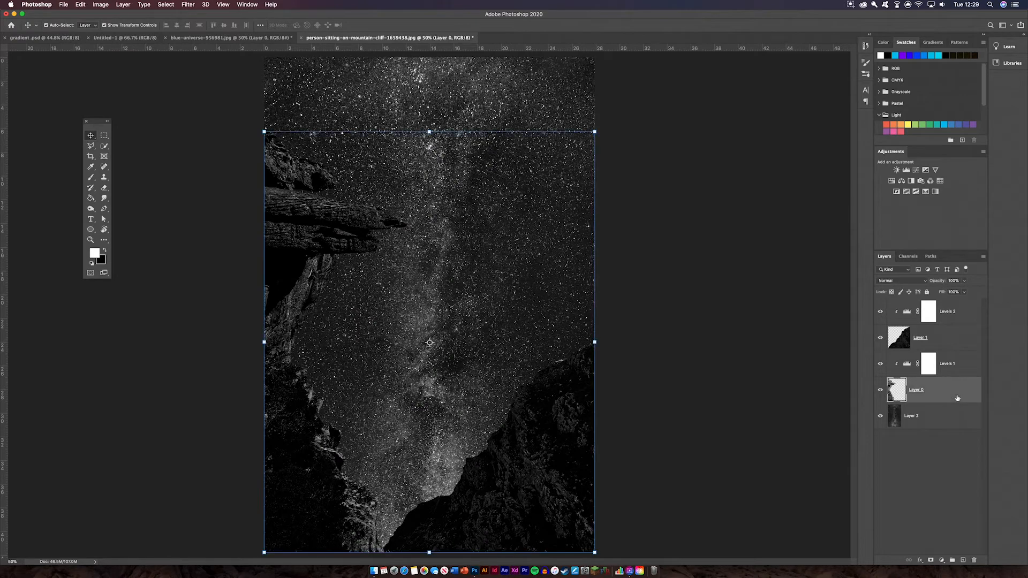
click(963, 561)
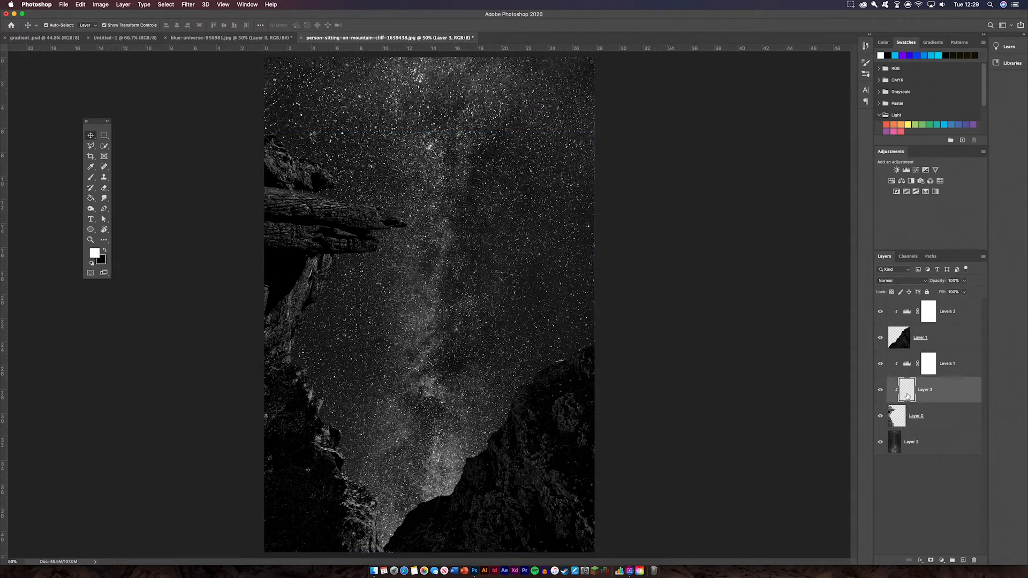
Paint white highlights along the left cliff's right-facing edges with a soft 0% hardness brush, undoing and repainting unsuitable strokes.
click(91, 177)
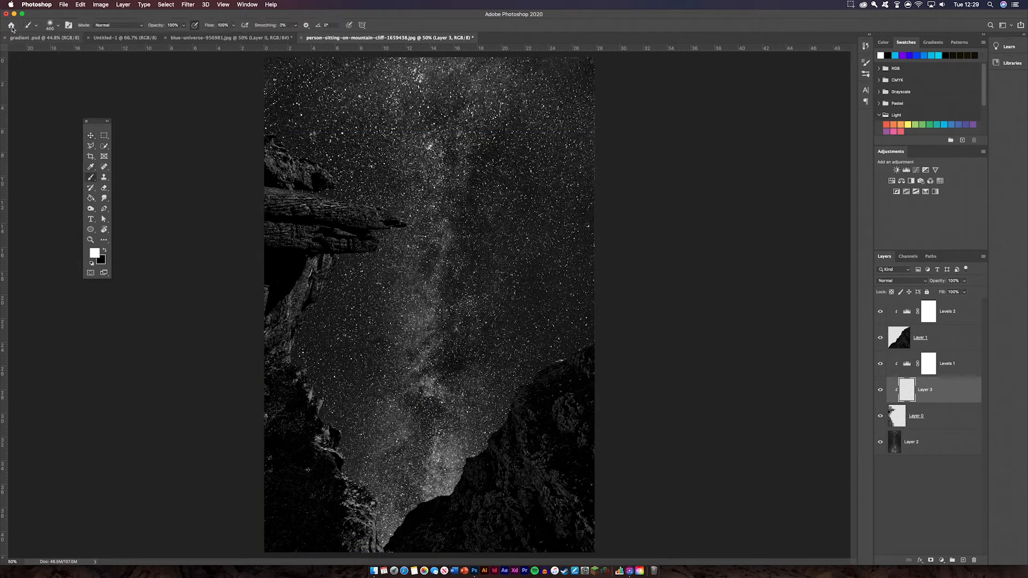
click(54, 28)
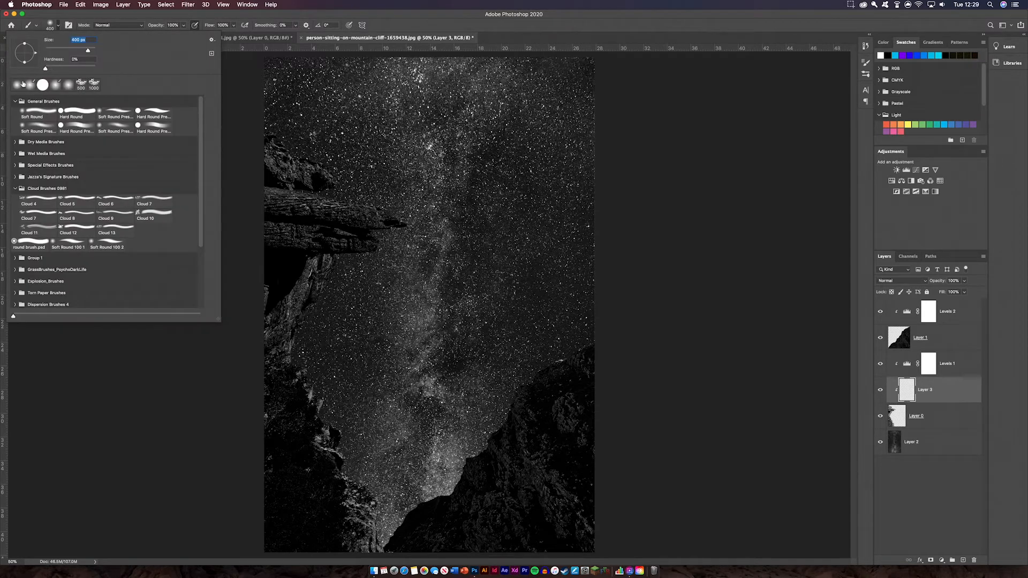
click(54, 27)
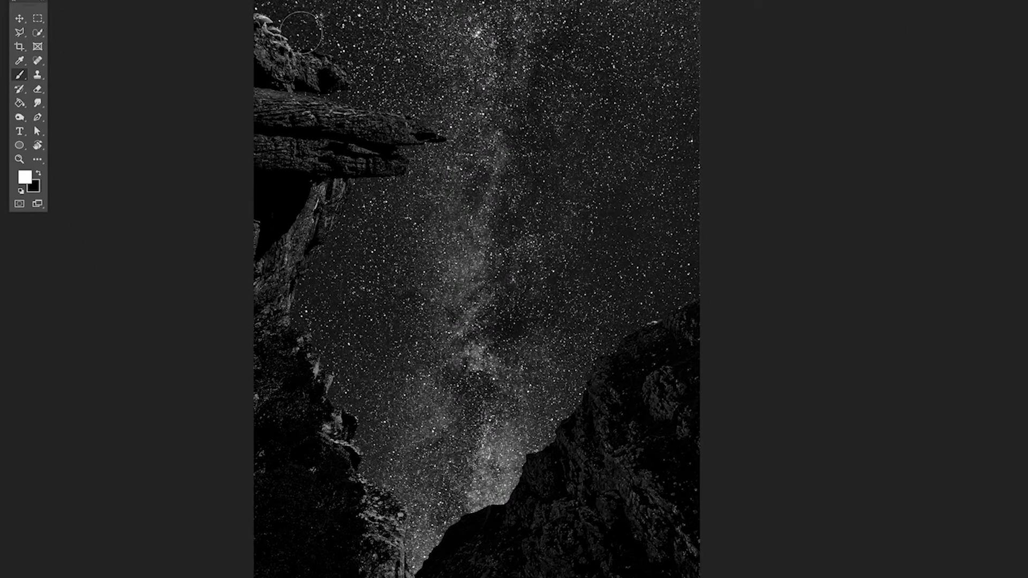
mouse_move(301, 32)
mouse_down()
mouse_move(372, 75)
mouse_move(353, 91)
mouse_move(428, 123)
mouse_up()
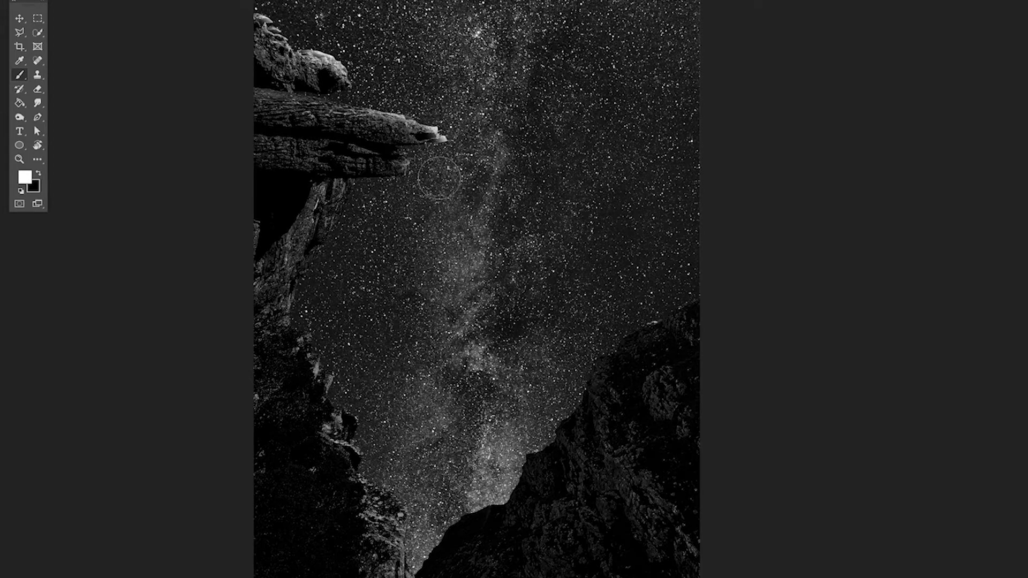
mouse_move(360, 196)
mouse_down()
mouse_move(348, 194)
mouse_move(399, 192)
mouse_move(377, 188)
mouse_move(362, 235)
mouse_up()
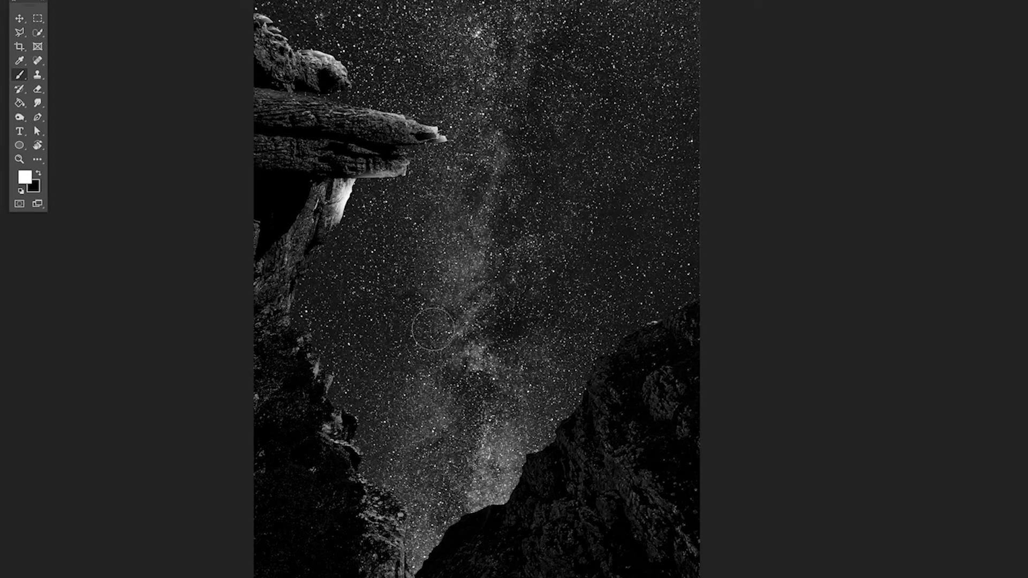
key(ctrl+z)
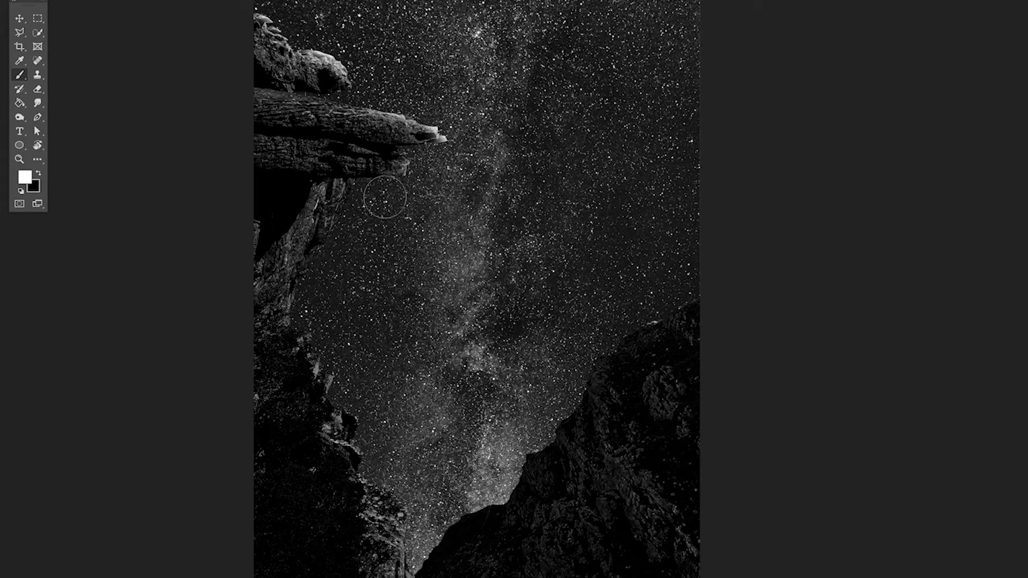
mouse_move(385, 197)
mouse_down()
mouse_move(361, 201)
mouse_move(358, 214)
mouse_move(385, 201)
mouse_move(374, 196)
mouse_move(369, 207)
mouse_move(381, 239)
mouse_move(348, 233)
mouse_move(318, 284)
mouse_move(316, 315)
mouse_move(329, 271)
mouse_move(318, 290)
mouse_move(334, 351)
mouse_move(431, 560)
mouse_up()
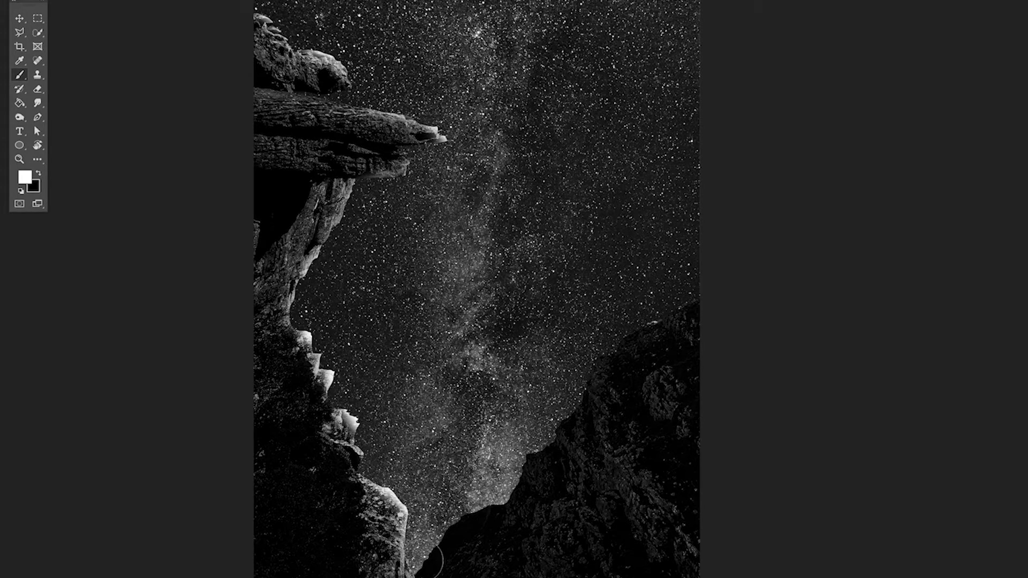
mouse_move(367, 174)
mouse_down()
mouse_move(413, 167)
mouse_move(418, 182)
mouse_move(455, 150)
mouse_move(454, 119)
mouse_up()
key(ctrl+z)
drag(364, 94, 354, 96)
drag(289, 32, 269, 21)
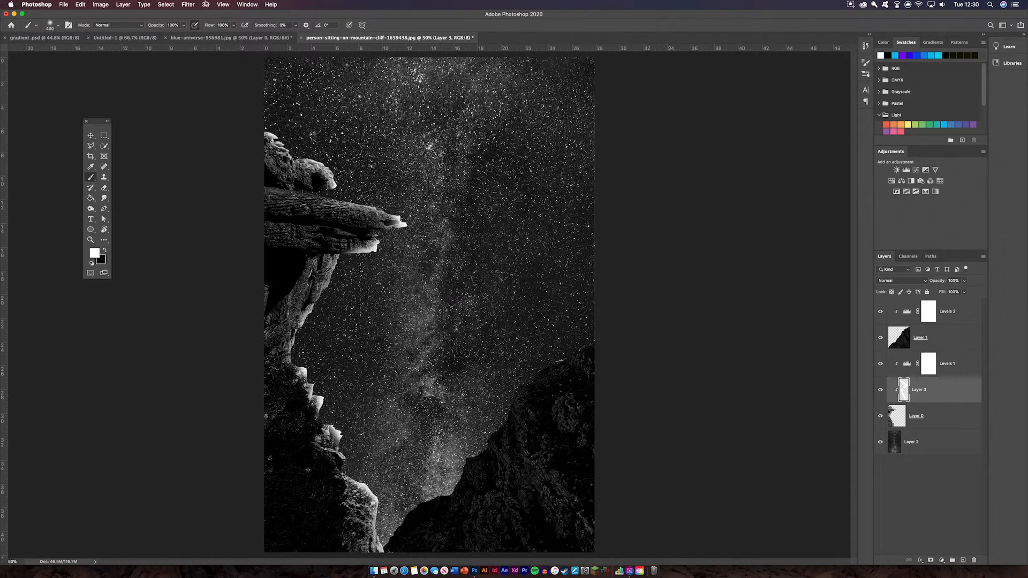
Apply a Gaussian Blur of 129.5 pixels to the left cliff's highlight layer, lower its opacity to 90%, and compare with it hidden.
click(188, 4)
mouse_move(253, 102)
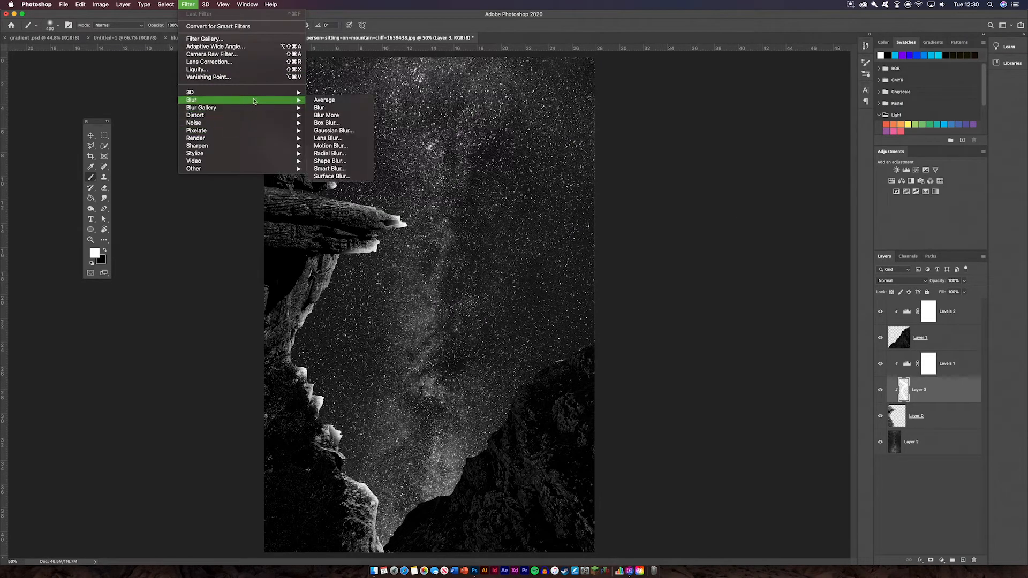
click(333, 130)
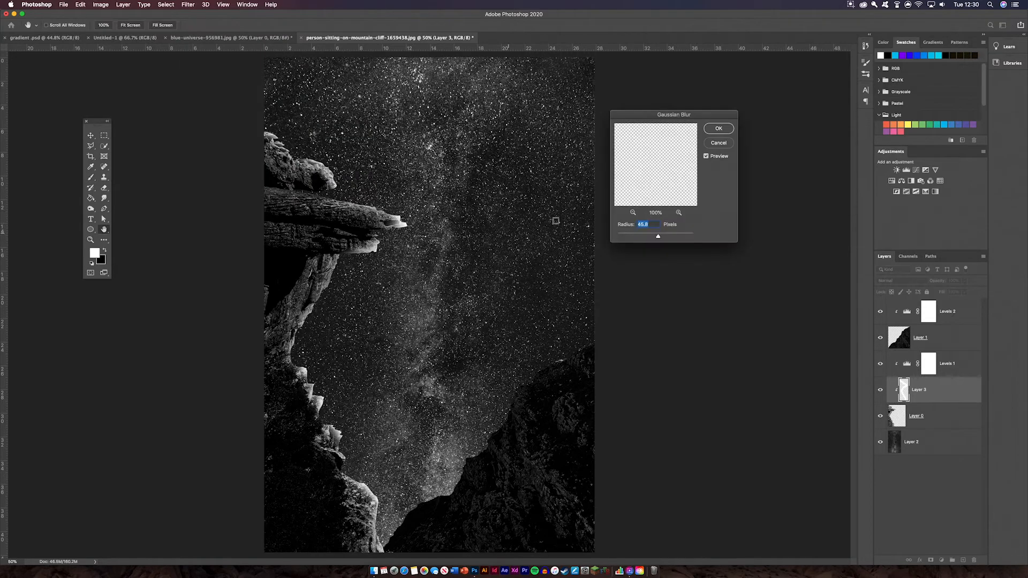
drag(658, 237, 671, 237)
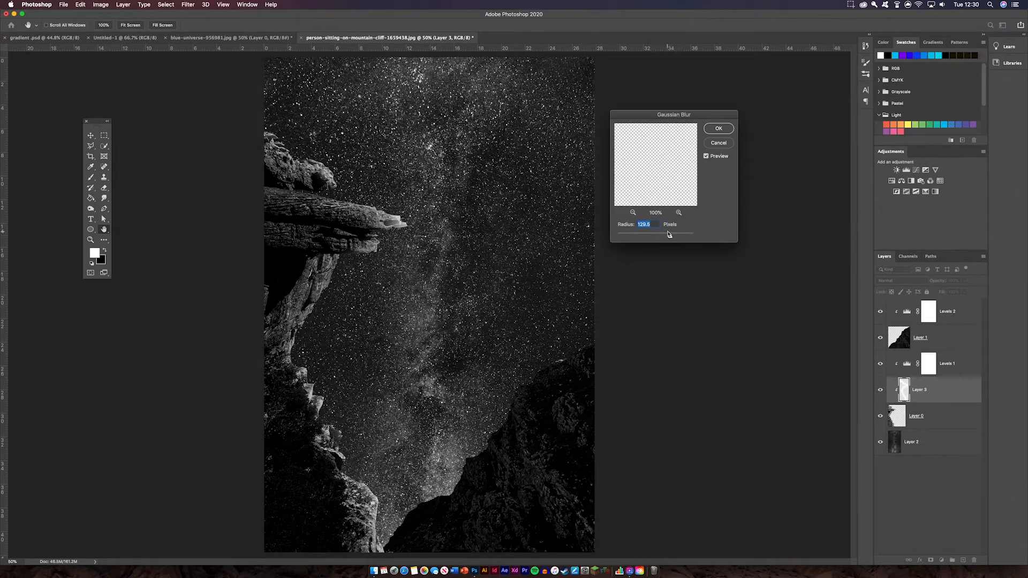
click(720, 128)
drag(941, 281, 937, 282)
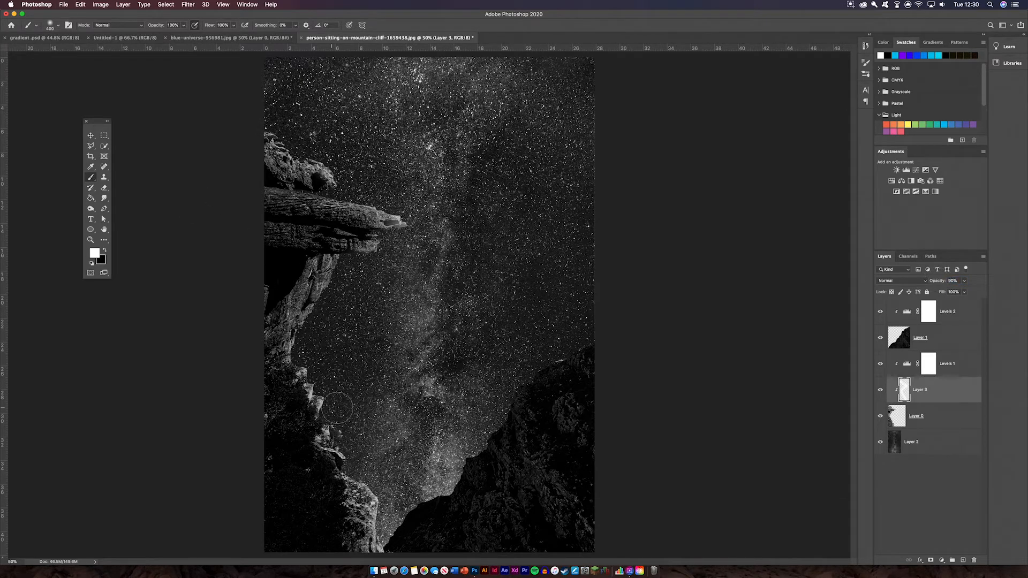
click(881, 391)
click(882, 392)
Add a layer clipped to the right-hand mountain and paint a soft white highlight along its whole ridge.
click(950, 340)
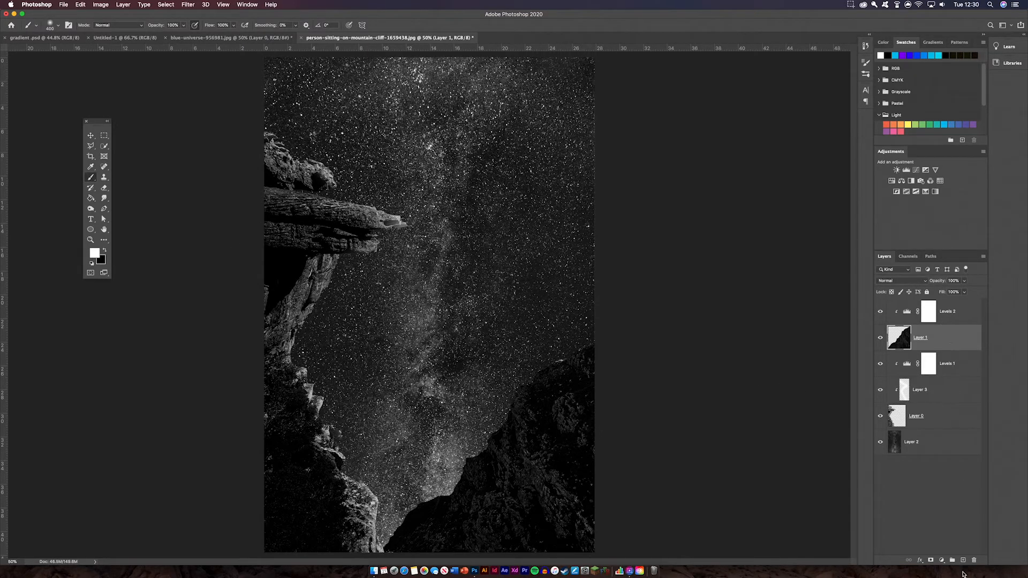
click(963, 560)
mouse_move(593, 338)
mouse_down()
mouse_move(514, 381)
mouse_move(460, 481)
mouse_move(423, 506)
mouse_move(386, 557)
mouse_up()
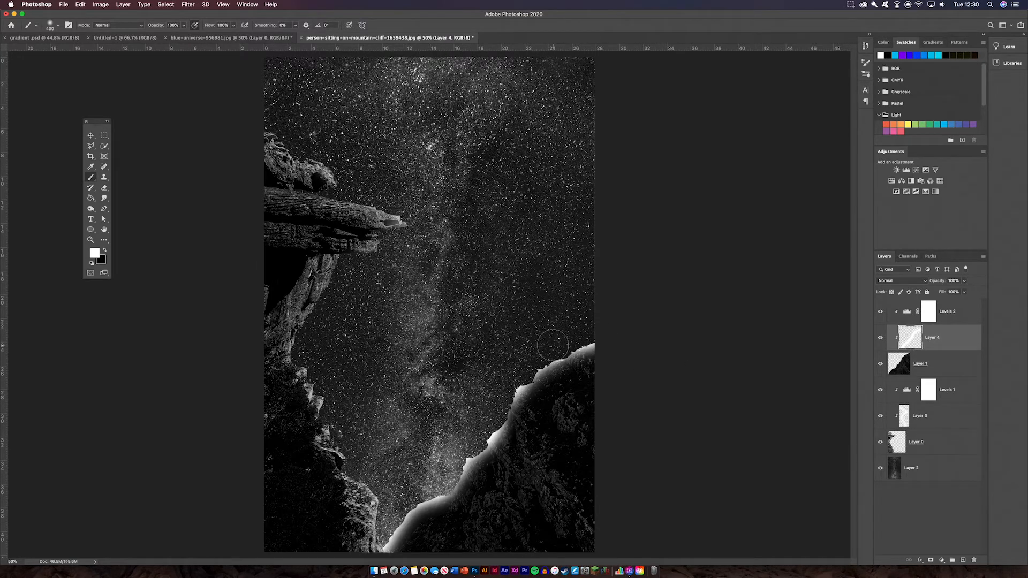
Repeat the last Gaussian Blur on the right-hand mountain's highlight layer and lower its opacity to 73%.
click(189, 5)
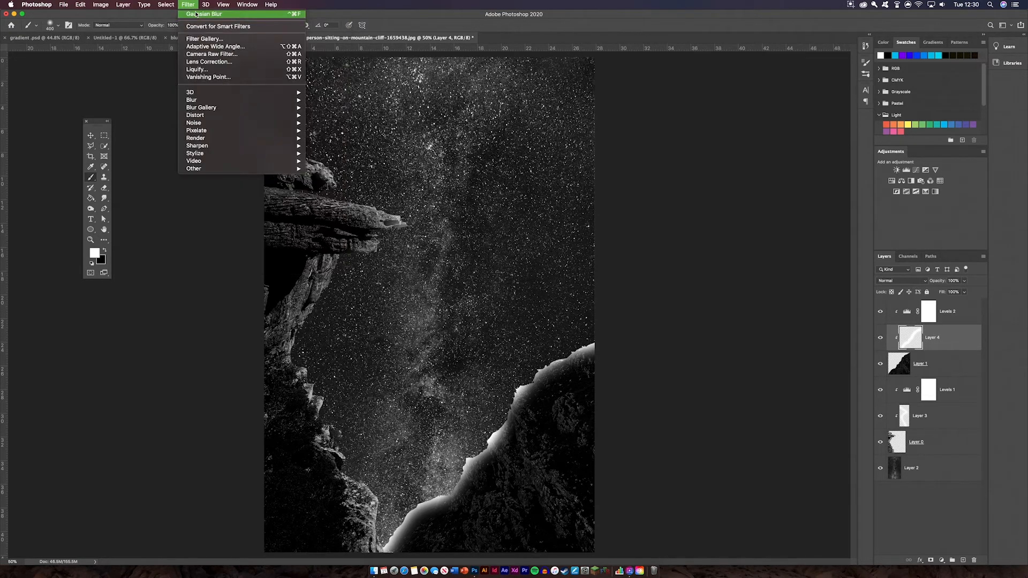
click(196, 14)
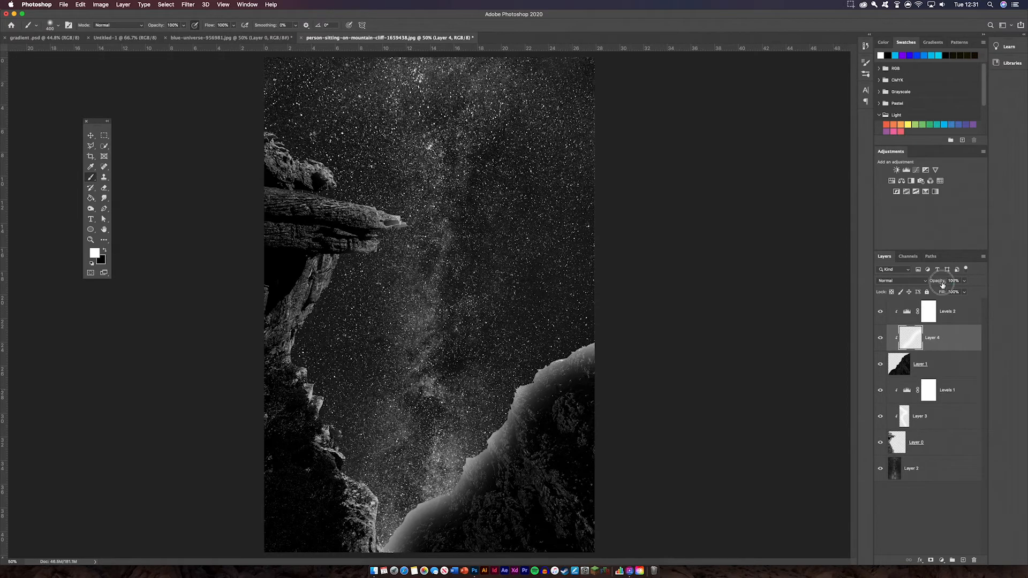
mouse_move(942, 285)
mouse_down()
mouse_move(952, 283)
mouse_move(928, 284)
mouse_up()
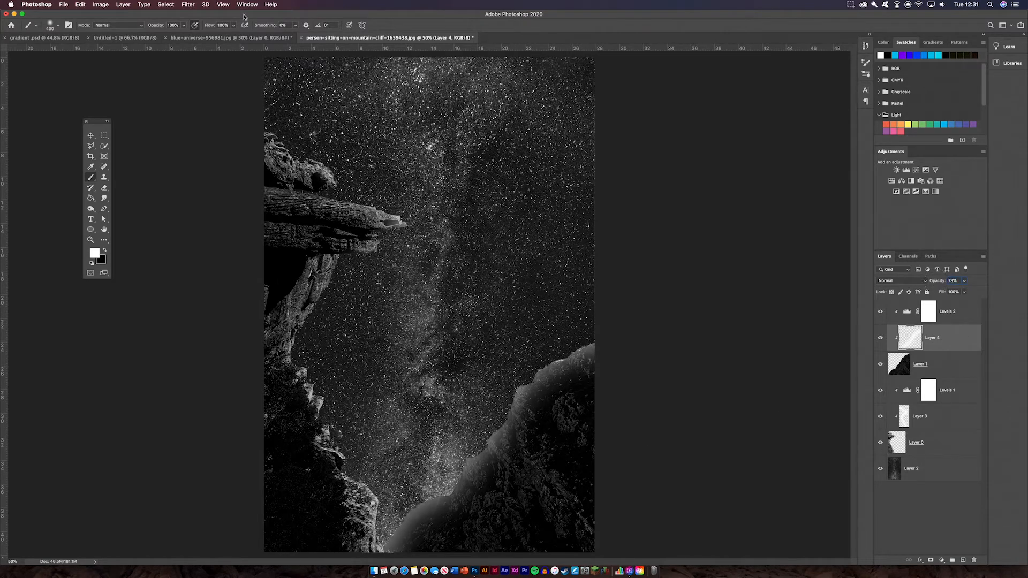
Apply another Gaussian Blur to the right-hand mountain's highlight layer with a radius of 9.9 pixels.
click(196, 5)
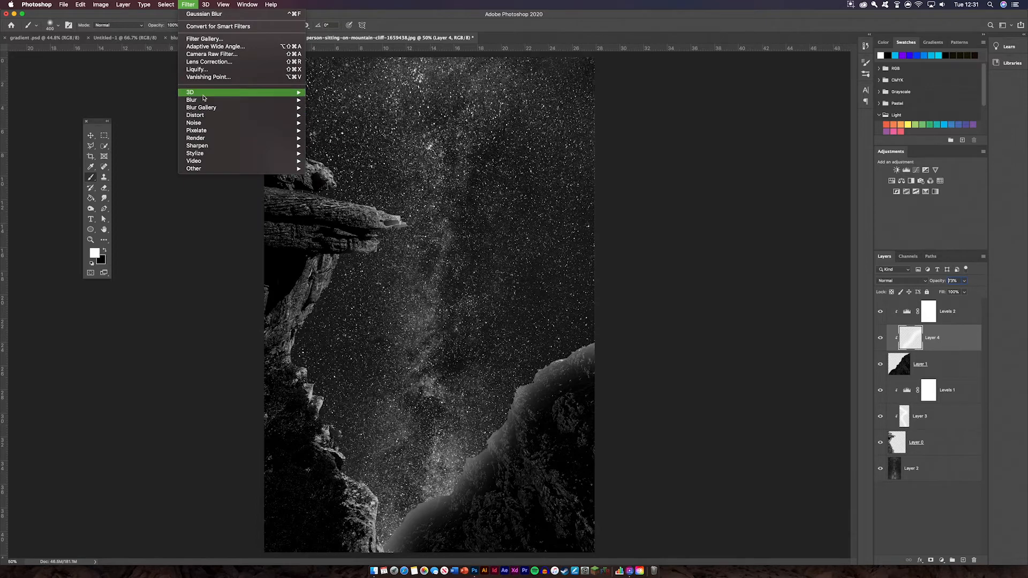
mouse_move(241, 100)
click(326, 130)
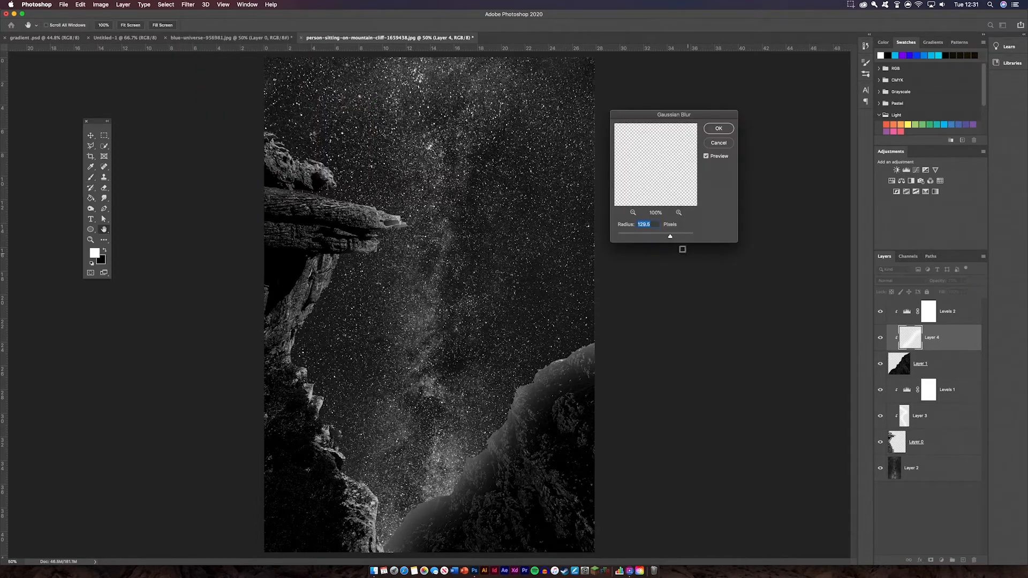
drag(669, 236, 648, 237)
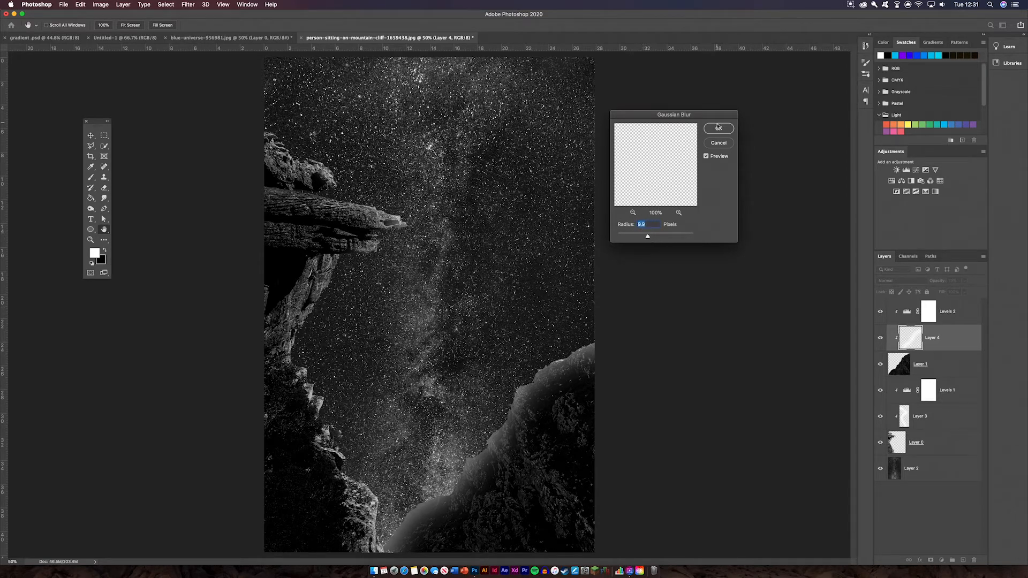
click(719, 129)
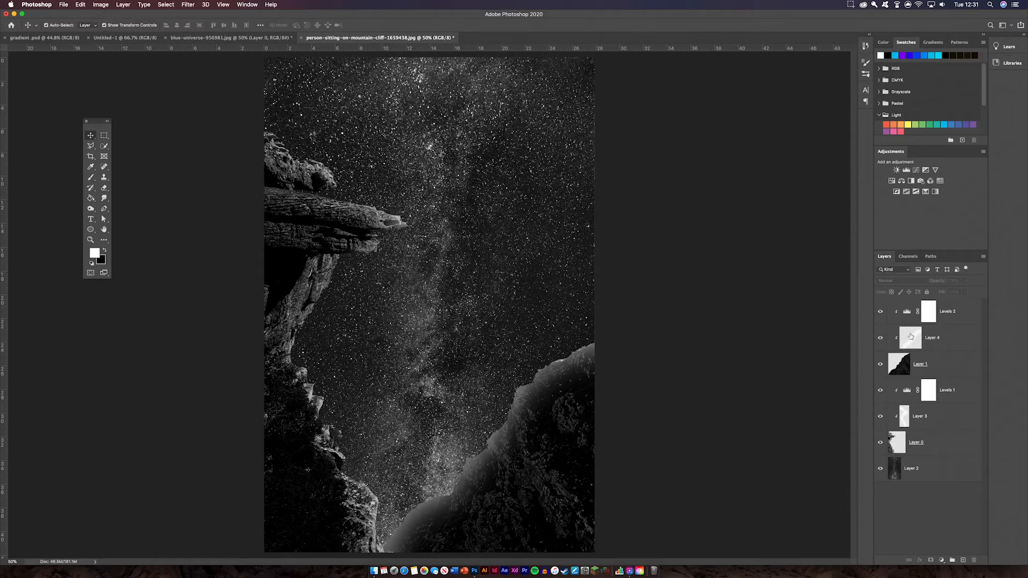
Duplicate the starfield layer and group the copy with all layers above it as BG, leaving the original starfield outside.
click(949, 318)
click(951, 478)
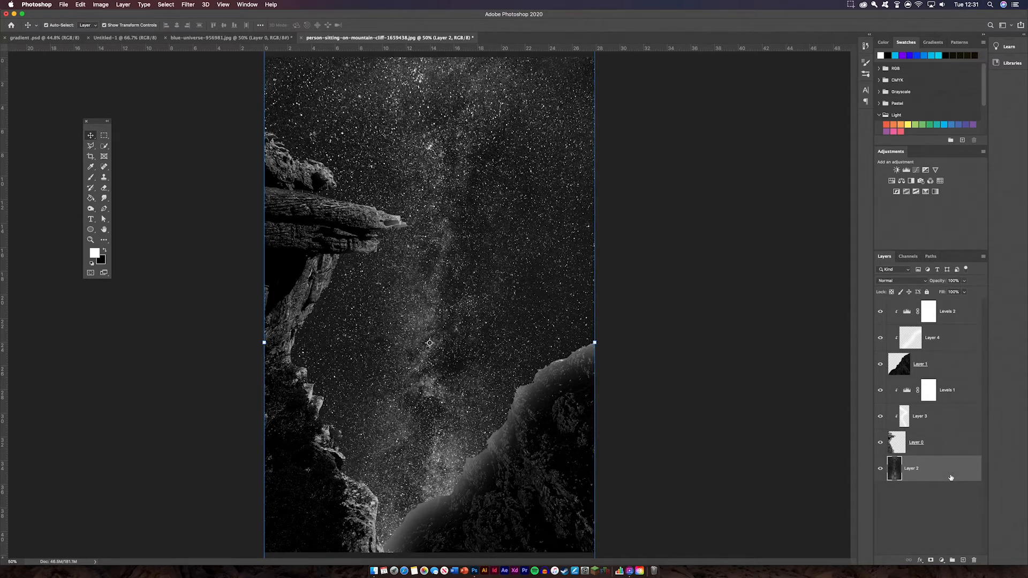
key(super+j)
shift+click(968, 312)
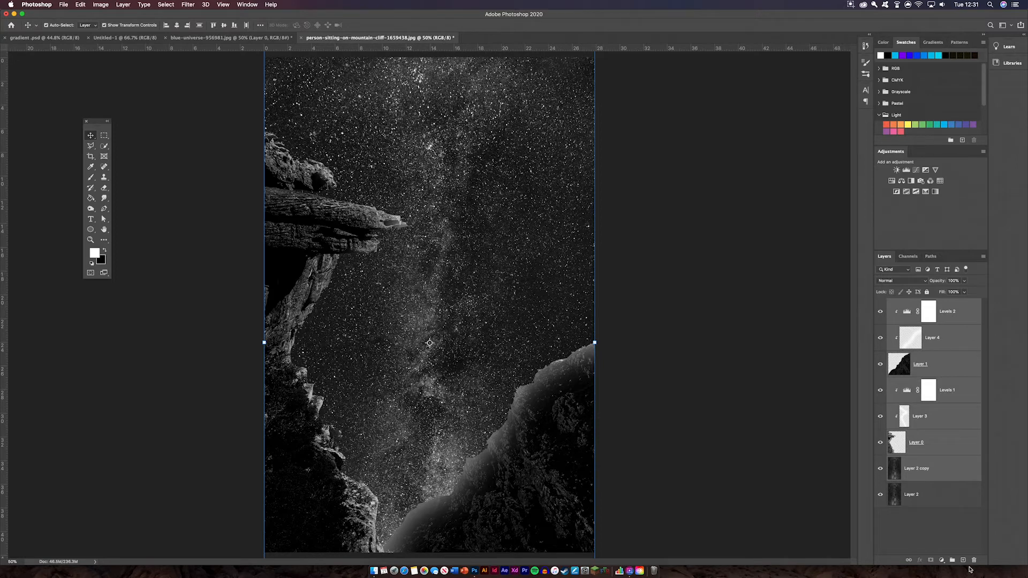
click(952, 560)
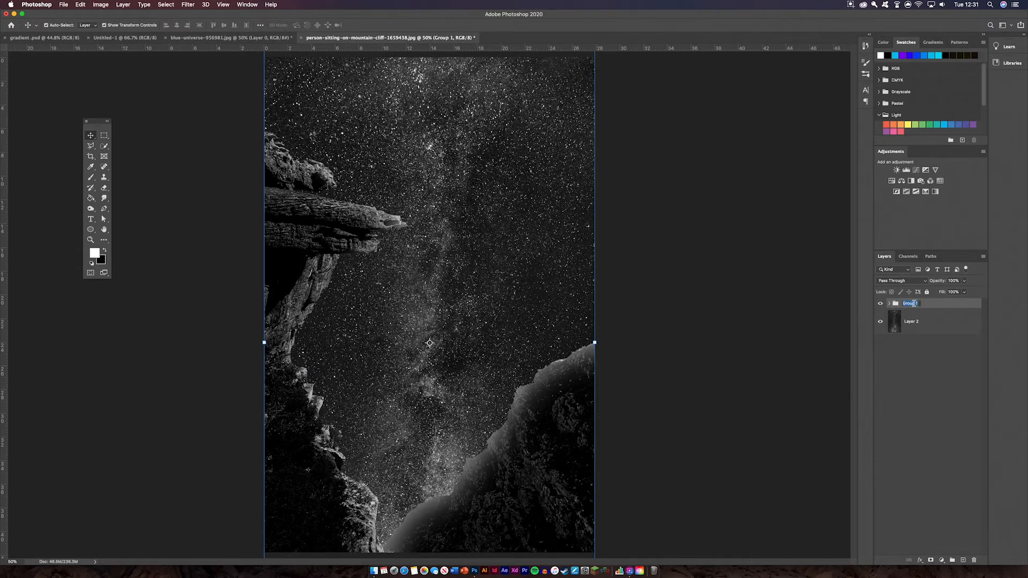
text(BG)
click(947, 371)
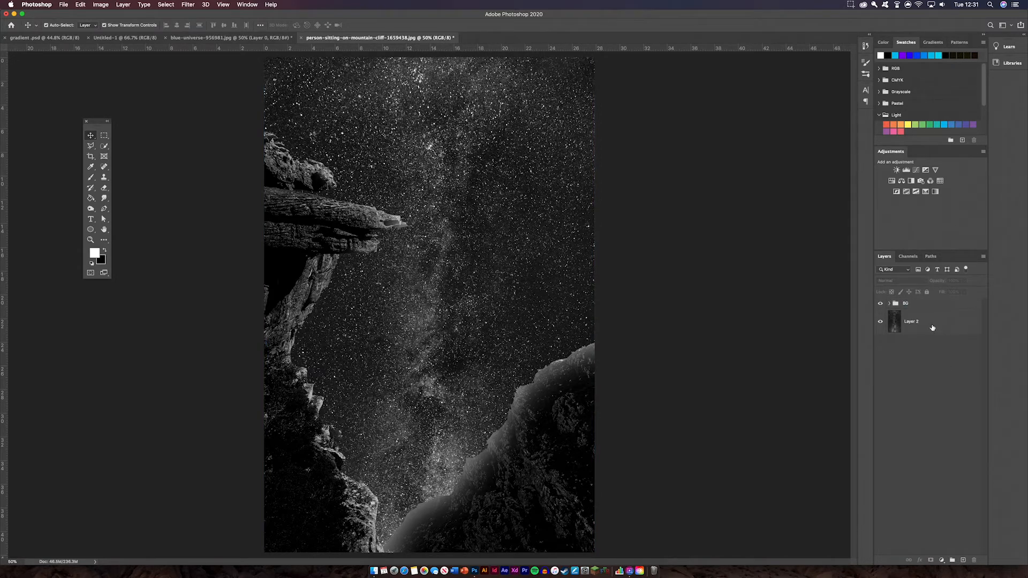
Draw a circle about 1816 px in diameter around the tip of the left cliff's ledge.
click(933, 328)
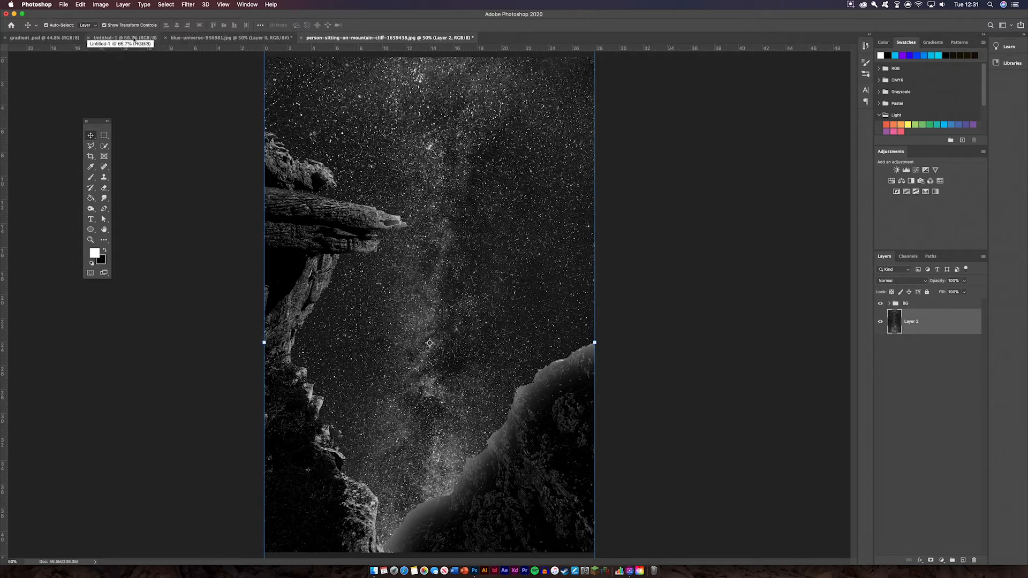
click(91, 230)
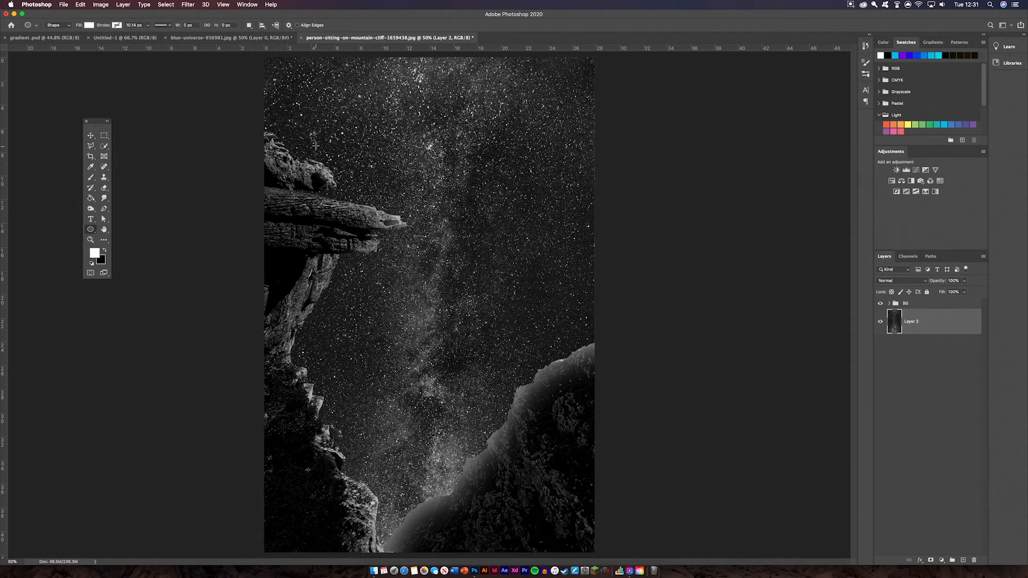
drag(316, 145, 489, 344)
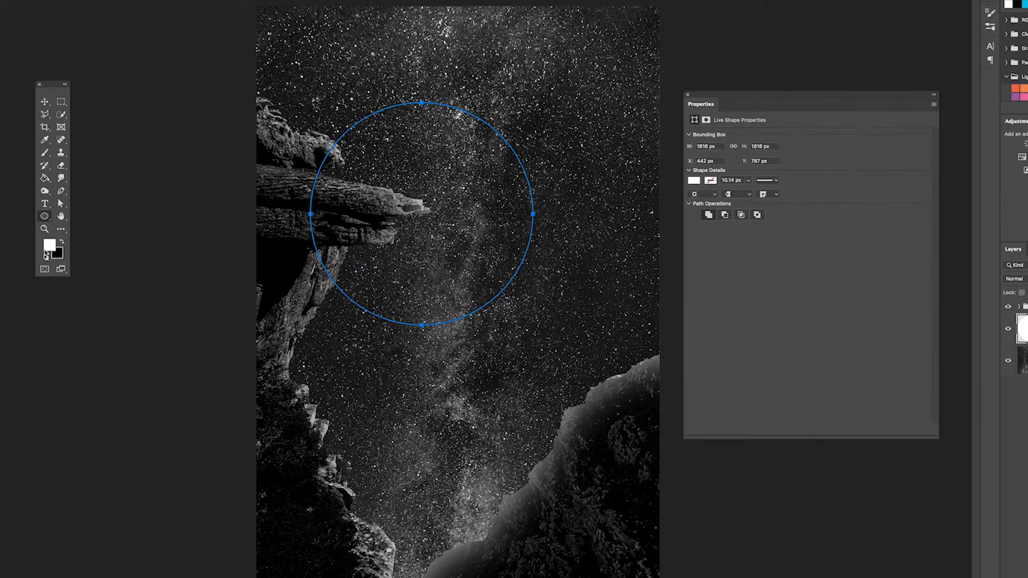
Fill the circle with black and place its layer above the BG group.
click(709, 182)
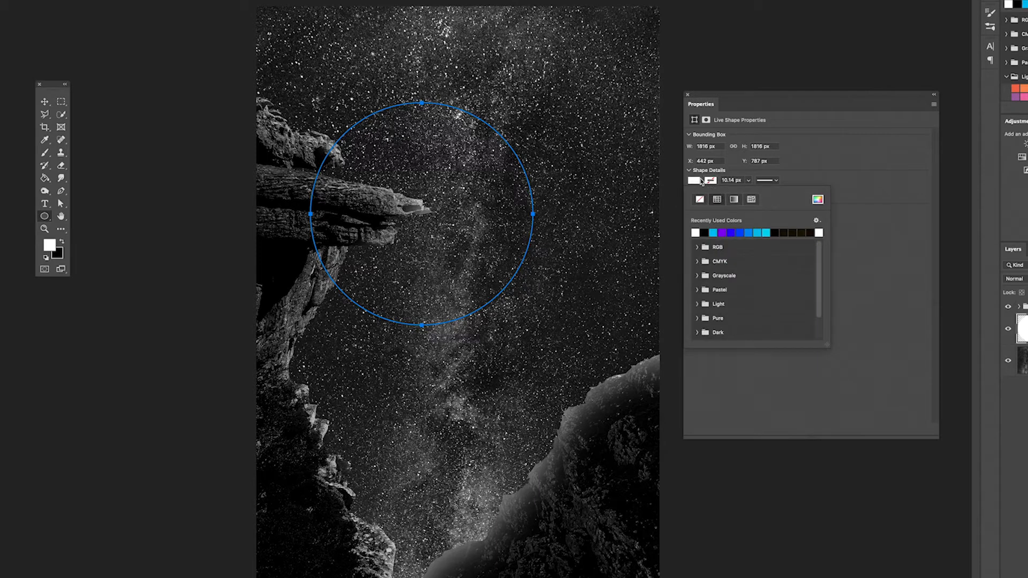
click(703, 233)
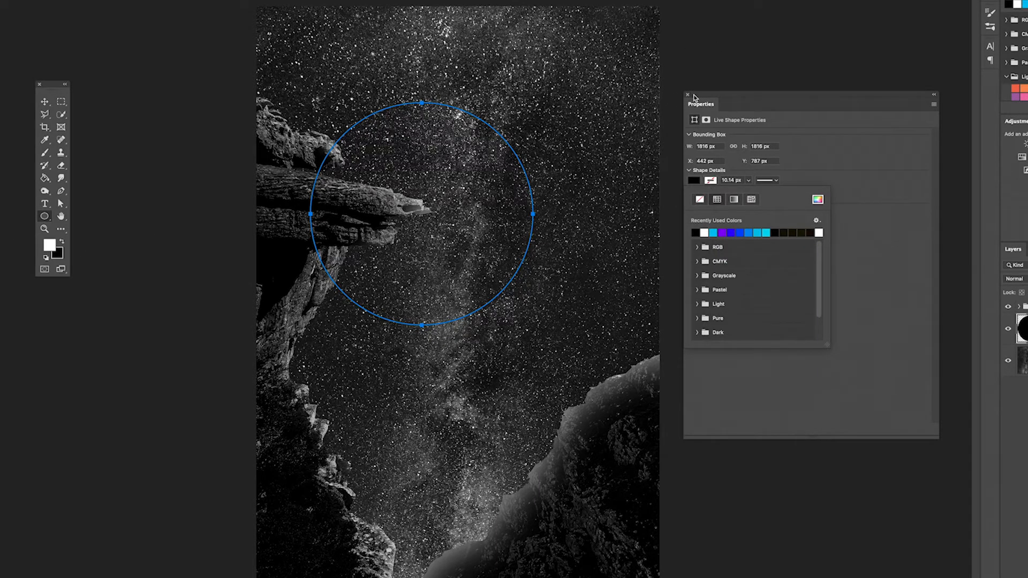
click(688, 95)
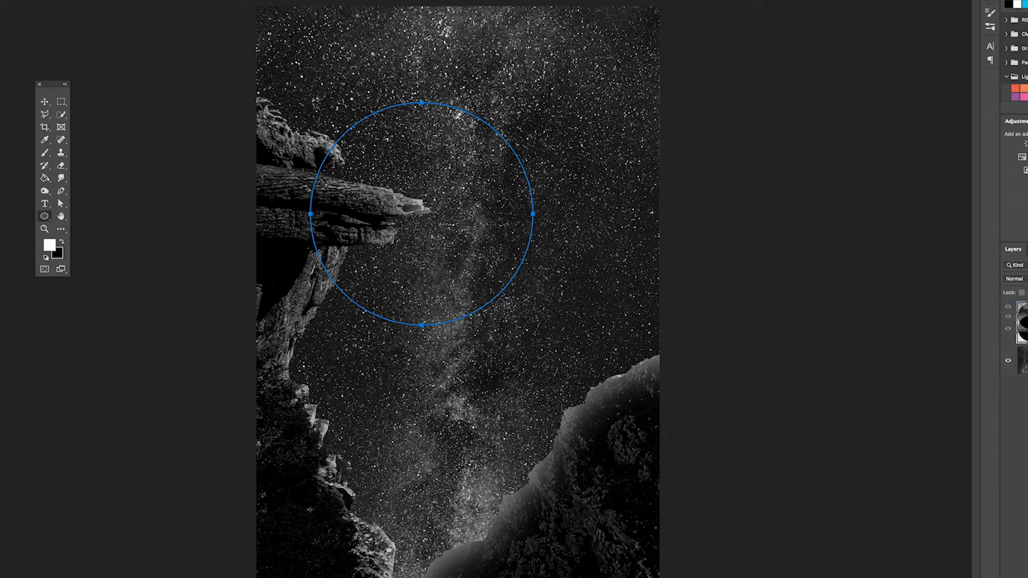
key(v)
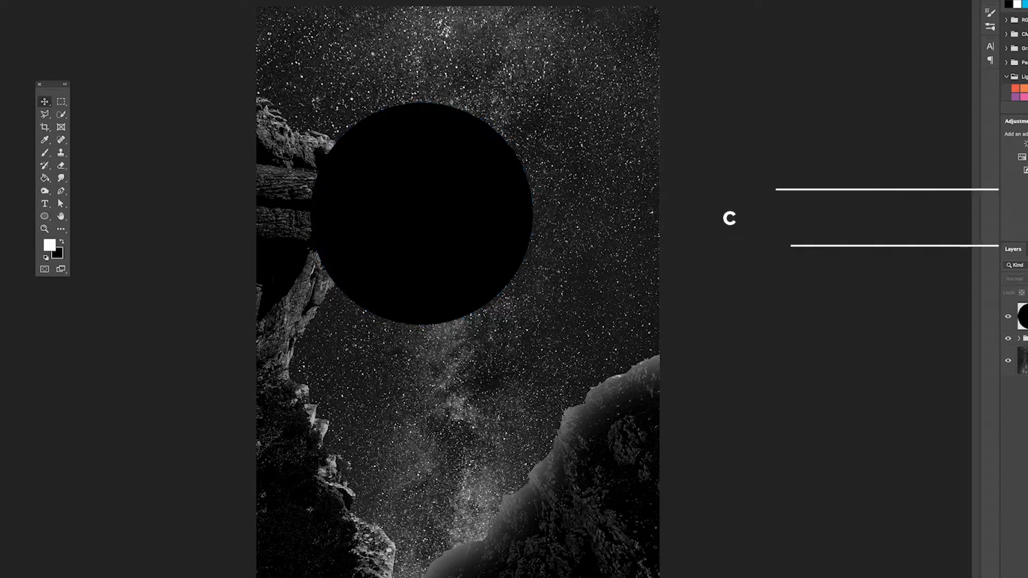
Add a new layer above the circle and paint soft lime green (78f200) over the circle's upper left with a large brush.
key(super+alt+shift+n)
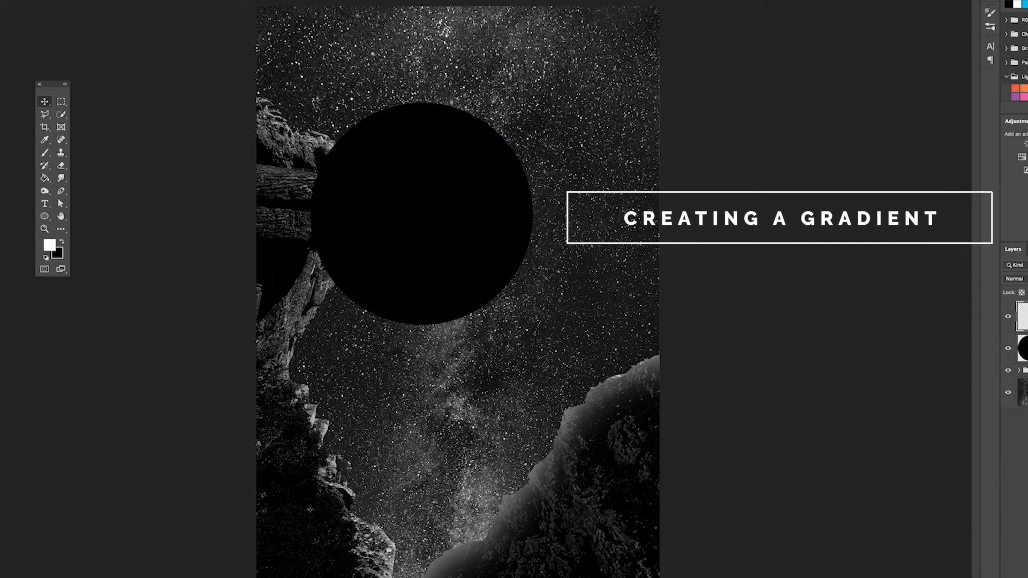
click(45, 153)
click(49, 245)
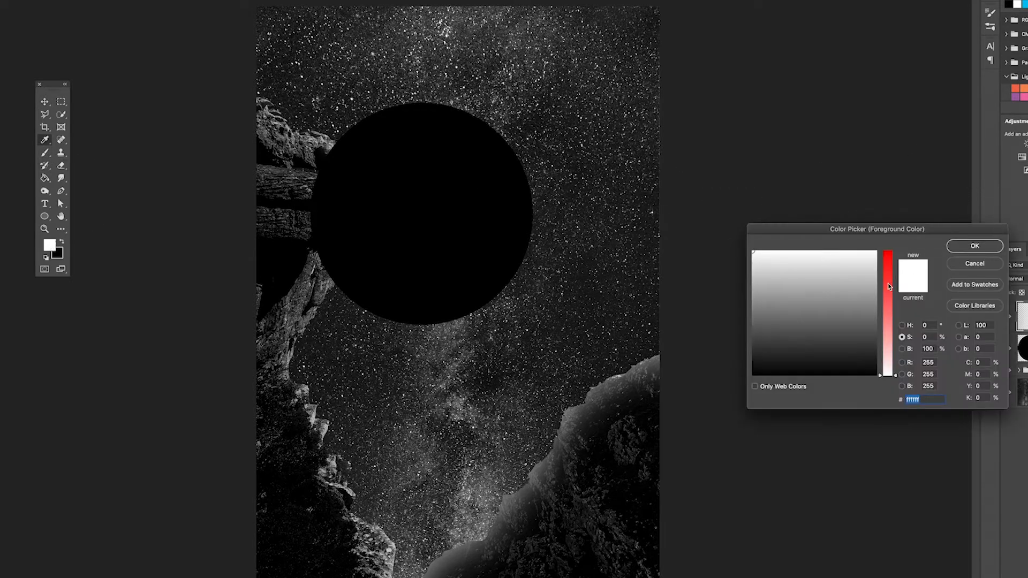
drag(889, 286, 889, 250)
drag(782, 255, 783, 257)
click(976, 246)
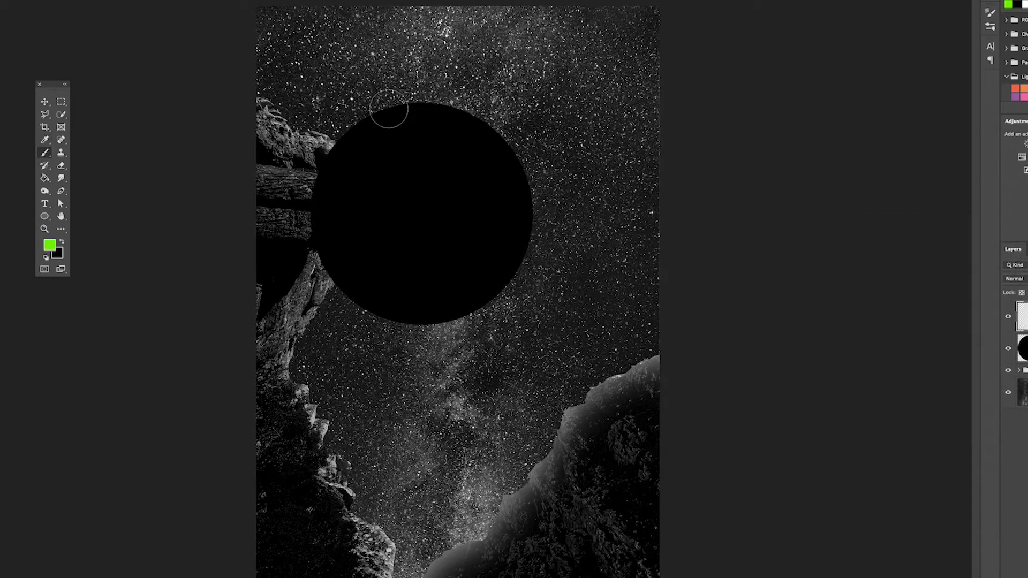
mouse_move(391, 115)
mouse_down()
mouse_move(439, 134)
mouse_move(407, 123)
mouse_up()
Change the brush colour to a purer green and paint softly over the circle's upper right.
click(49, 244)
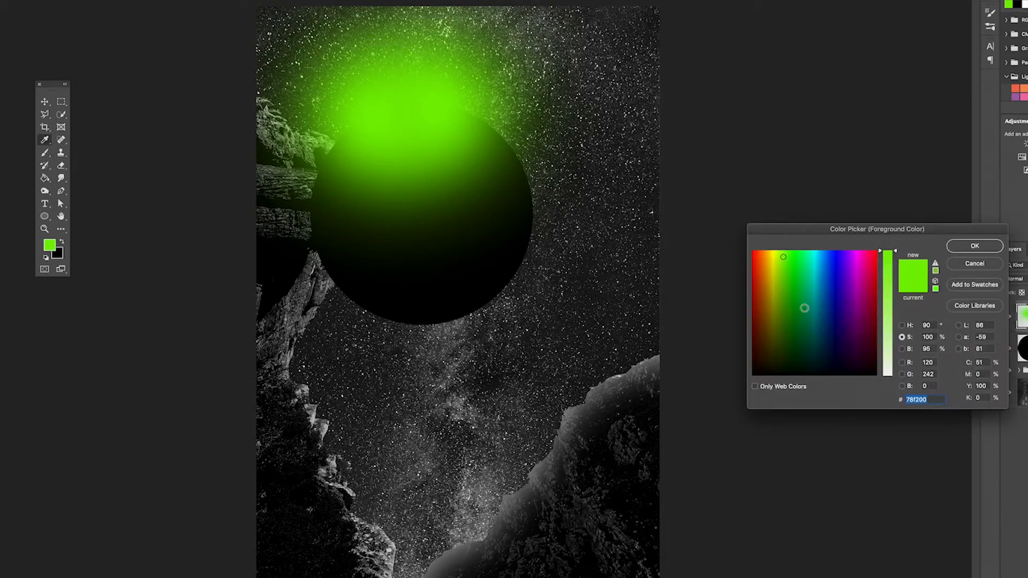
click(798, 259)
click(975, 246)
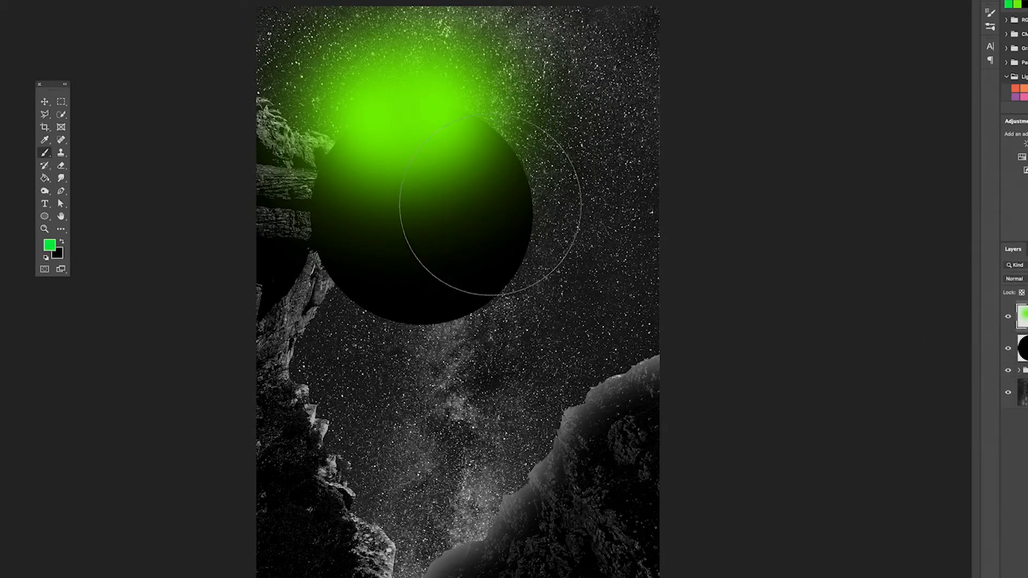
mouse_move(490, 207)
mouse_down()
mouse_move(499, 177)
mouse_move(479, 136)
mouse_move(538, 161)
mouse_up()
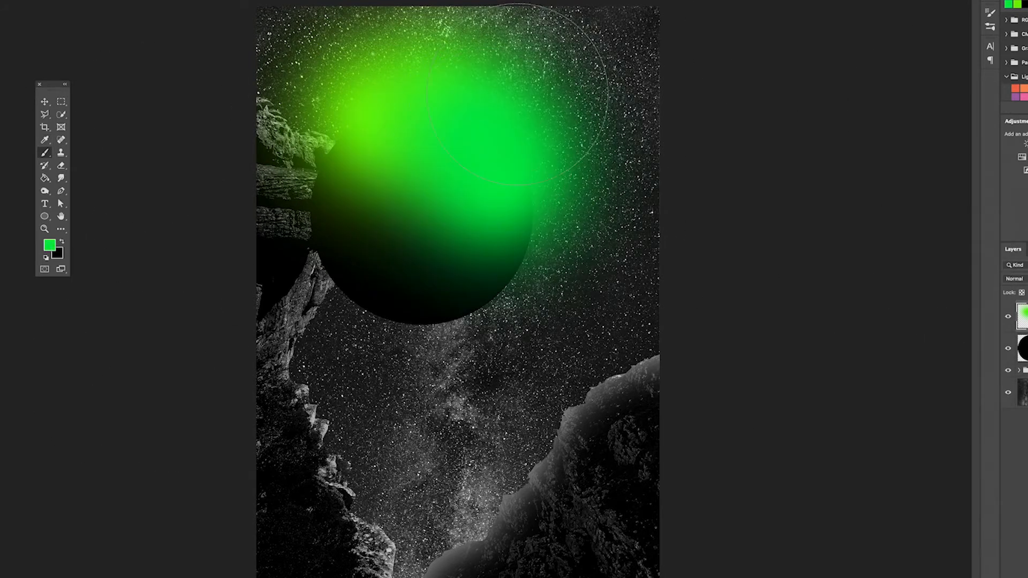
Change the brush colour to teal (00d5af) and paint softly over the circle's lower right.
click(49, 245)
mouse_move(803, 263)
mouse_down()
mouse_move(799, 253)
mouse_move(811, 270)
mouse_up()
click(975, 246)
click(484, 276)
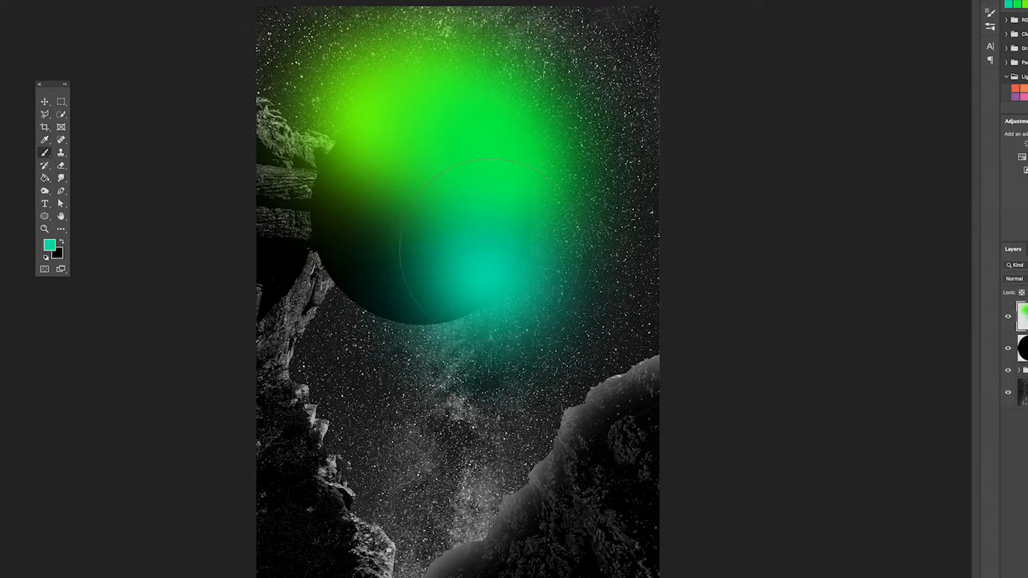
drag(499, 234, 455, 262)
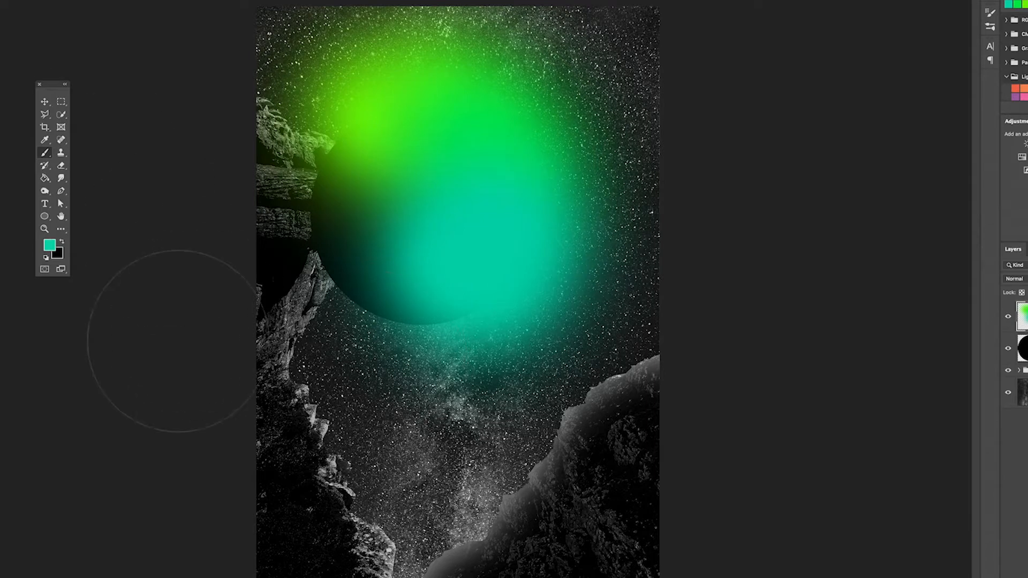
Change the brush colour to yellow (d4d100) and paint softly over the circle's lower left.
click(49, 245)
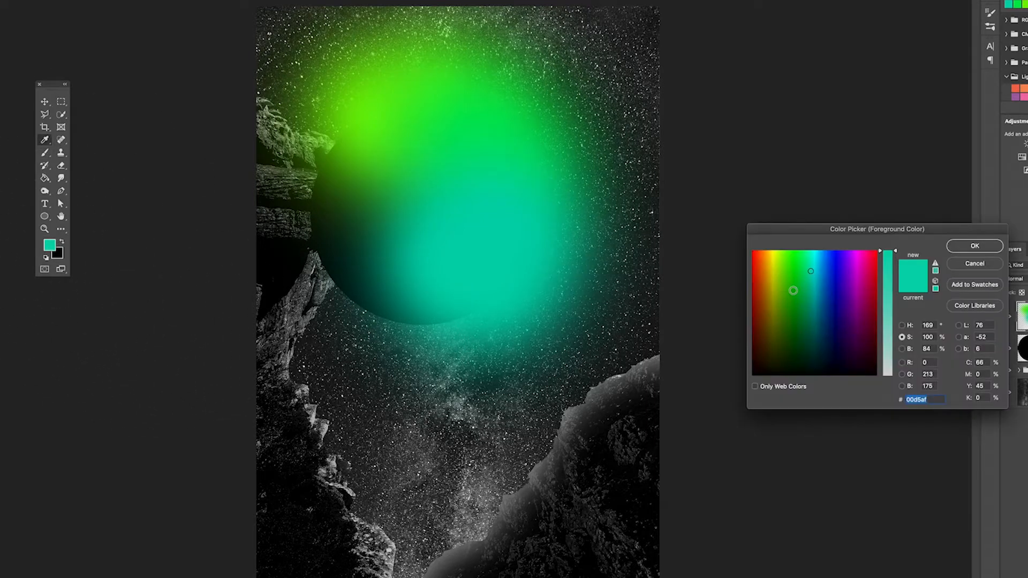
drag(791, 282, 772, 271)
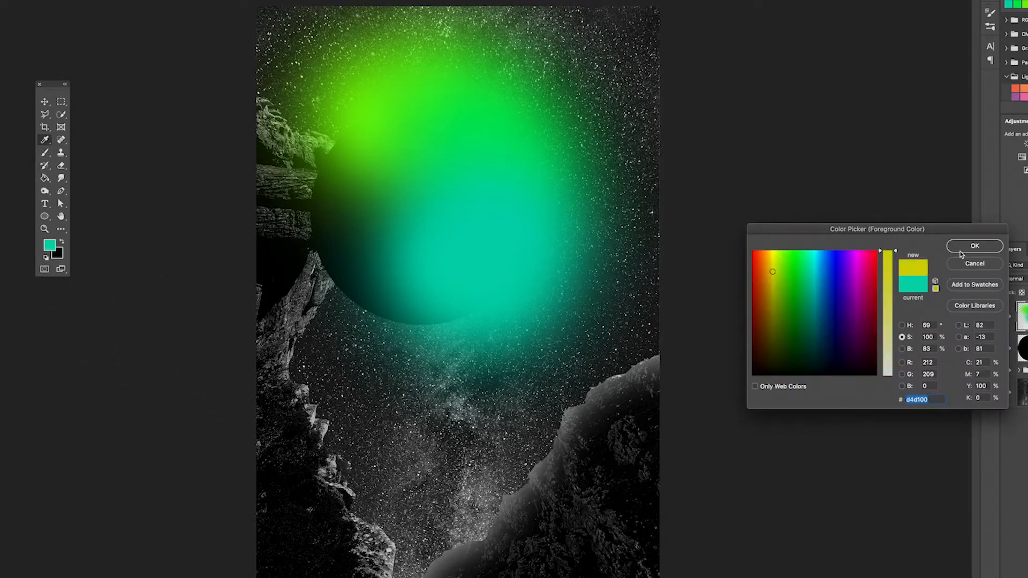
click(975, 246)
key(b)
drag(399, 316, 370, 278)
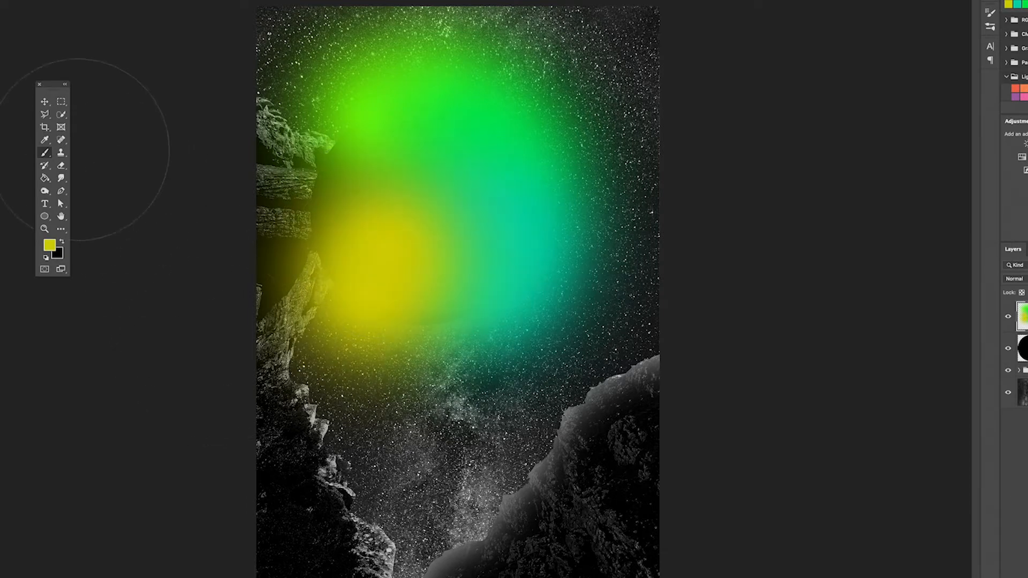
Change the brush colour to orange and dab it beyond the circle's left edge and over its centre.
click(50, 245)
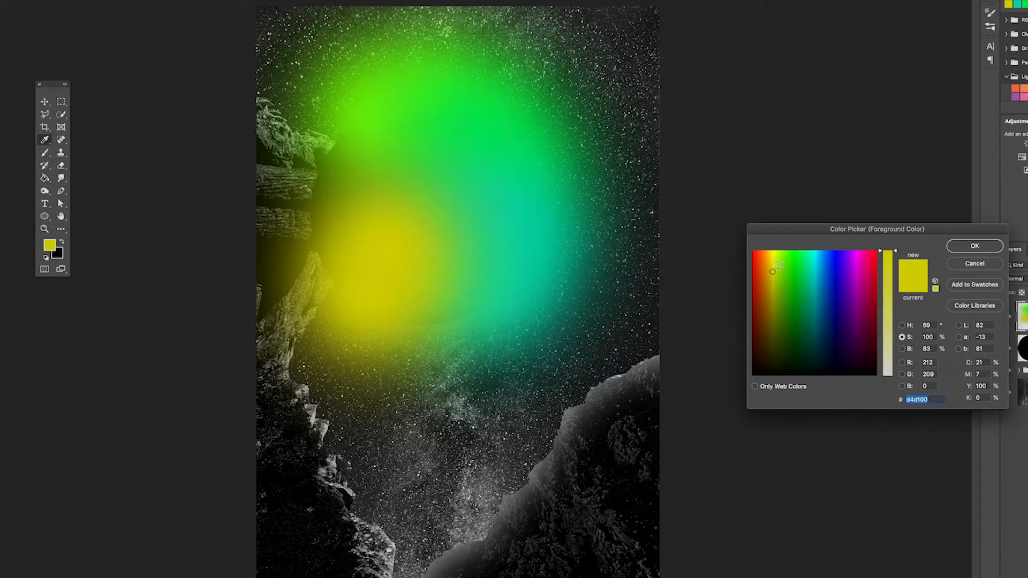
drag(777, 263, 763, 254)
click(974, 248)
click(300, 169)
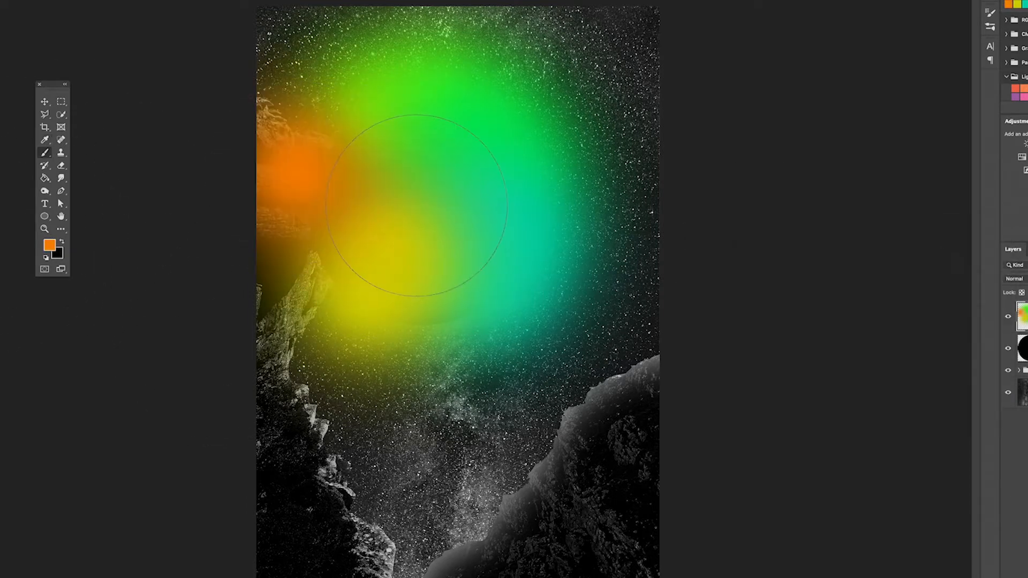
click(417, 205)
Clip the painted colour layer to the circle and shift it down and left within the circle.
click(47, 102)
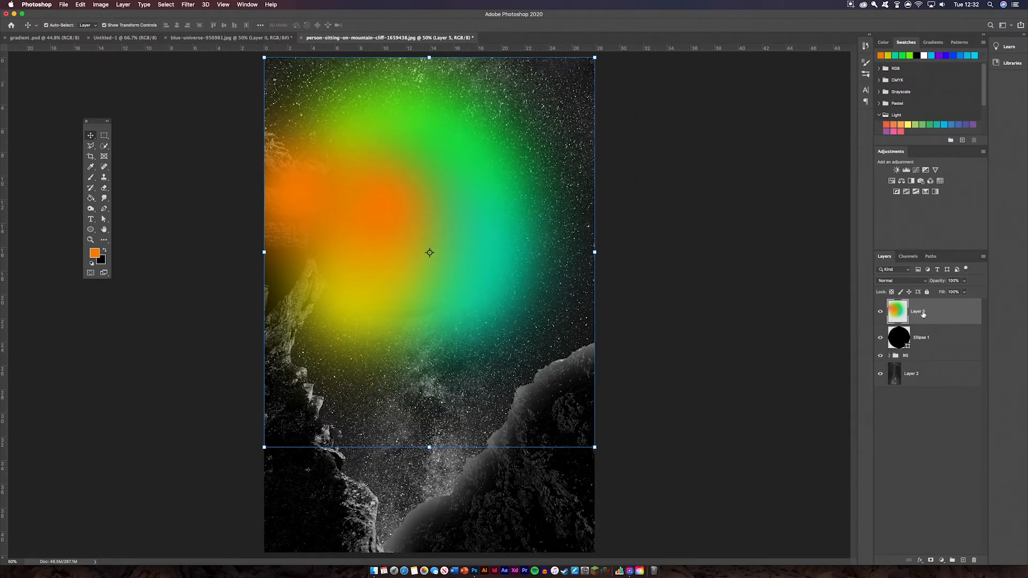
right_click(938, 315)
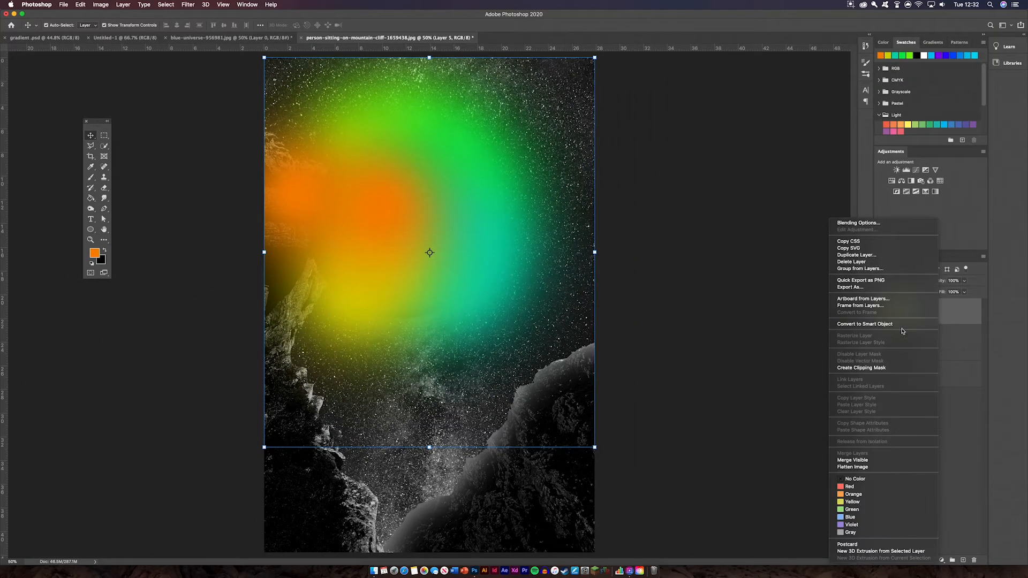
click(884, 367)
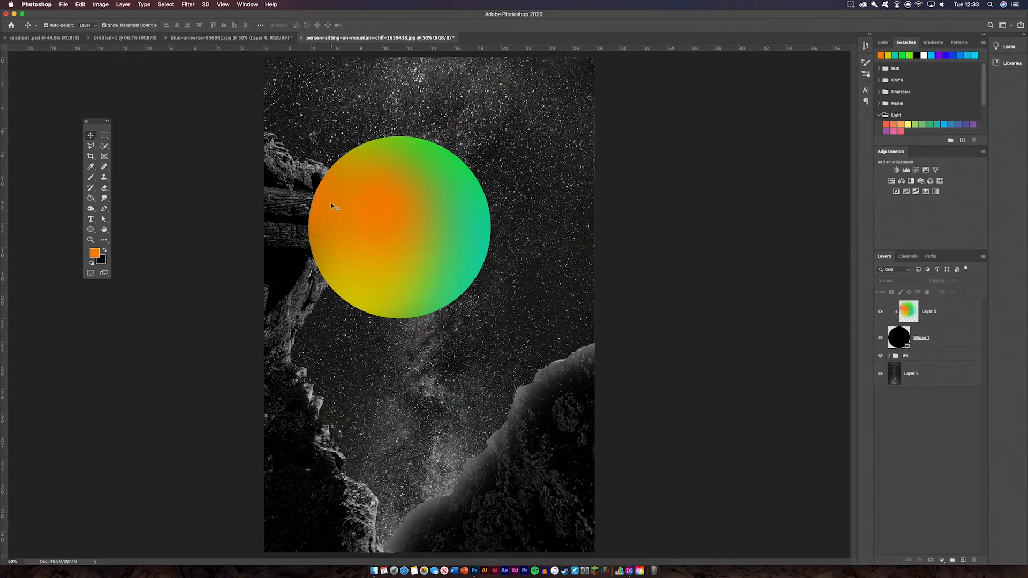
drag(412, 217, 381, 247)
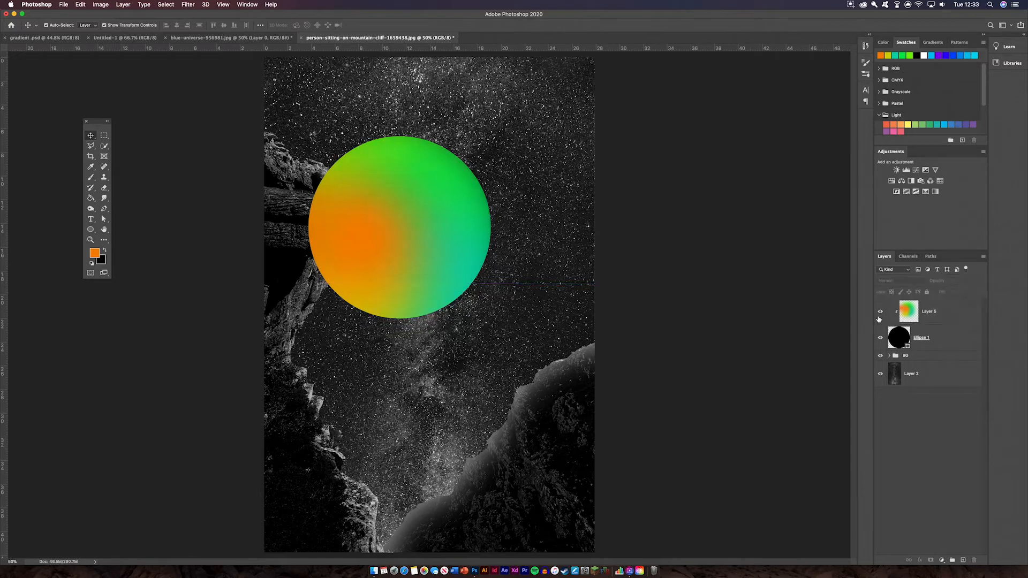
Group the circle and its clipped colour layer under the name circle.
click(937, 332)
shift+click(959, 318)
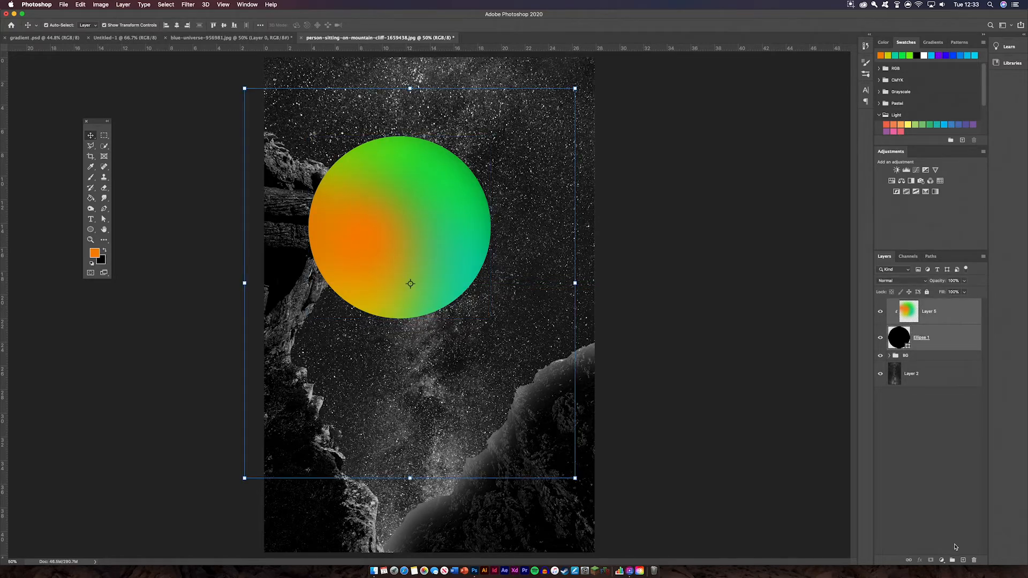
click(952, 560)
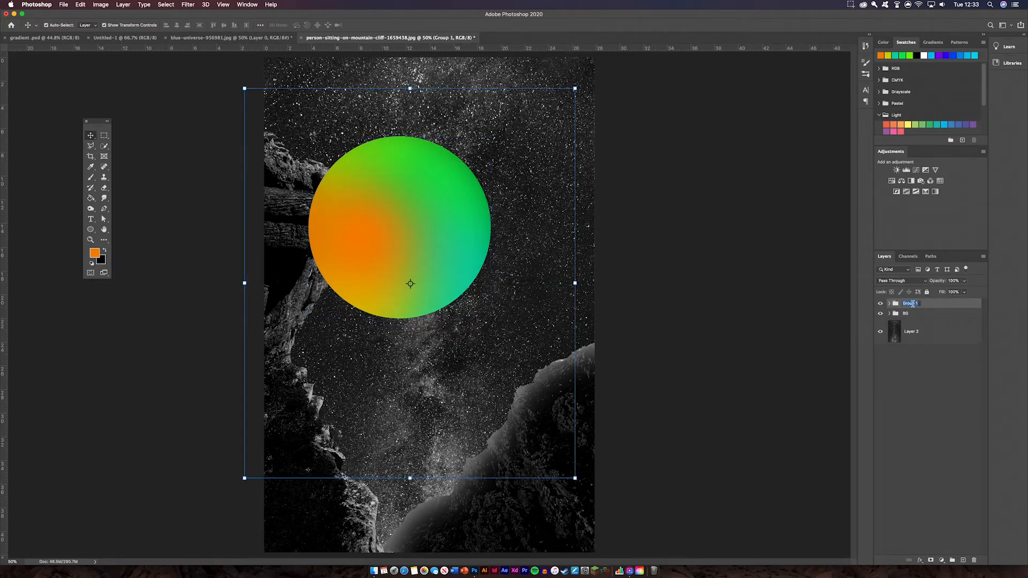
text(circle)
key(Return)
Move the circle group into the BG group, between the left cliff layer and the starfield copy.
drag(926, 308, 922, 317)
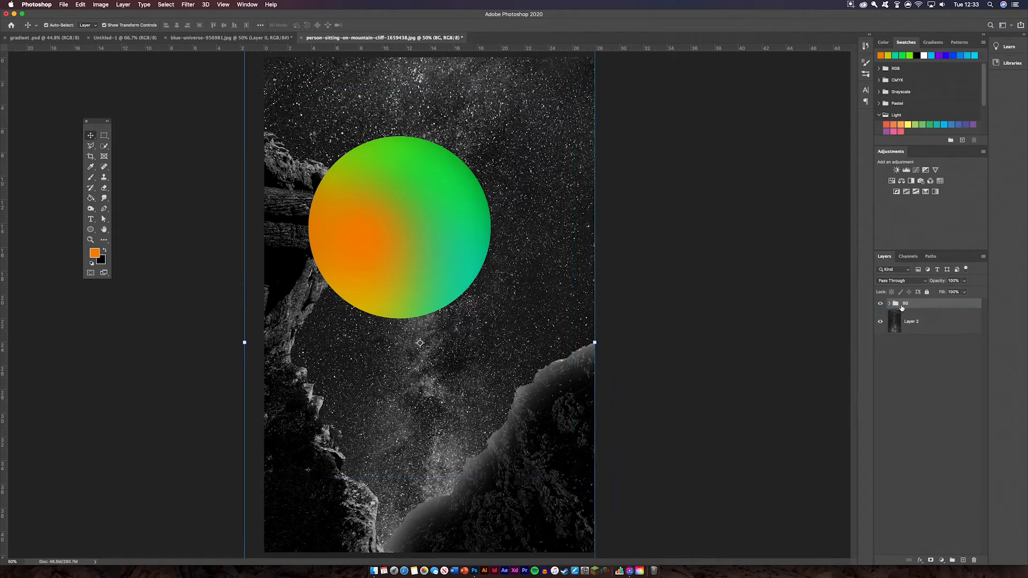
click(889, 304)
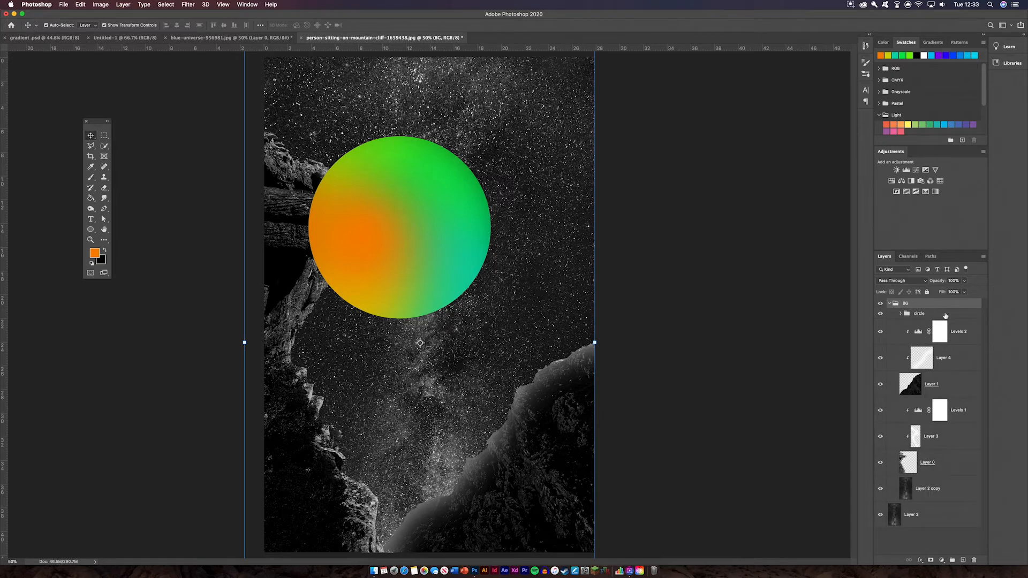
drag(945, 316, 944, 476)
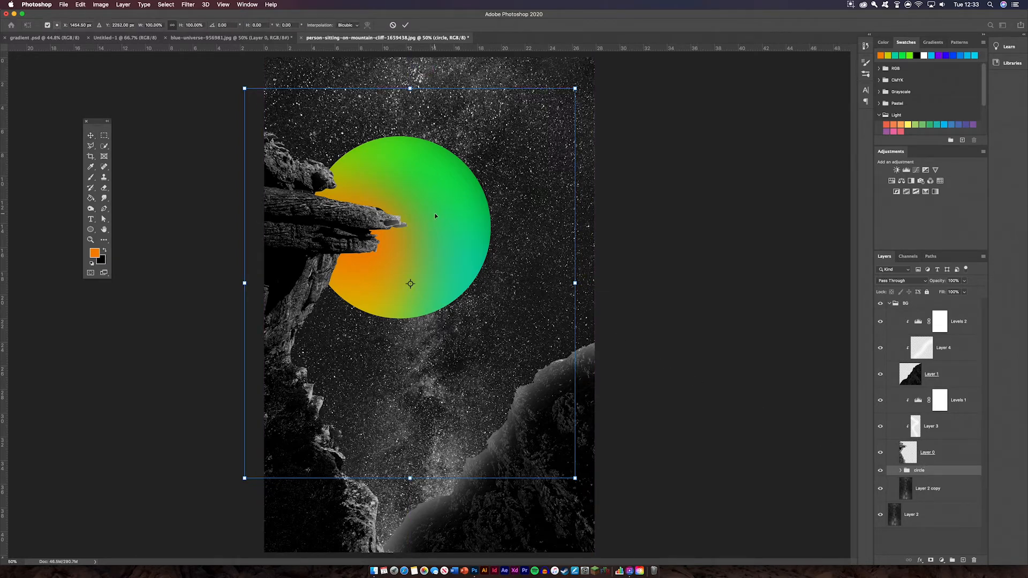
Move the circle group up behind the left cliff's ledge and scale it down to about 89%.
drag(436, 216, 386, 190)
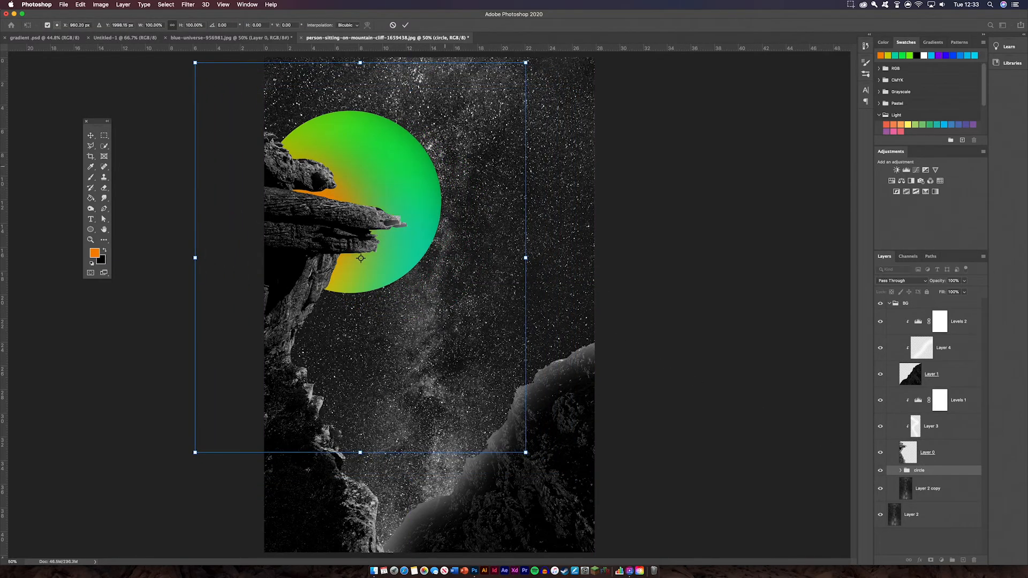
drag(526, 258, 490, 237)
mouse_move(423, 165)
mouse_down()
mouse_move(427, 153)
mouse_move(408, 166)
mouse_up()
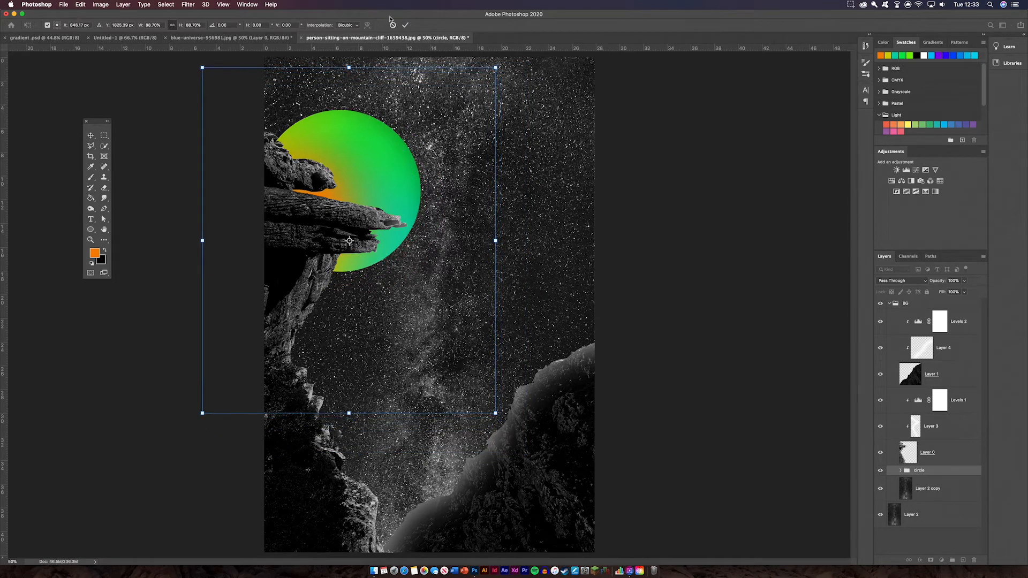
click(405, 24)
Duplicate the circle group, move the copy to the poster's lower part, and stack it directly below Layer 1, behind the right-hand mountain.
click(937, 472)
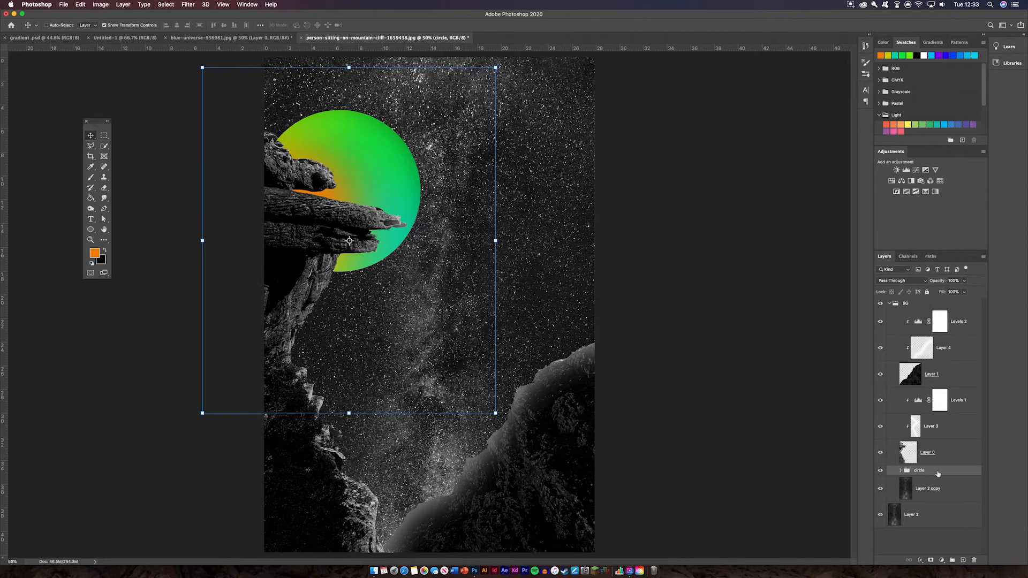
key(super+j)
key(super+t)
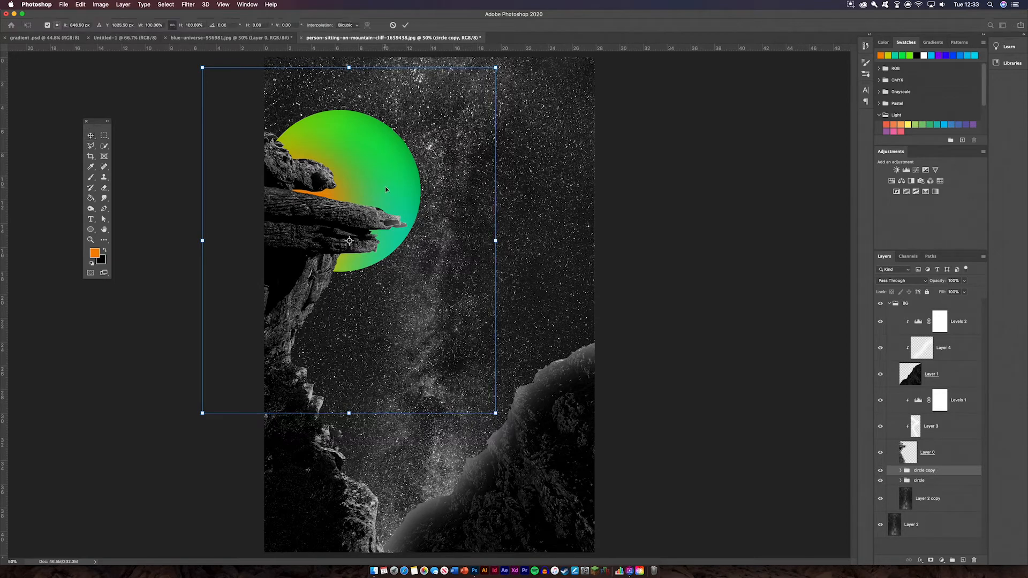
drag(386, 188, 457, 459)
drag(941, 474, 935, 392)
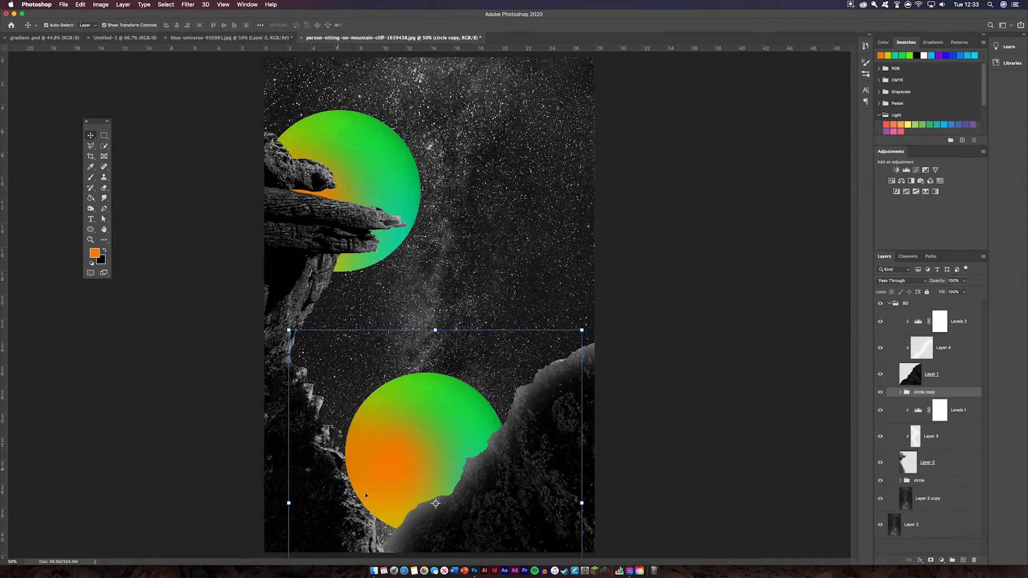
Enlarge the circle copy and position it so it rises behind the mountain and runs off the poster's lower edge.
drag(582, 331, 664, 233)
drag(459, 356, 389, 429)
drag(595, 306, 631, 263)
drag(413, 373, 429, 408)
key(Return)
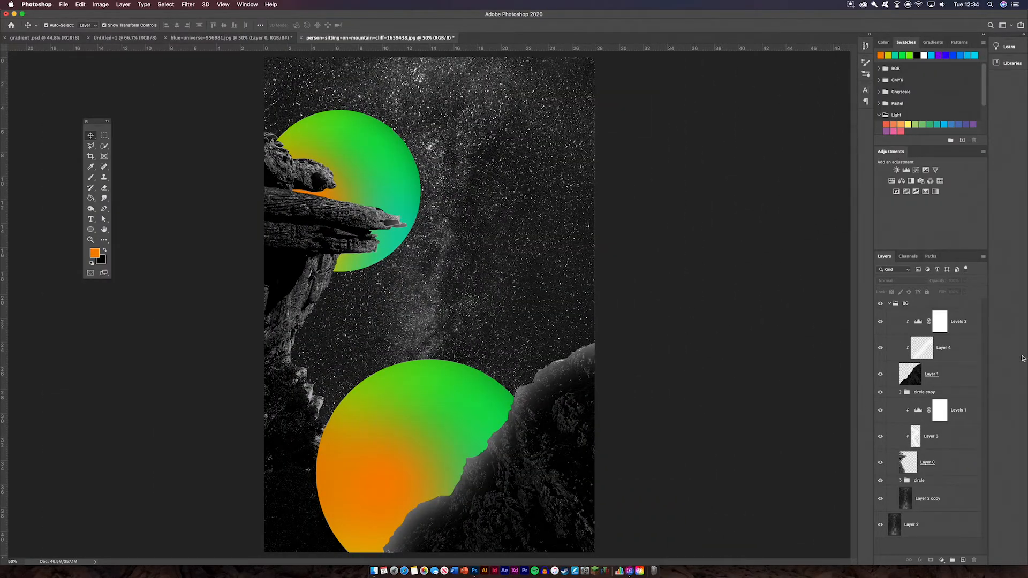
Place starfield Layer 2 above the collapsed BG group and blend it in Soft Light mode at reduced opacity.
click(889, 303)
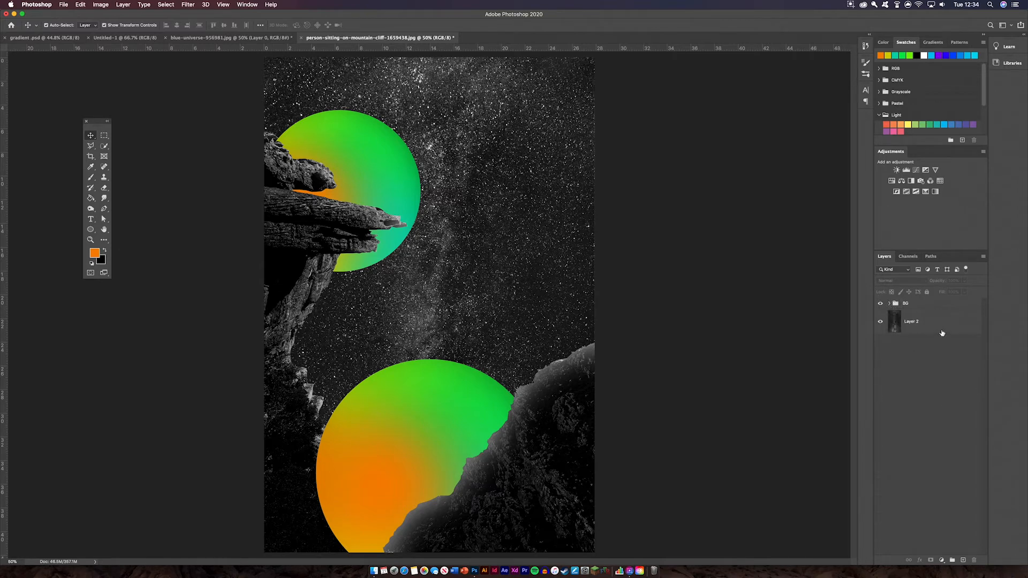
drag(942, 333, 925, 302)
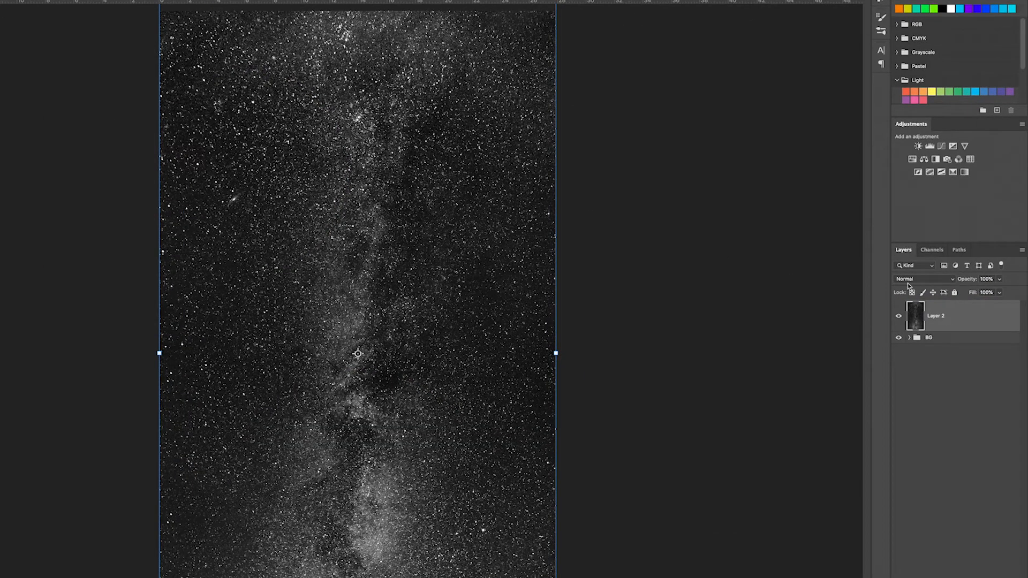
click(944, 279)
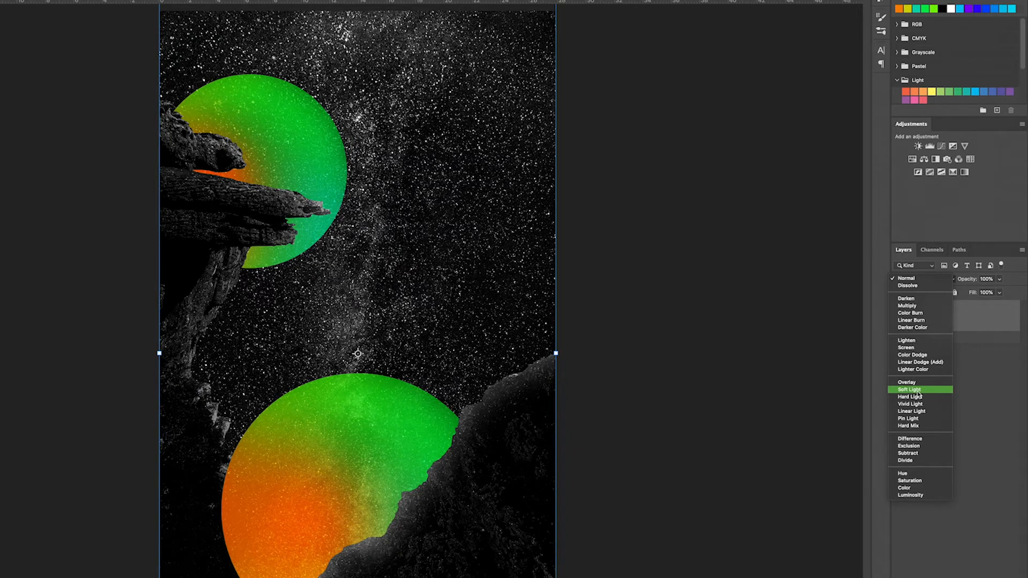
click(917, 391)
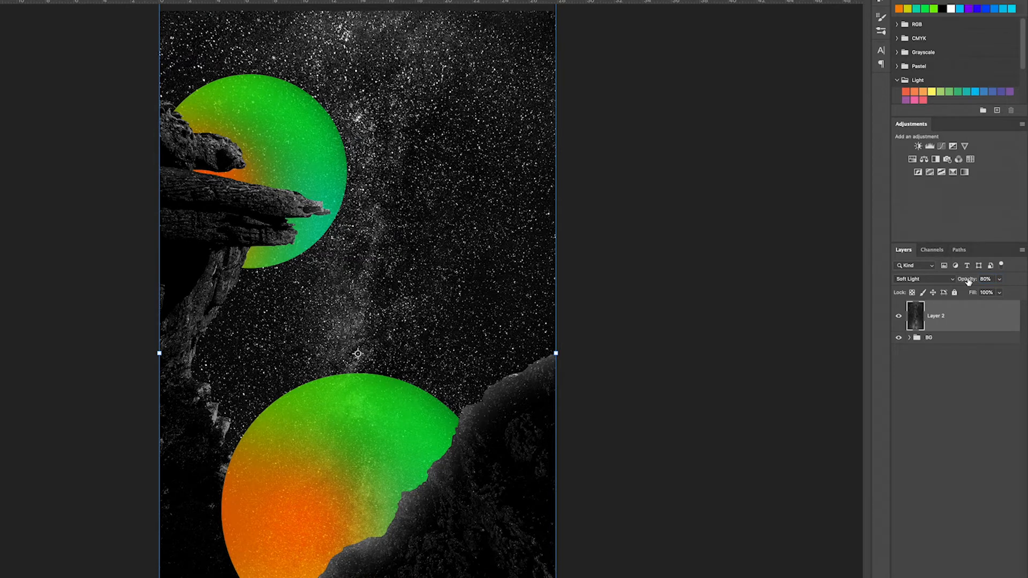
click(753, 270)
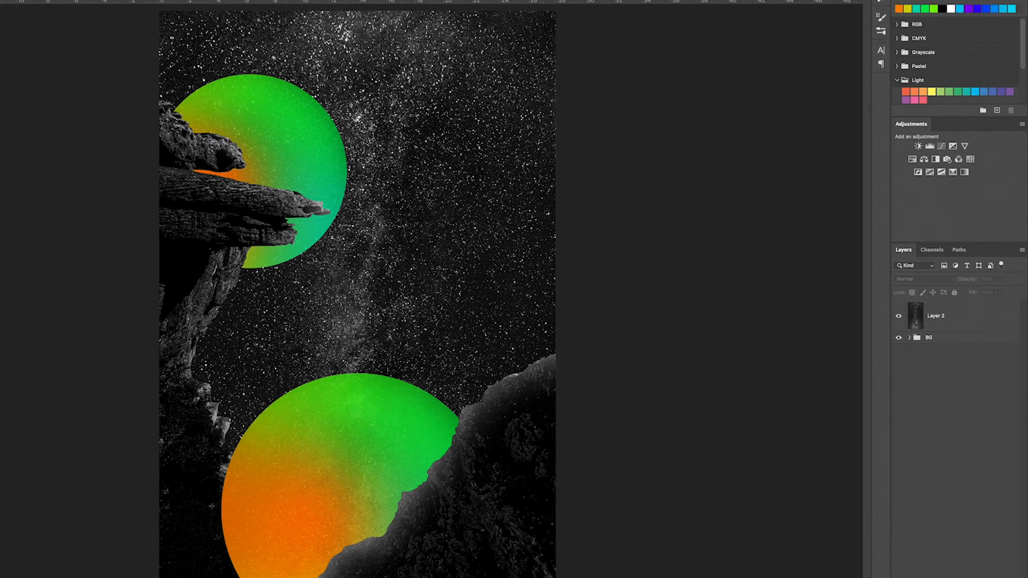
Add a Brightness/Contrast adjustment layer above the starfield, raise the brightness to about 24 and adjust the contrast.
click(966, 577)
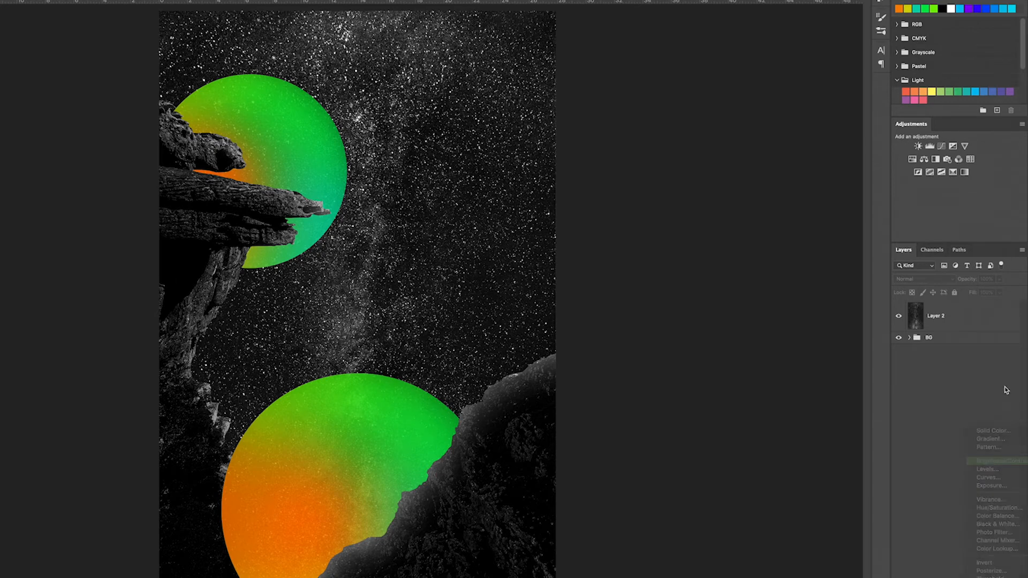
click(991, 462)
drag(701, 166, 720, 166)
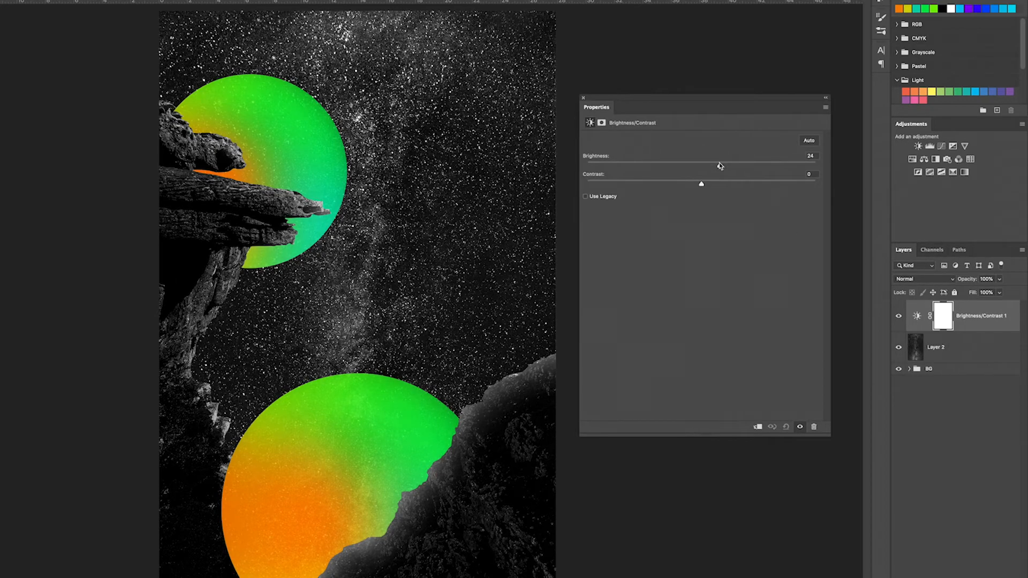
drag(1014, 347, 1003, 310)
drag(741, 188, 621, 181)
click(583, 98)
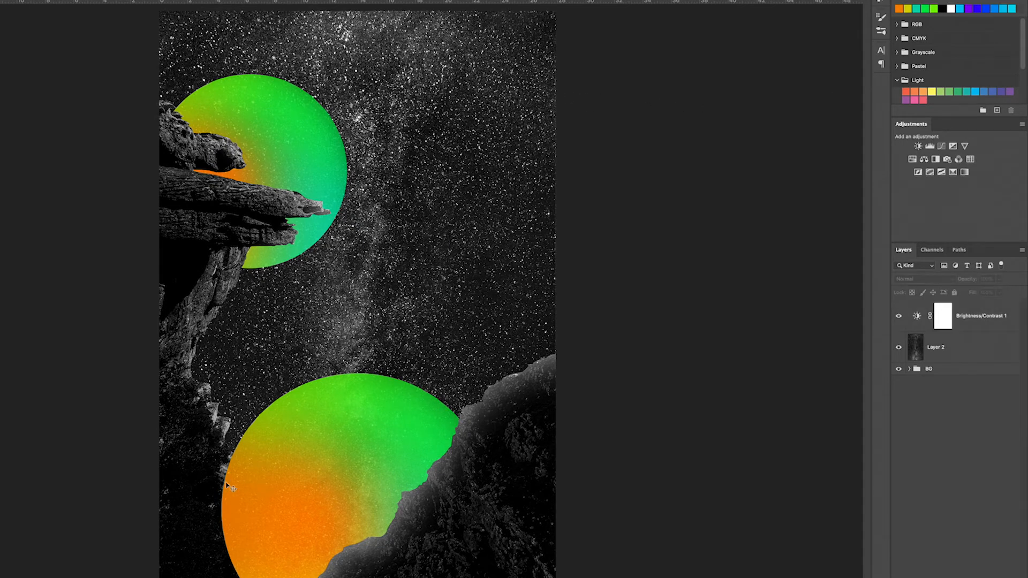
Set the opacity of the Layer 2 starfield overlay to 56%.
click(967, 346)
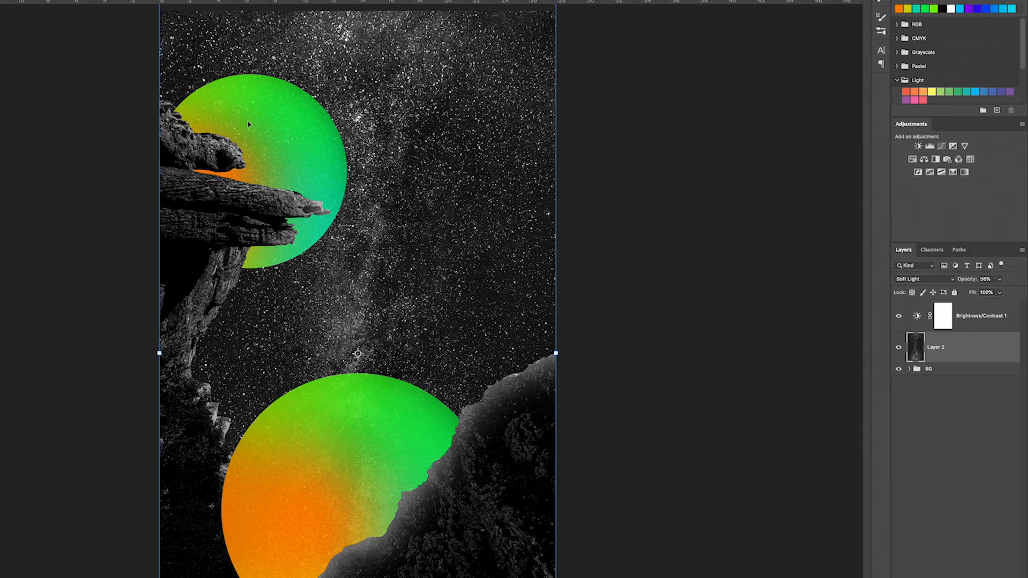
click(786, 293)
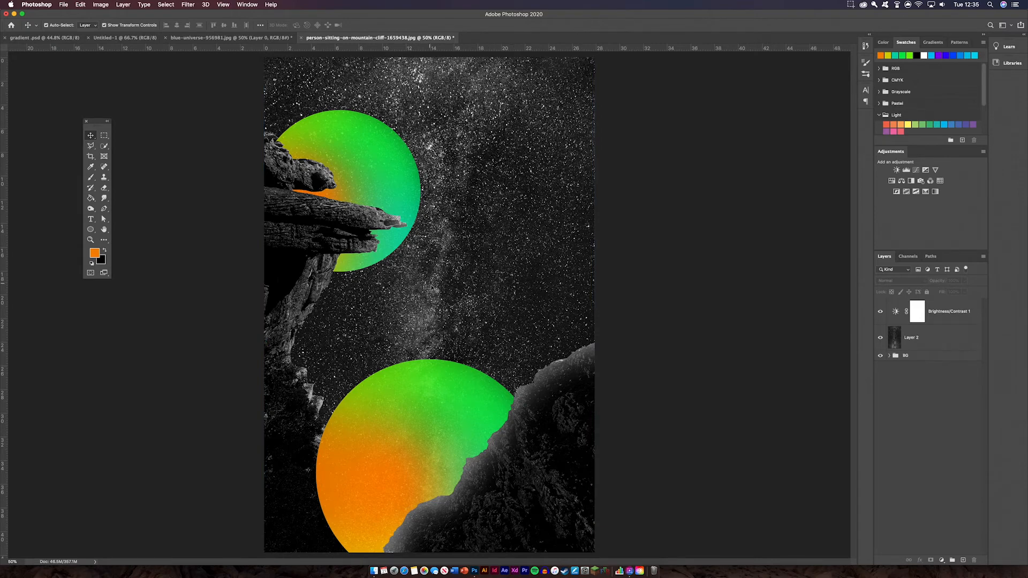
Add a vertical guide at 50% of the poster's width.
click(221, 5)
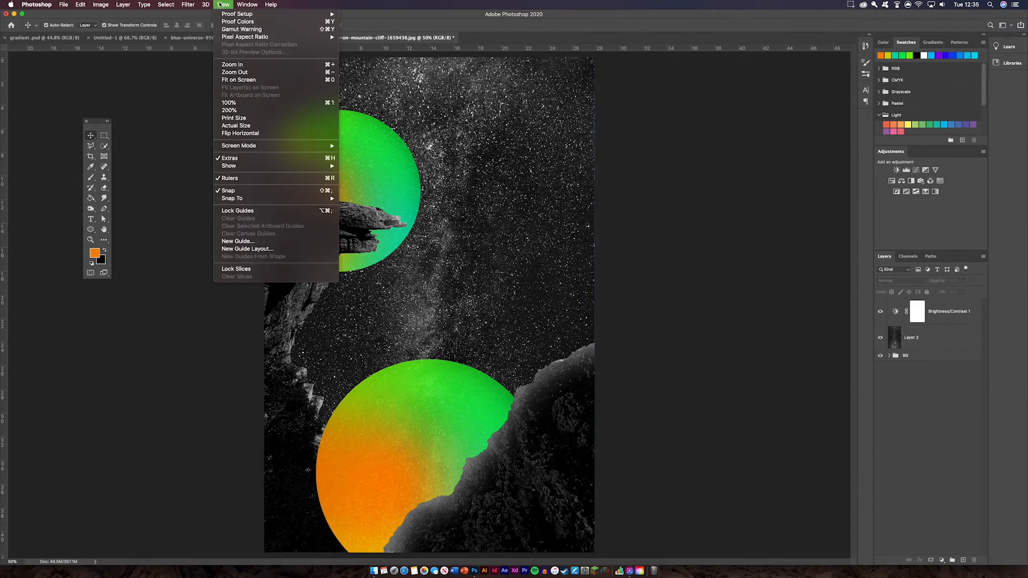
click(254, 242)
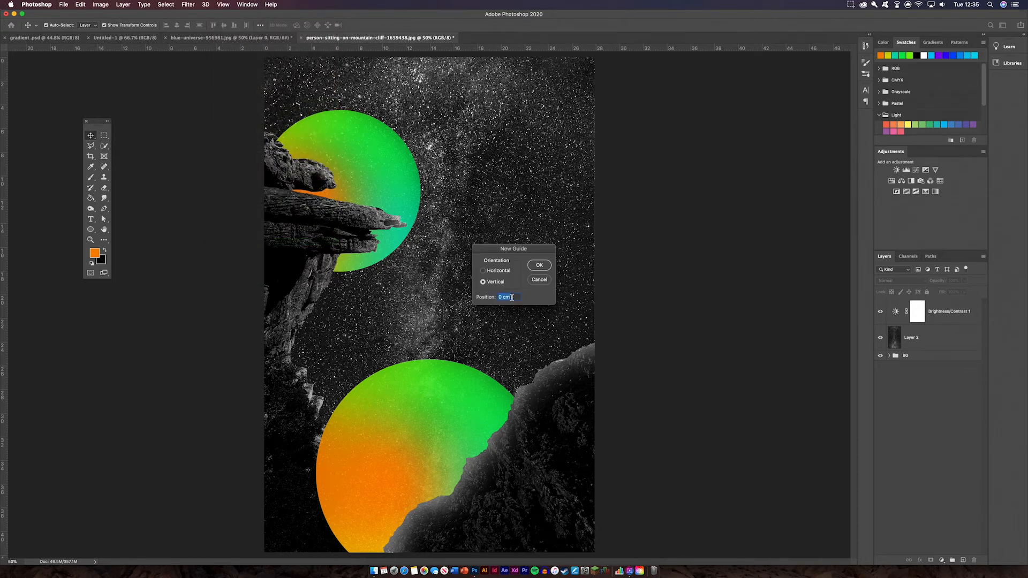
text(50)
drag(516, 298, 497, 298)
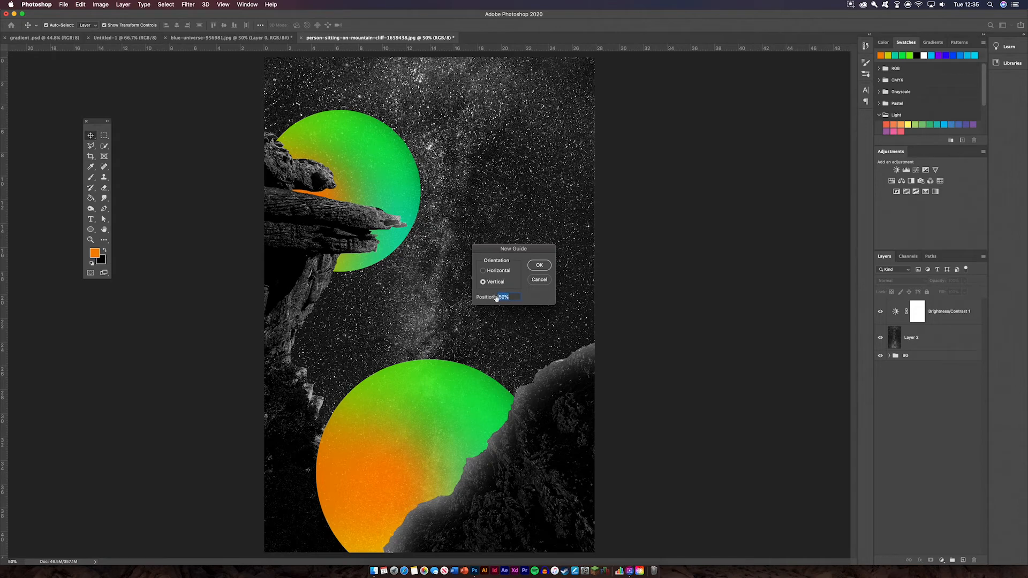
click(540, 266)
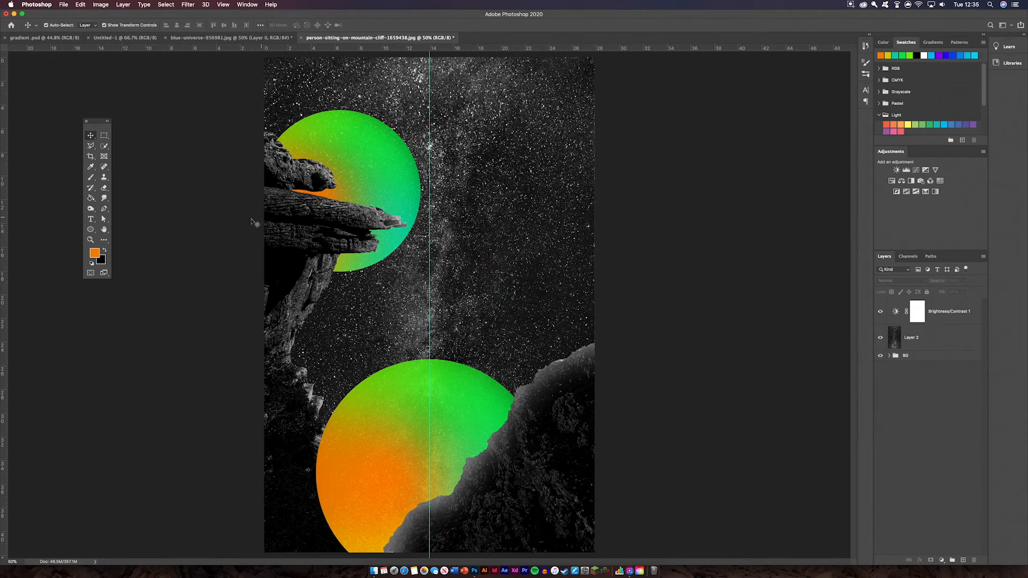
Add a horizontal guide at 50% of the poster's height.
click(222, 4)
click(272, 242)
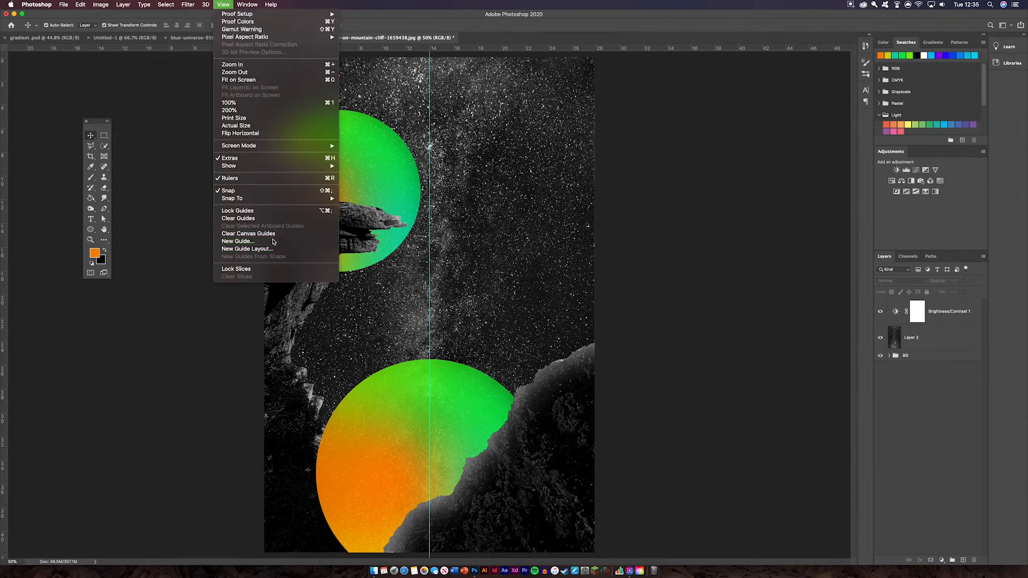
click(488, 272)
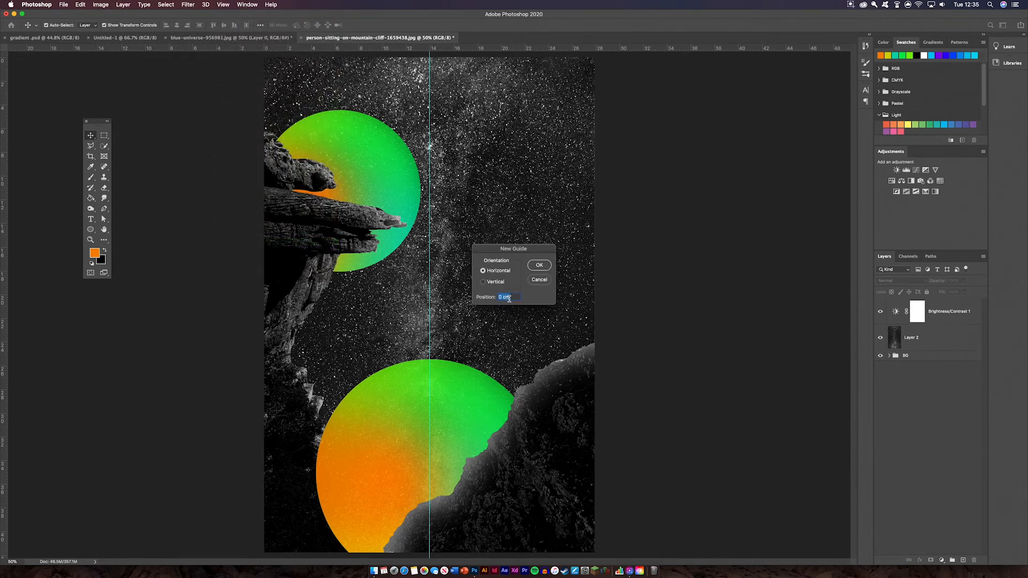
text(50)
click(548, 267)
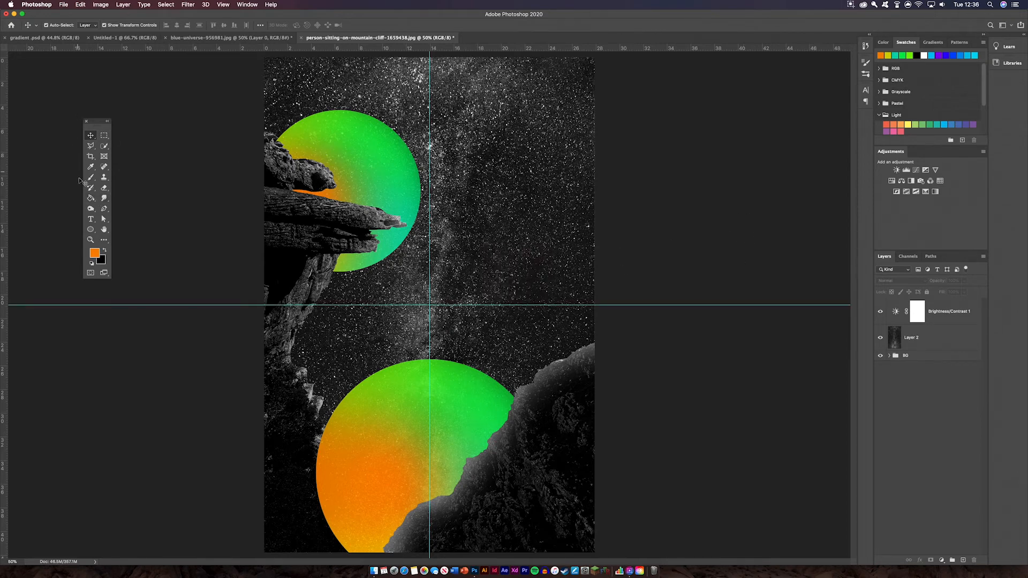
Add the title text "GRADIENT" in Futura Medium over the starfield.
click(91, 220)
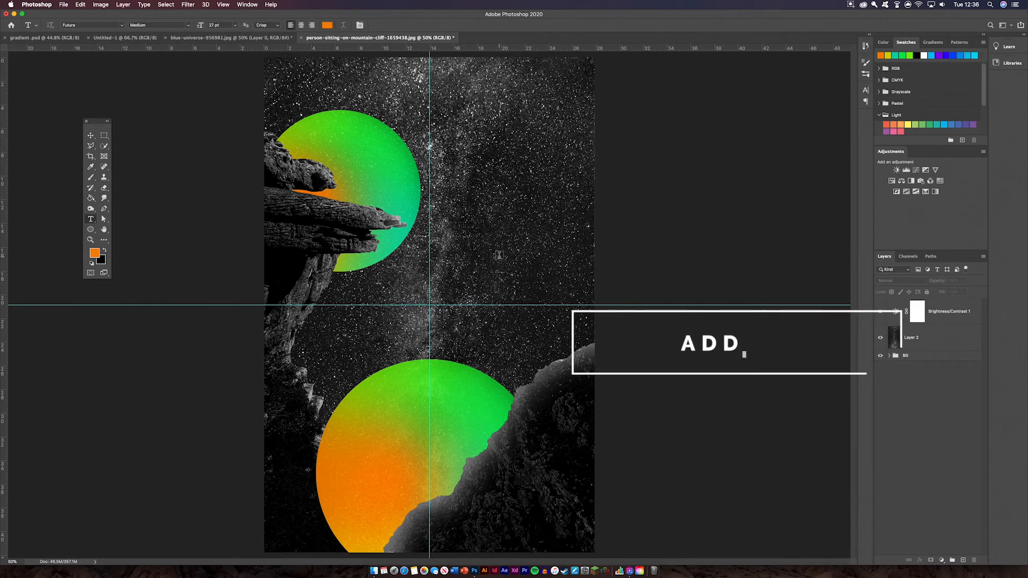
click(507, 255)
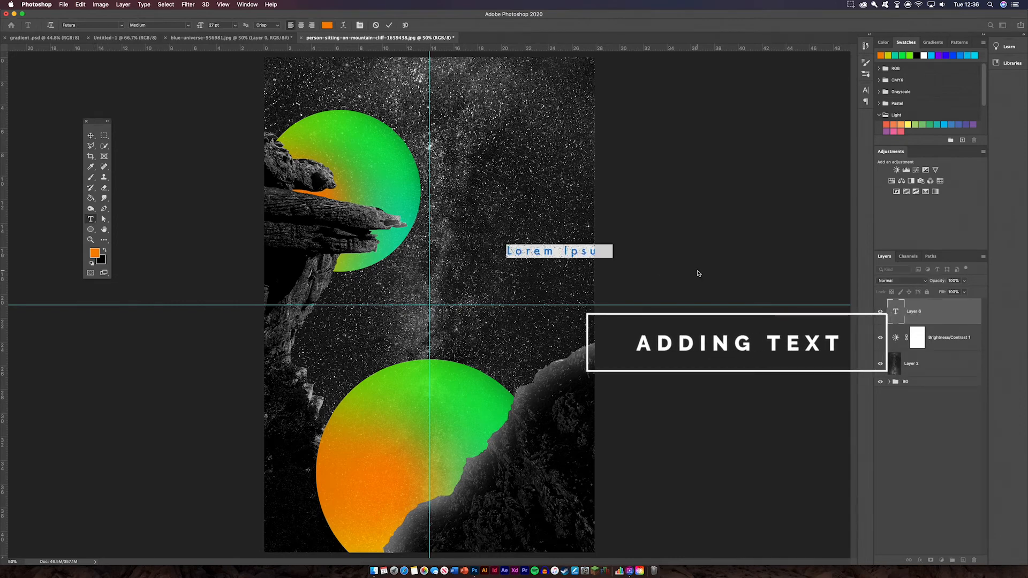
text(G)
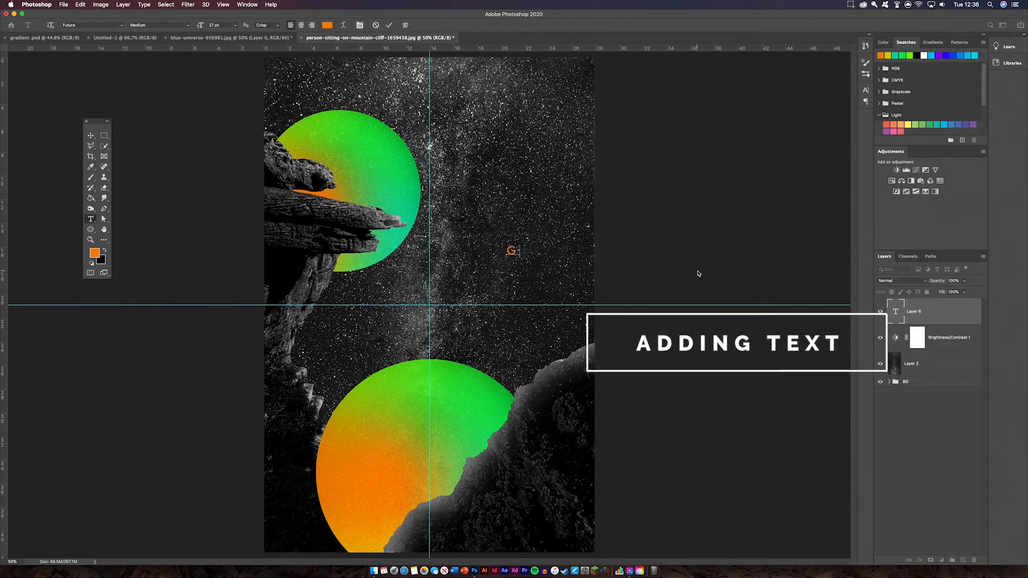
text(R )
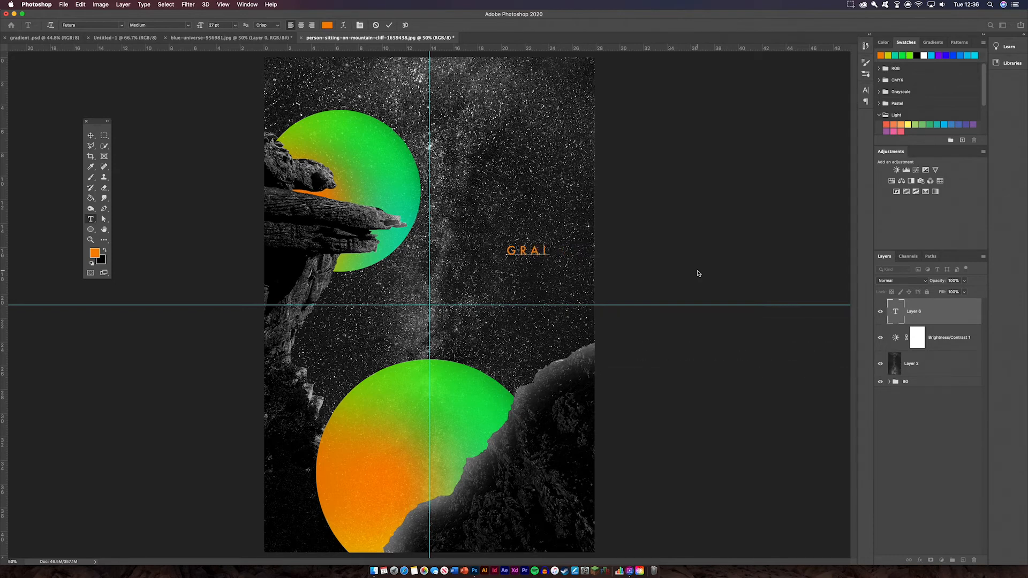
text(DIENT)
click(389, 25)
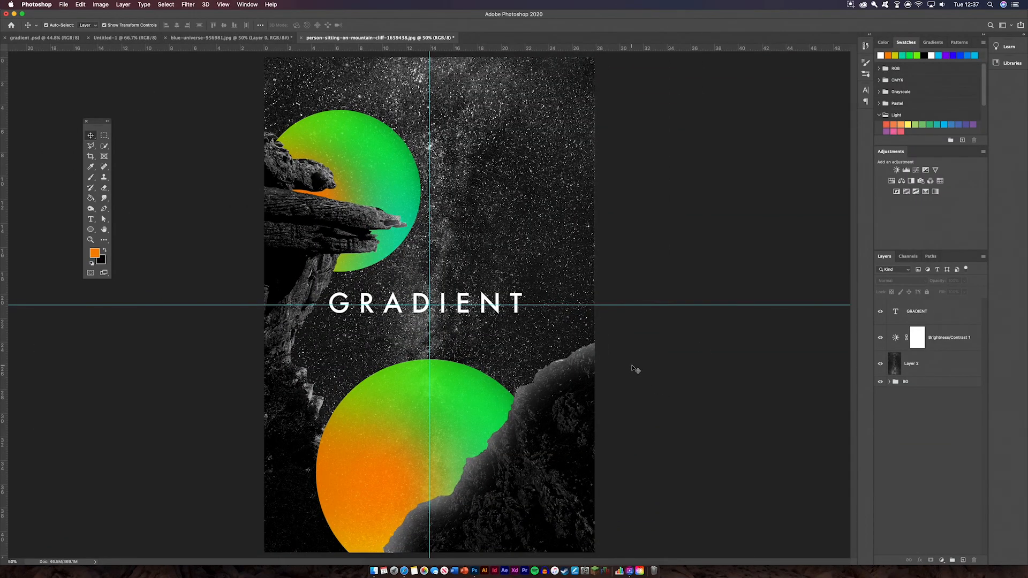
Tighten the GRADIENT title's letter tracking to 104.
click(490, 303)
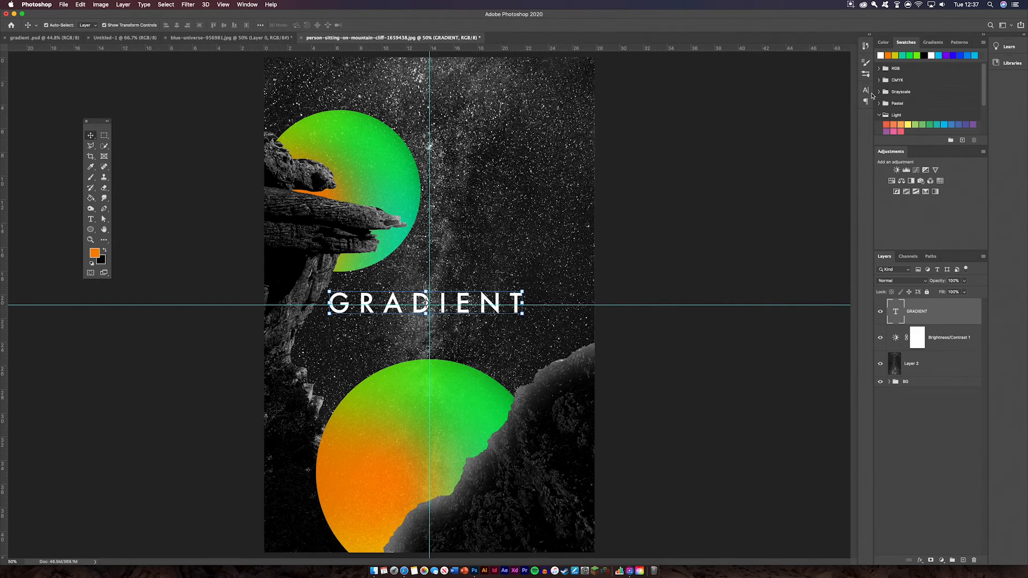
click(867, 91)
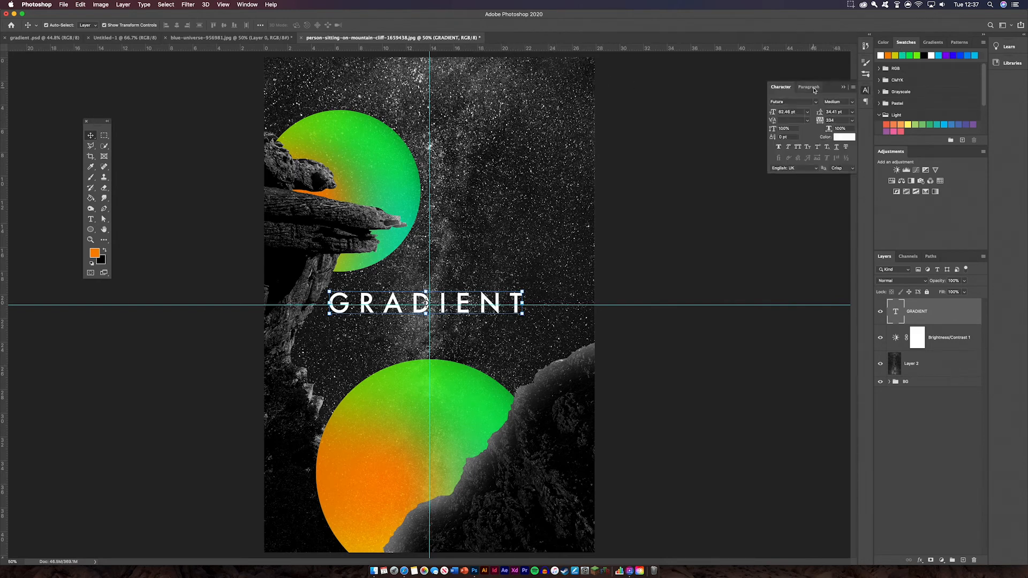
drag(820, 123, 822, 122)
click(686, 365)
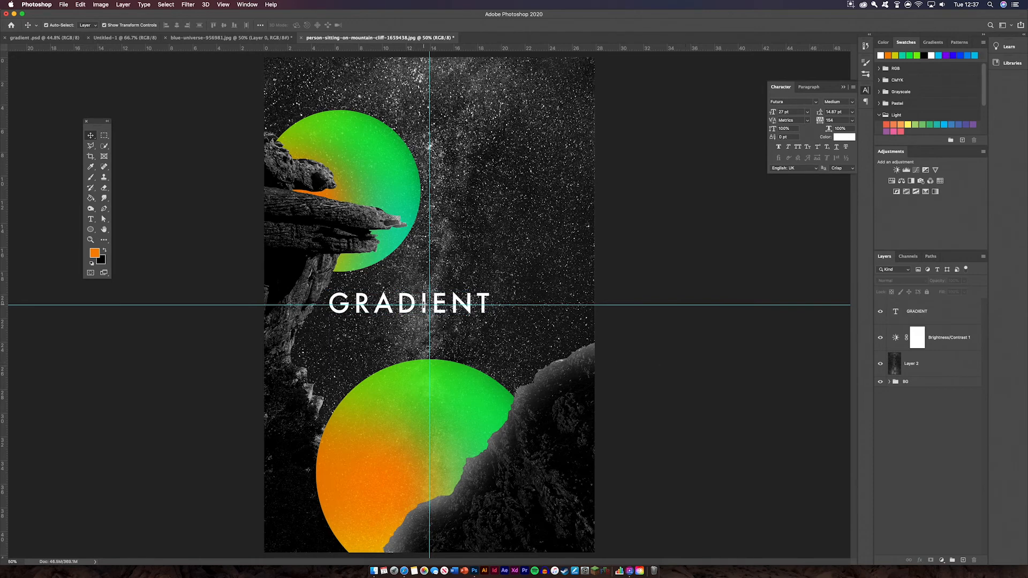
Centre the GRADIENT title on the intersection of the two guides, and clear the canvas guides.
drag(425, 304, 445, 292)
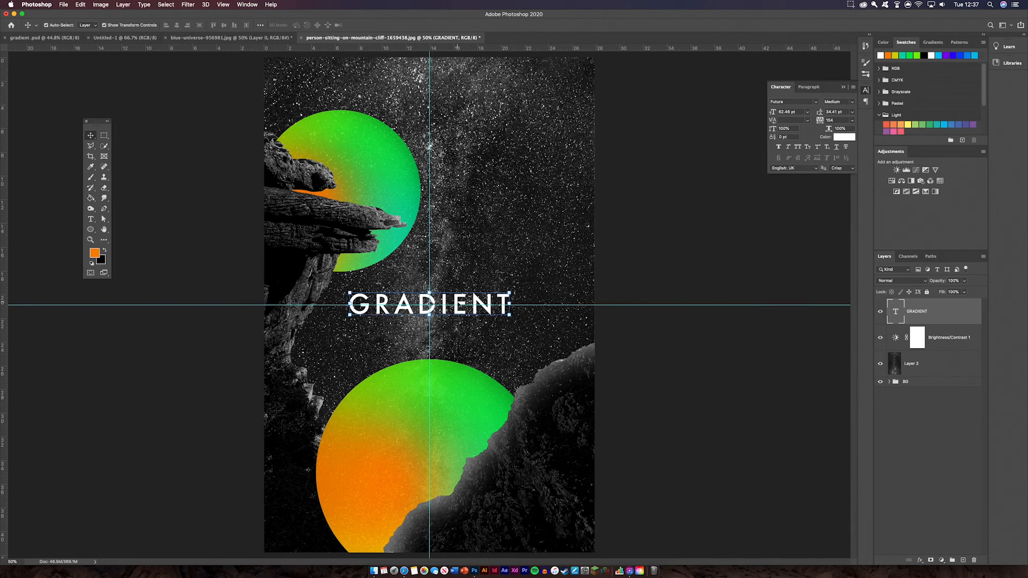
click(708, 194)
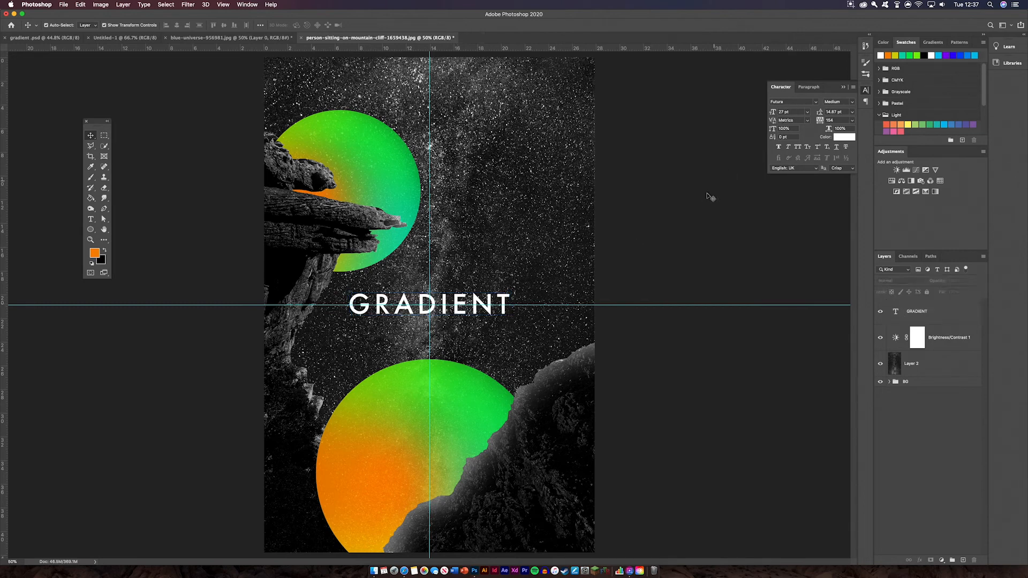
click(227, 6)
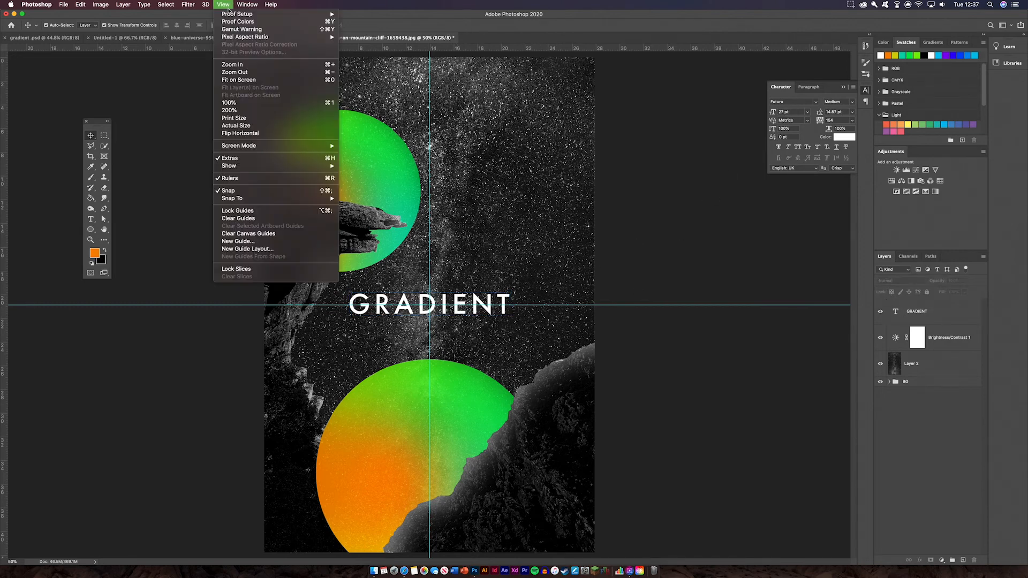
click(254, 236)
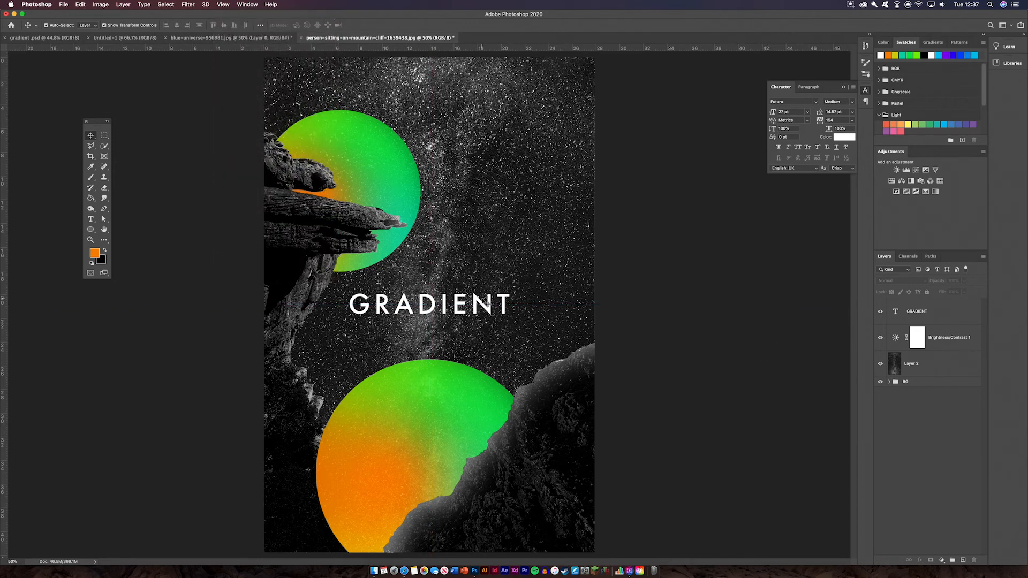
Add the subtitle text "POSTER" in Futura Medium beside the lower end of the GRADIENT title.
click(90, 219)
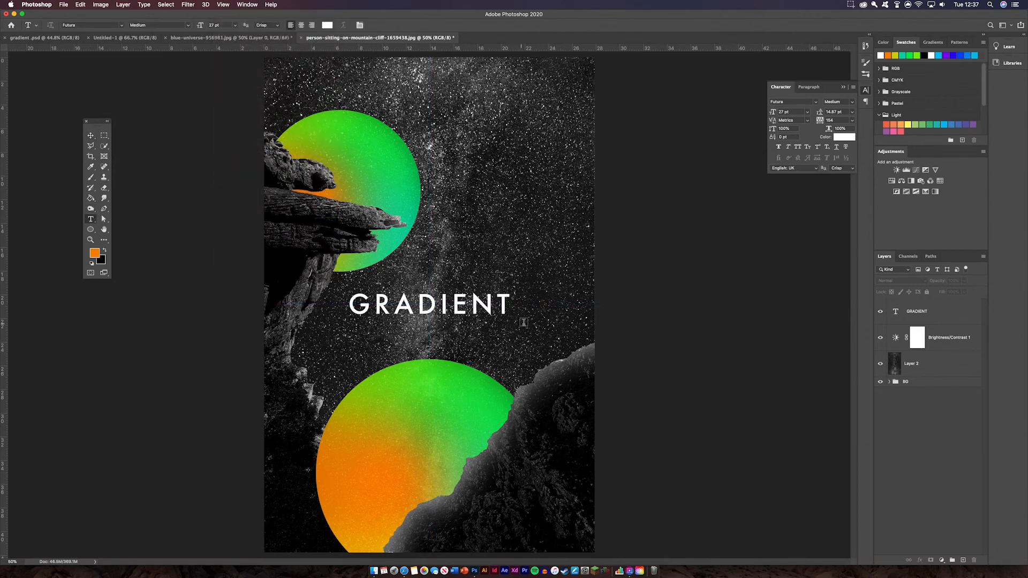
click(523, 322)
text(POSTER)
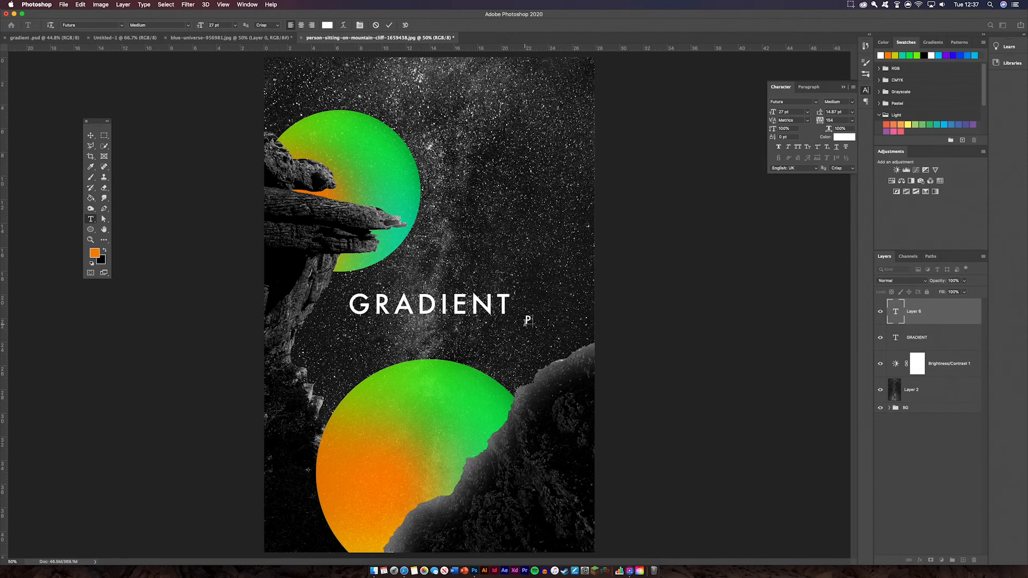
click(389, 25)
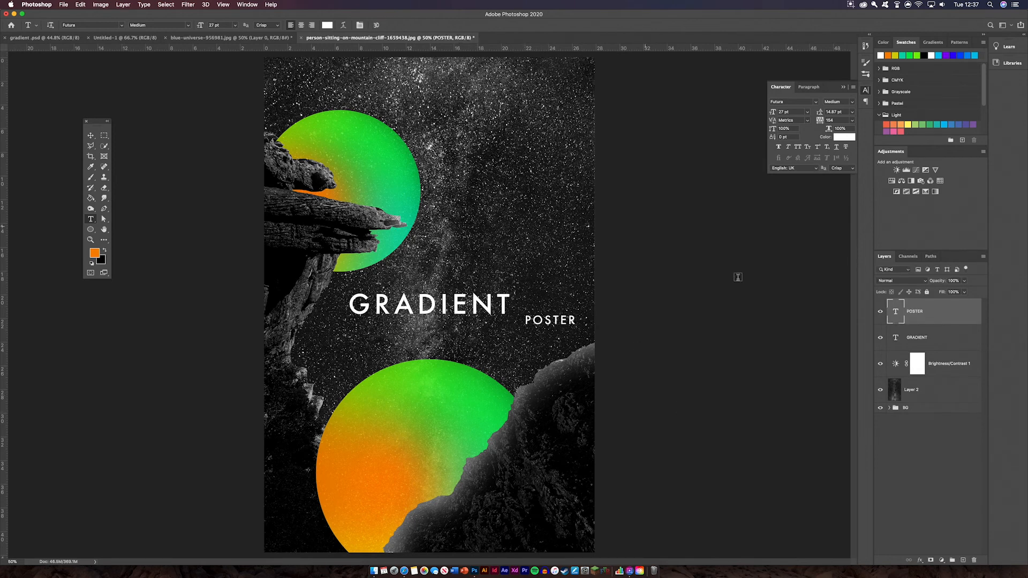
click(785, 313)
click(804, 363)
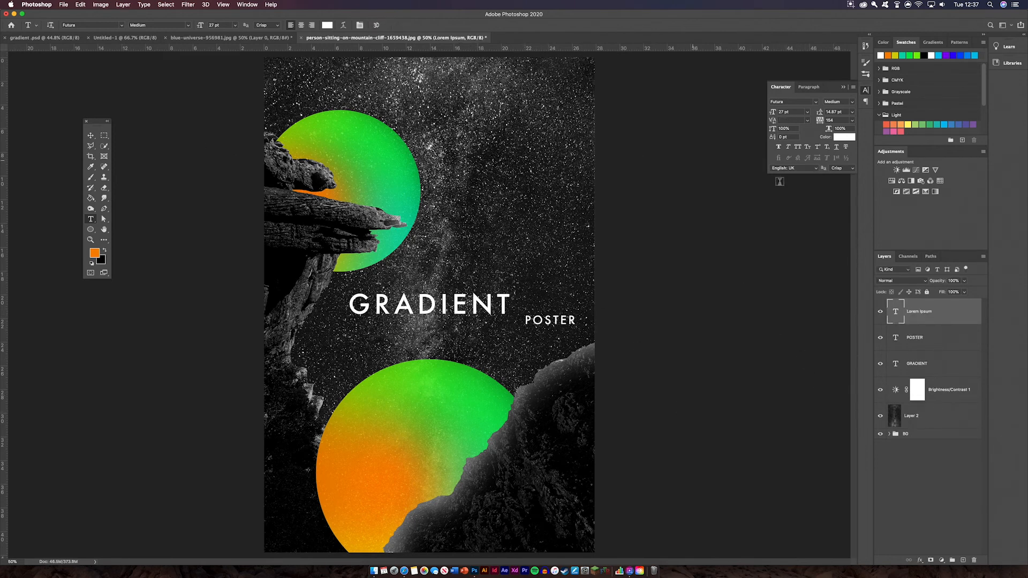
key(BackSpace)
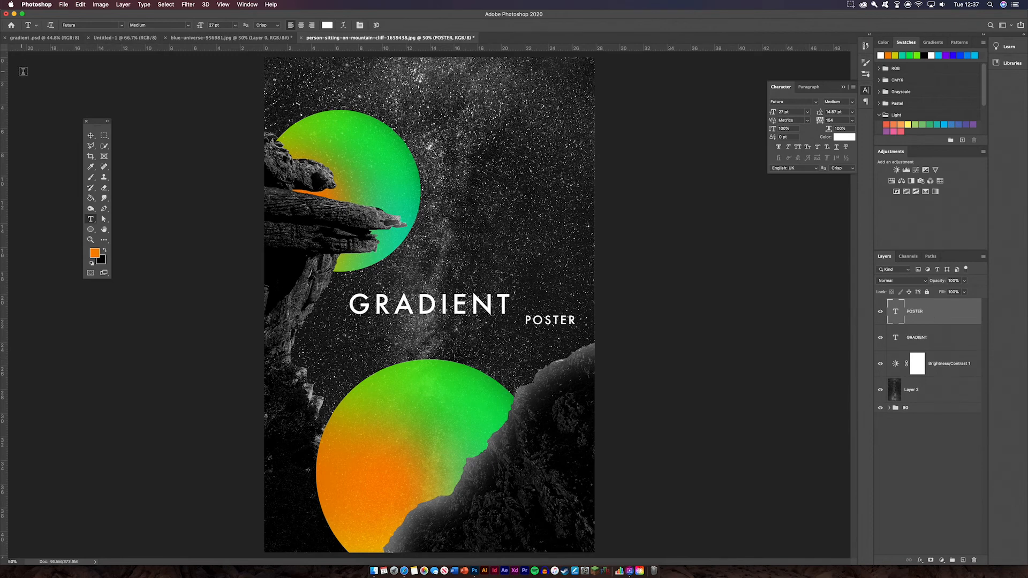
Move the POSTER subtitle directly beneath the GRADIENT title, centred horizontally on the poster.
click(91, 136)
drag(550, 320, 442, 308)
click(738, 271)
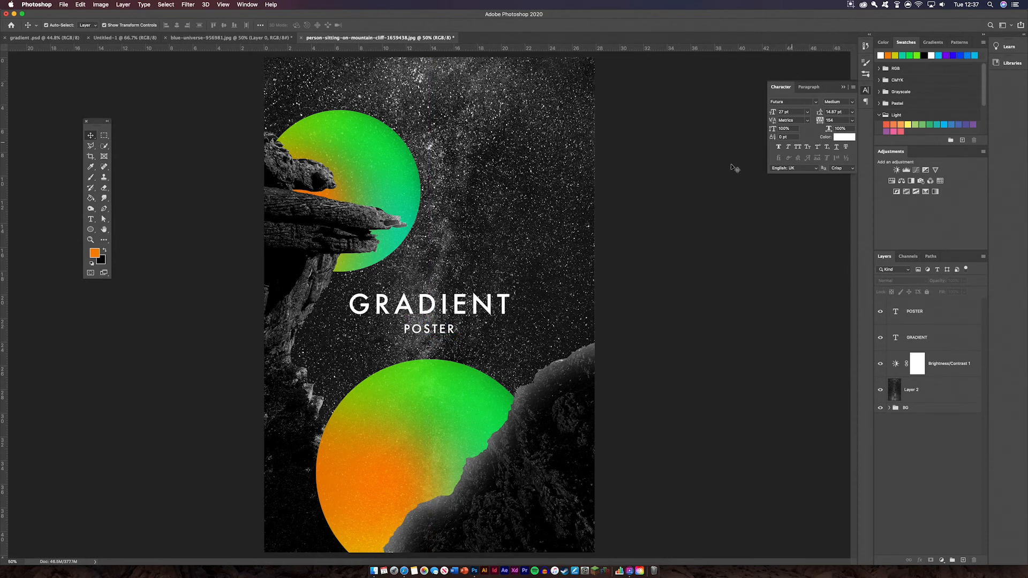
Widen the POSTER subtitle's letter tracking to 314 and re-centre it under the GRADIENT title.
double_click(430, 329)
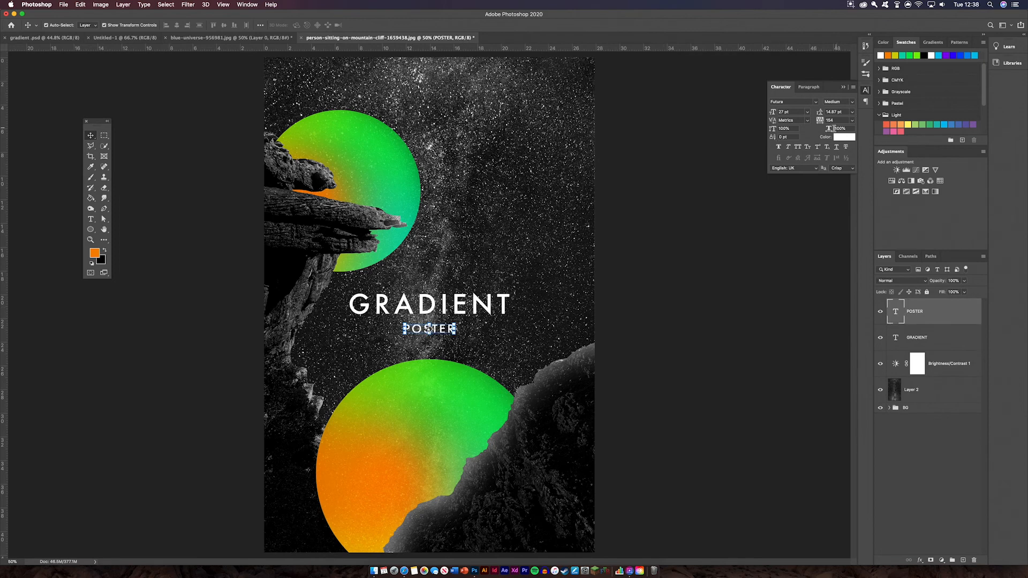
click(820, 120)
drag(820, 121, 822, 120)
click(718, 221)
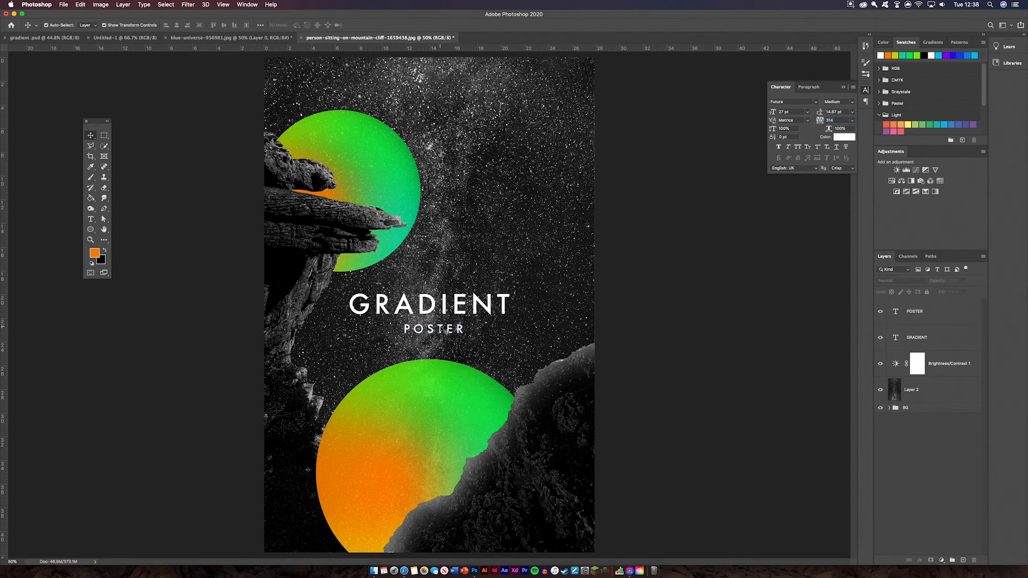
drag(440, 329, 436, 329)
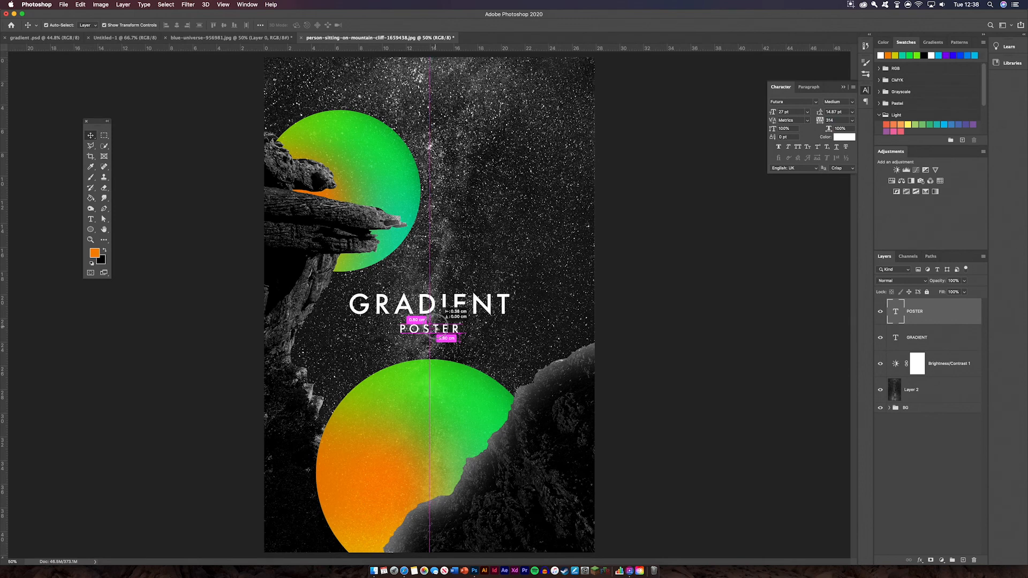
click(681, 276)
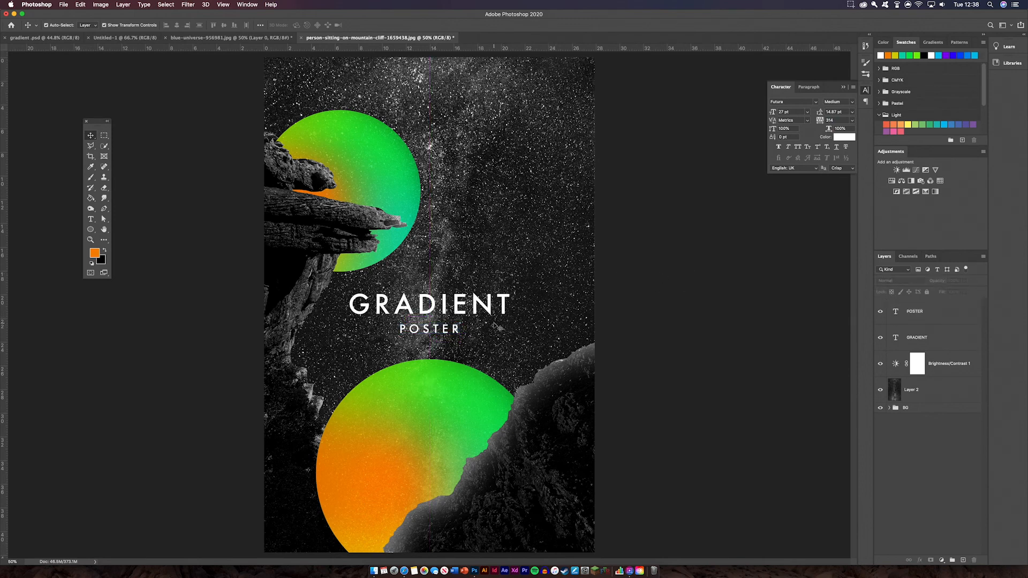